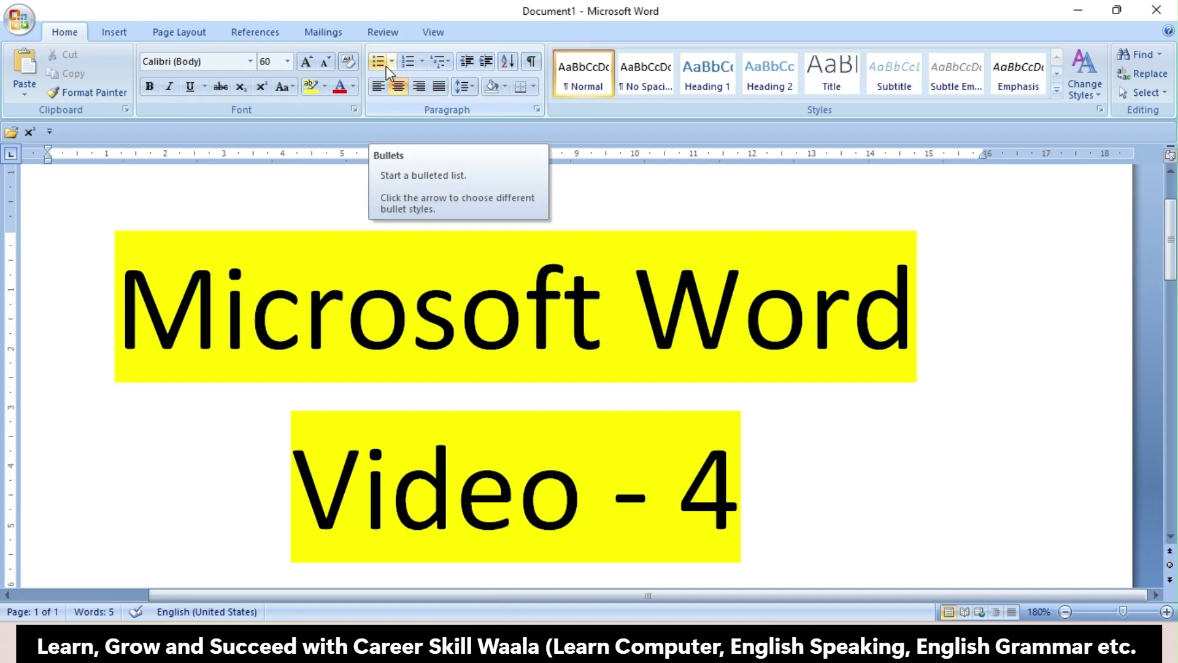
Look through the available numbering formats and multilevel list styles, previewing the heading-based ones, without applying any
click(423, 62)
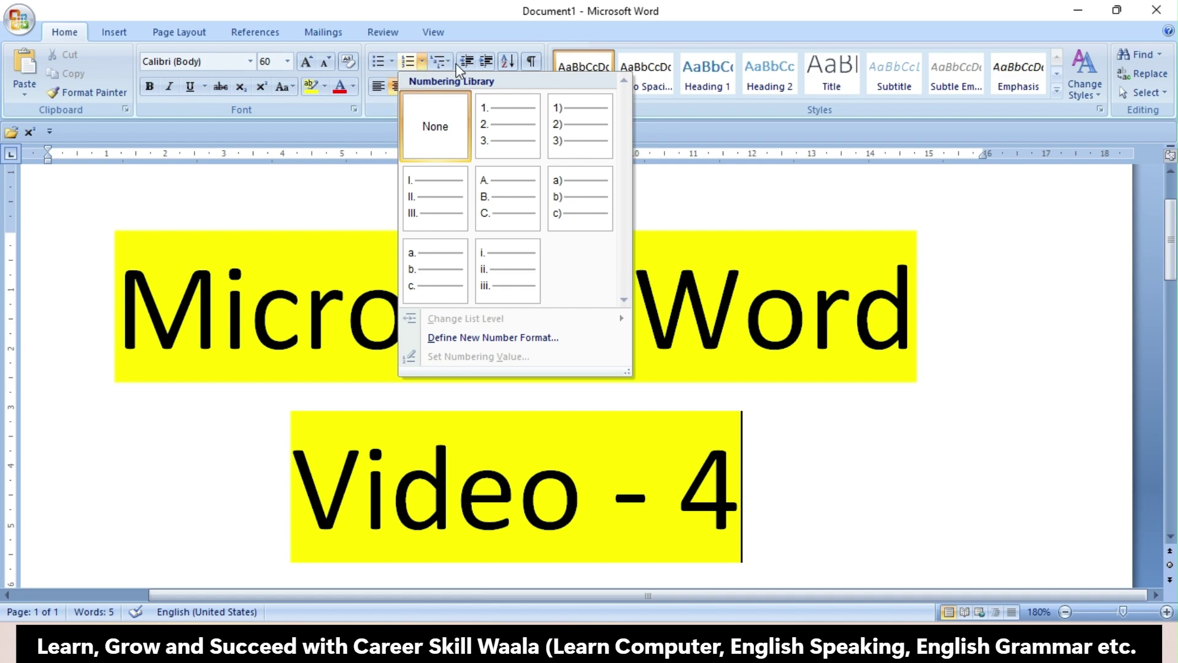
click(450, 61)
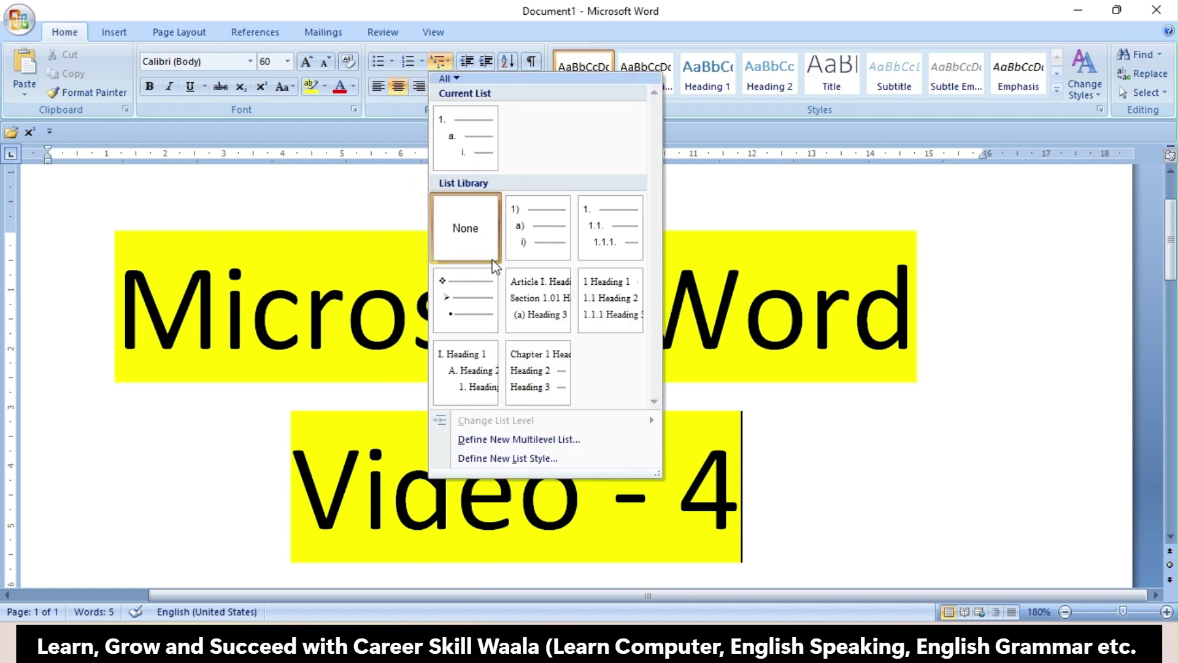
mouse_move(543, 305)
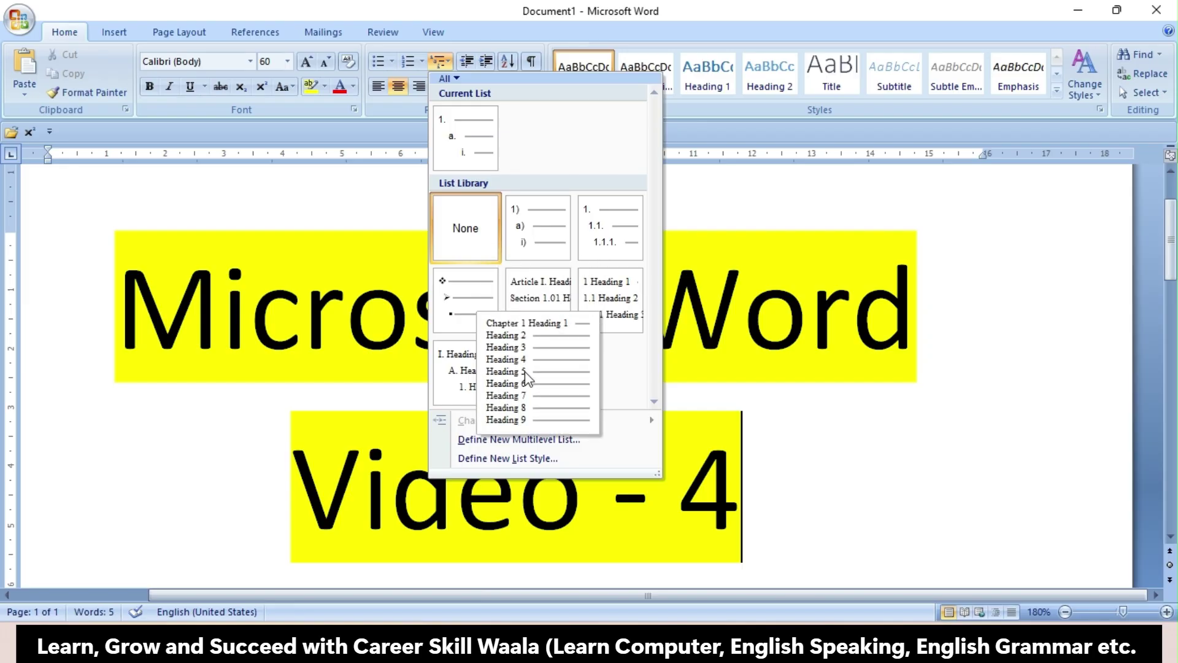
mouse_move(462, 377)
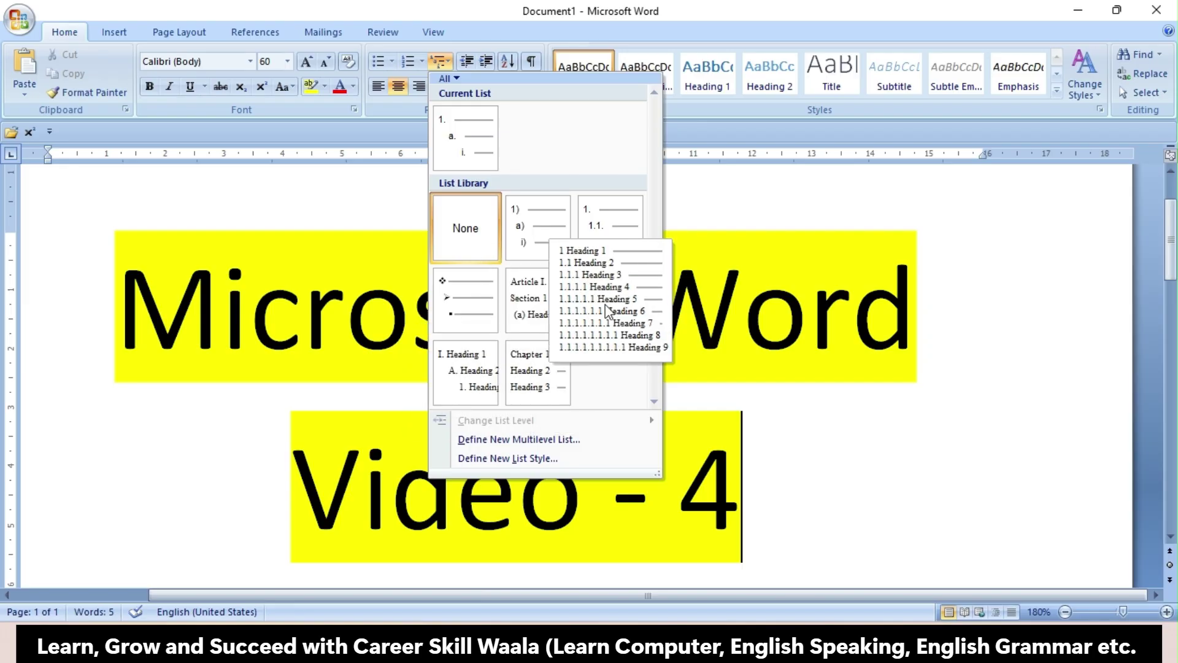
mouse_move(529, 251)
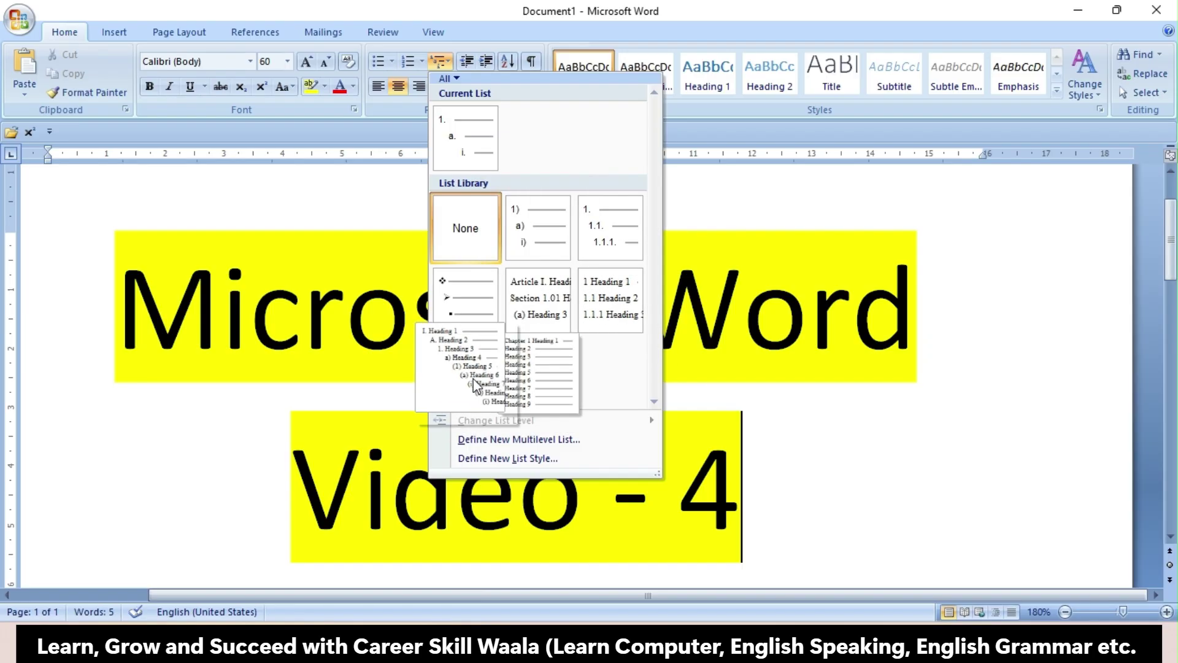
mouse_move(509, 271)
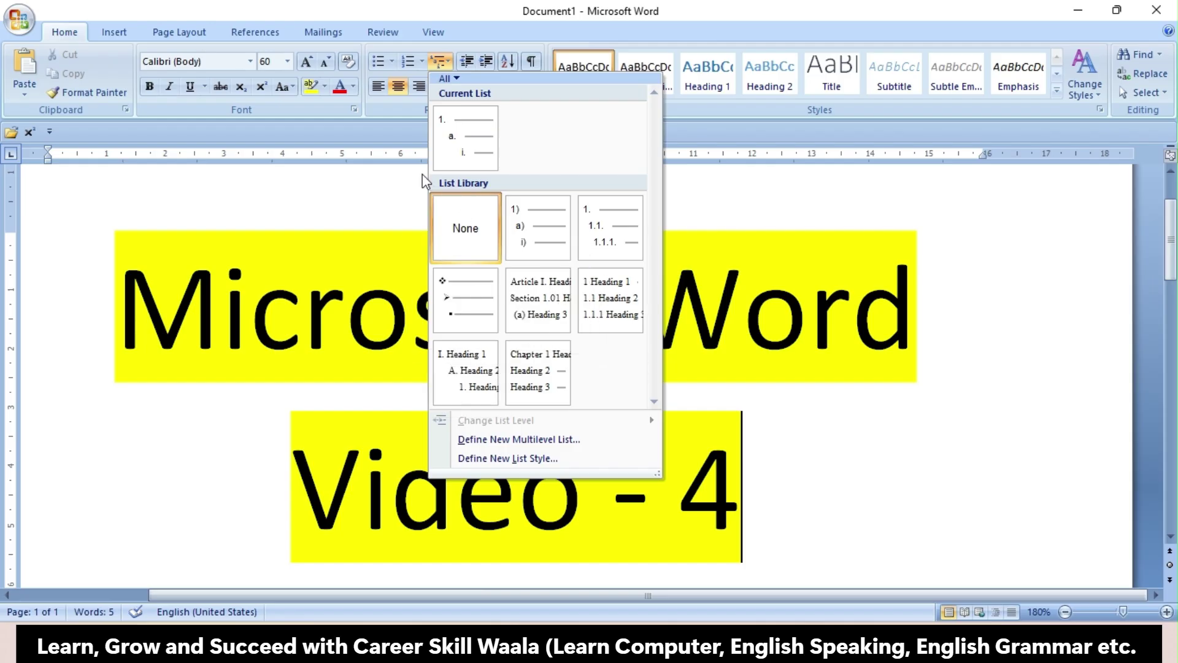
click(396, 182)
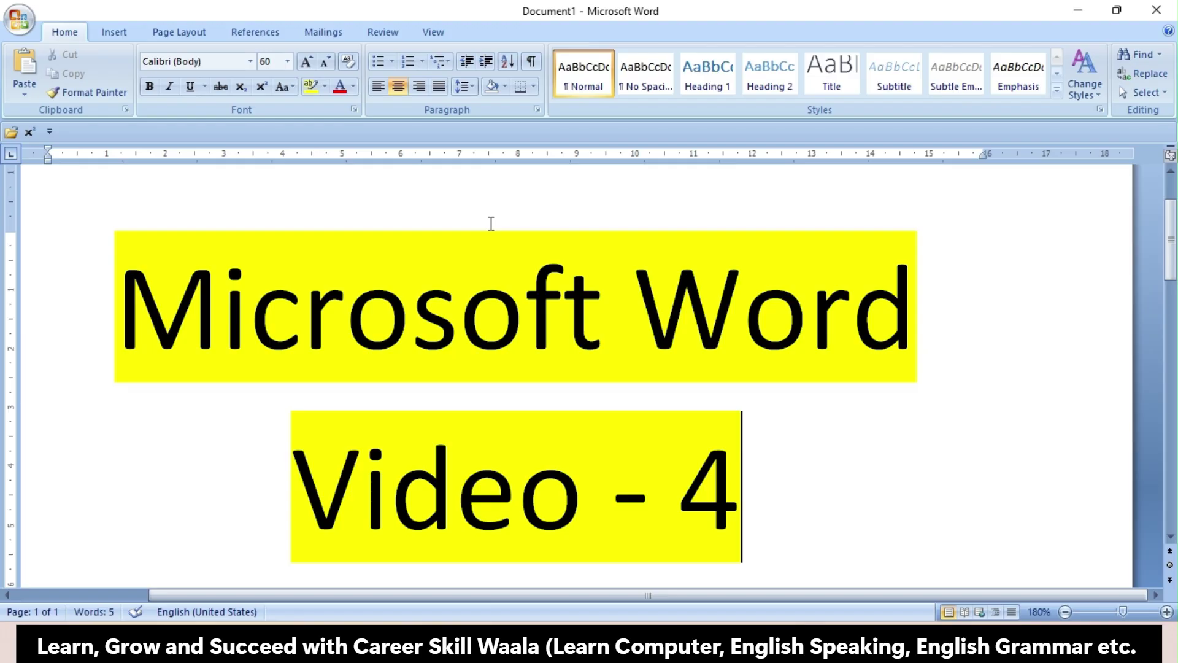
Create a new blank document and start a bulleted list with the check mark bullet
key(ctrl+n)
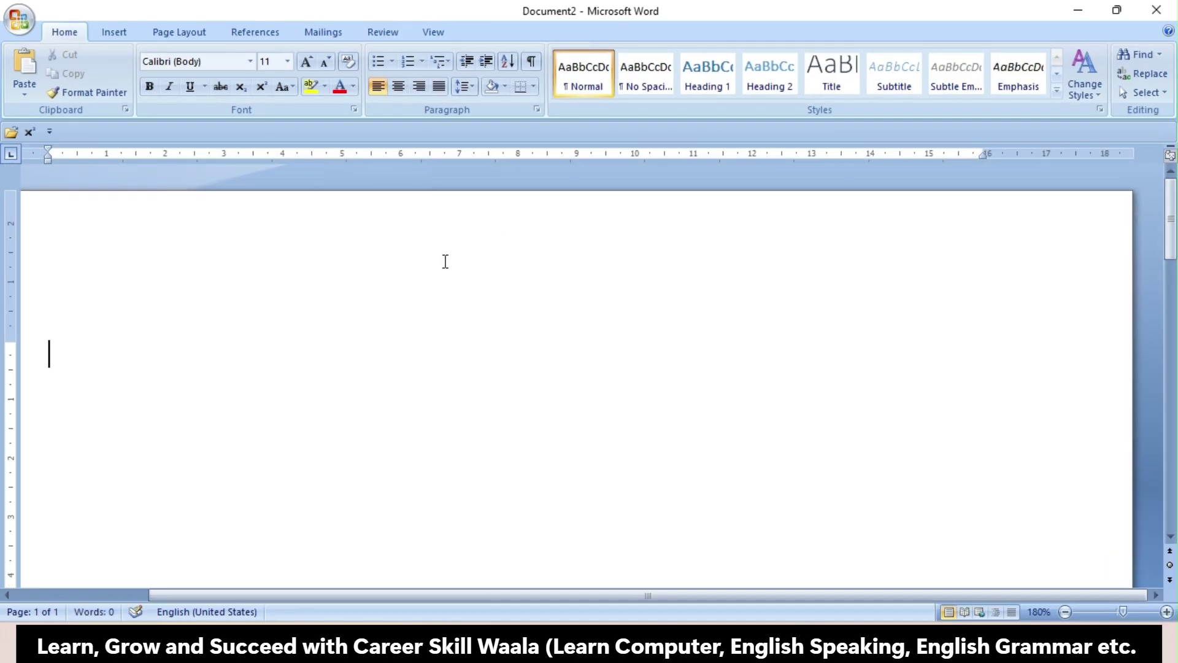
ctrl+scroll(431, 270, down, 3)
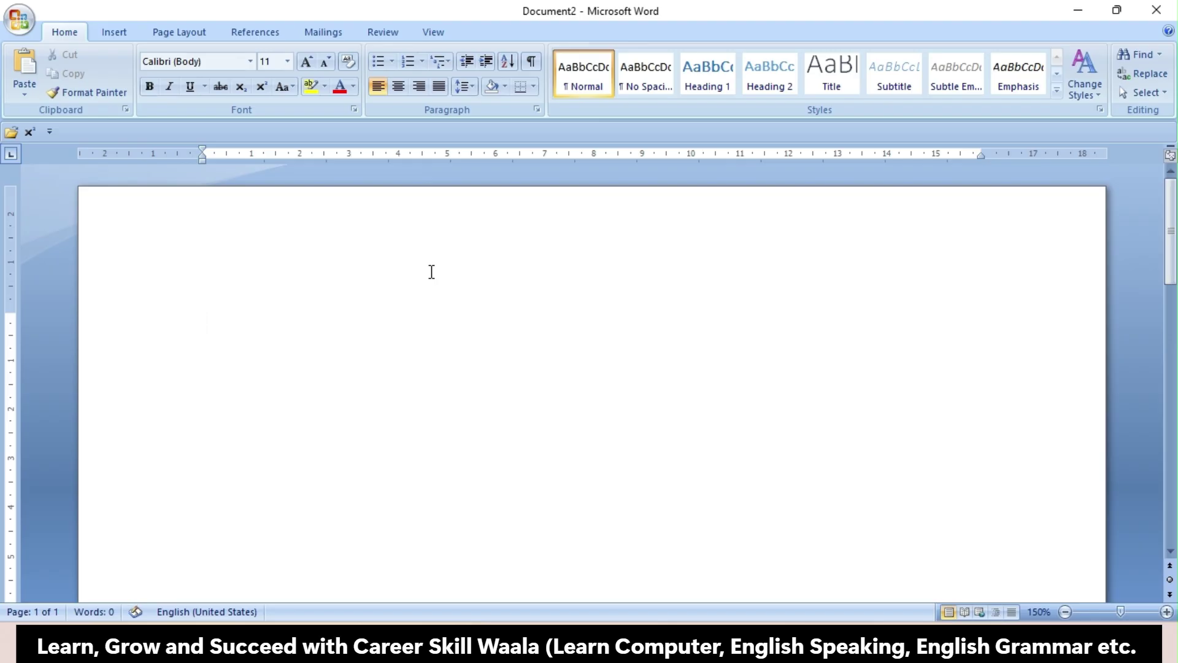
click(391, 61)
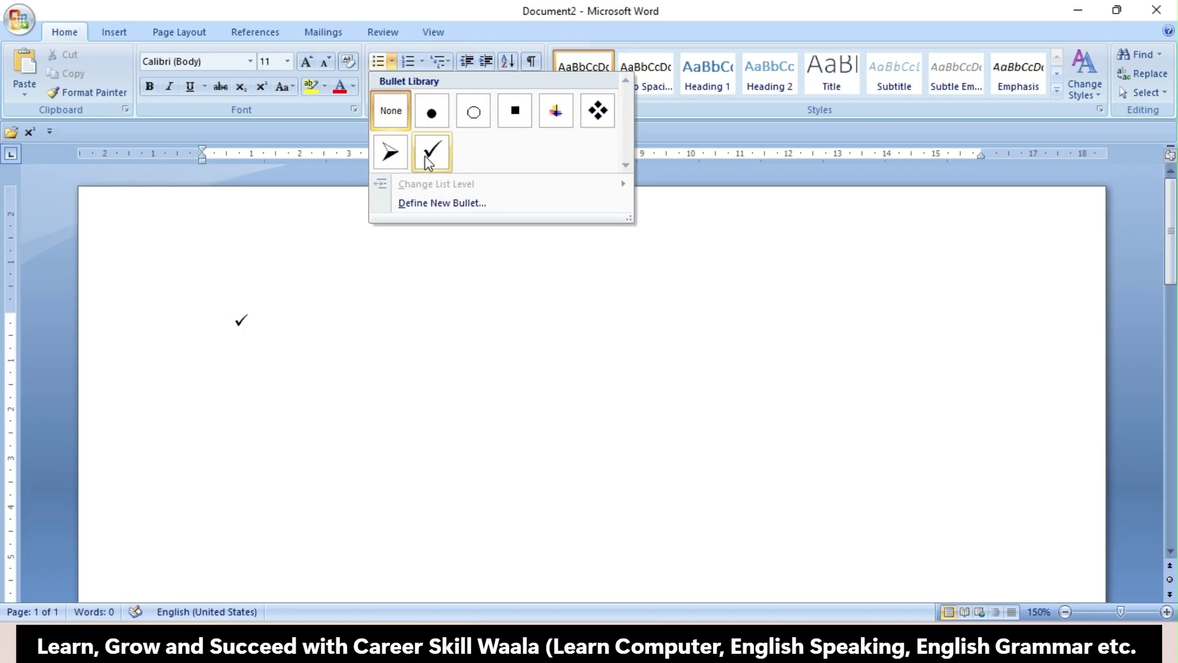
click(421, 61)
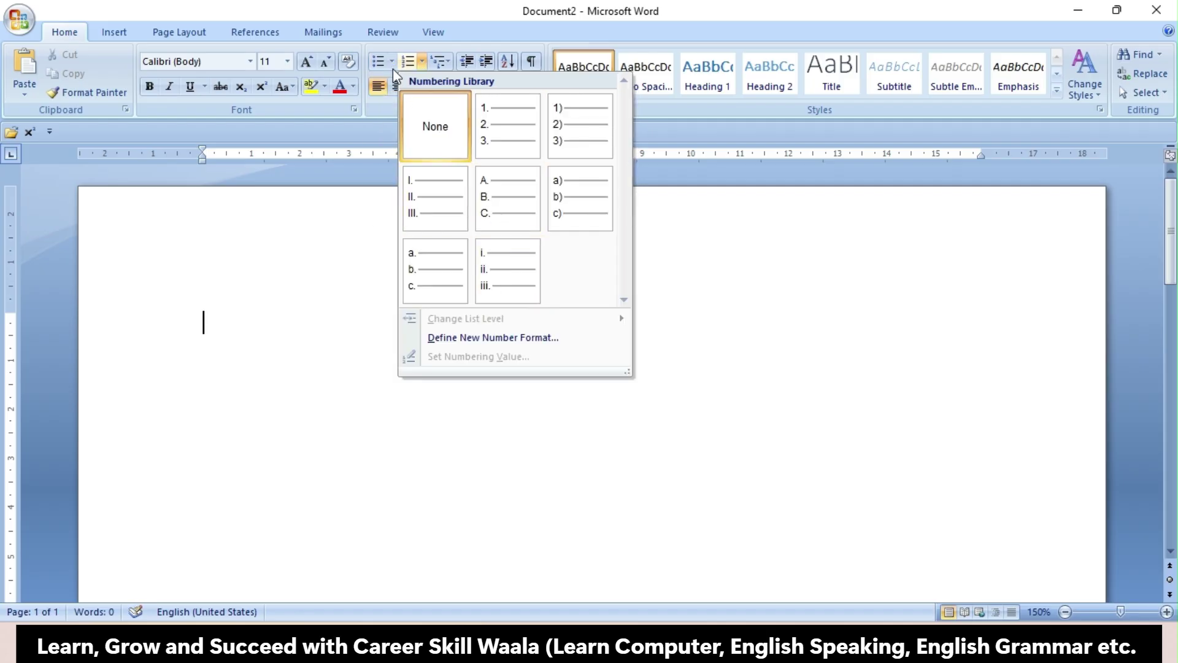
click(392, 62)
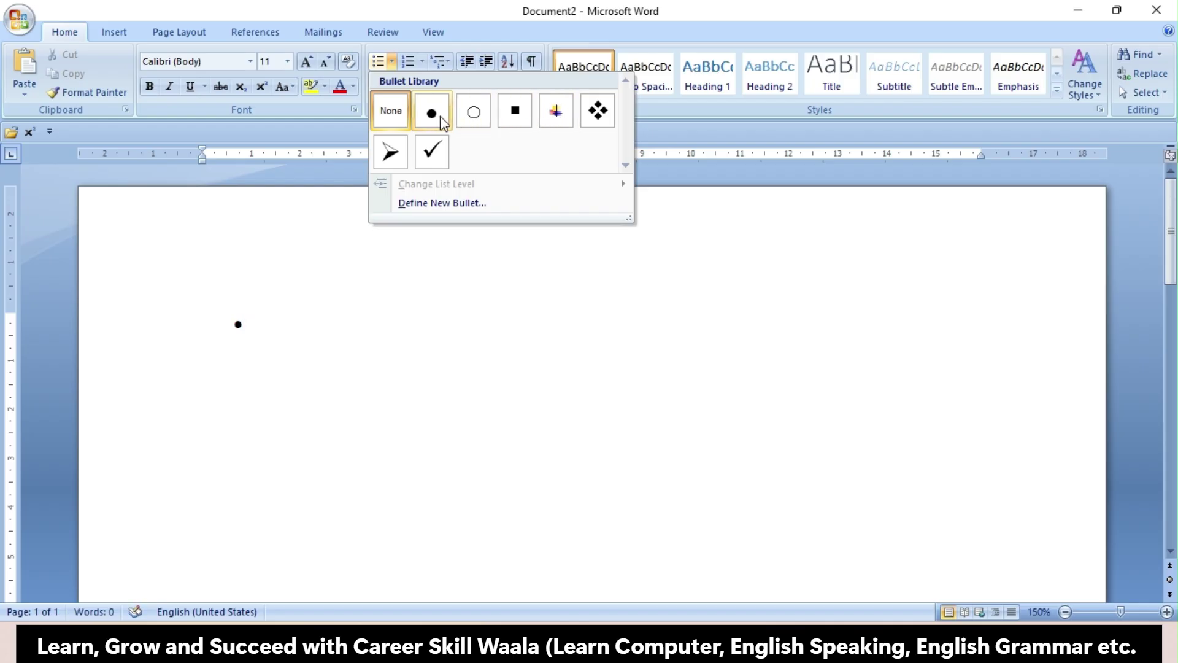
click(433, 153)
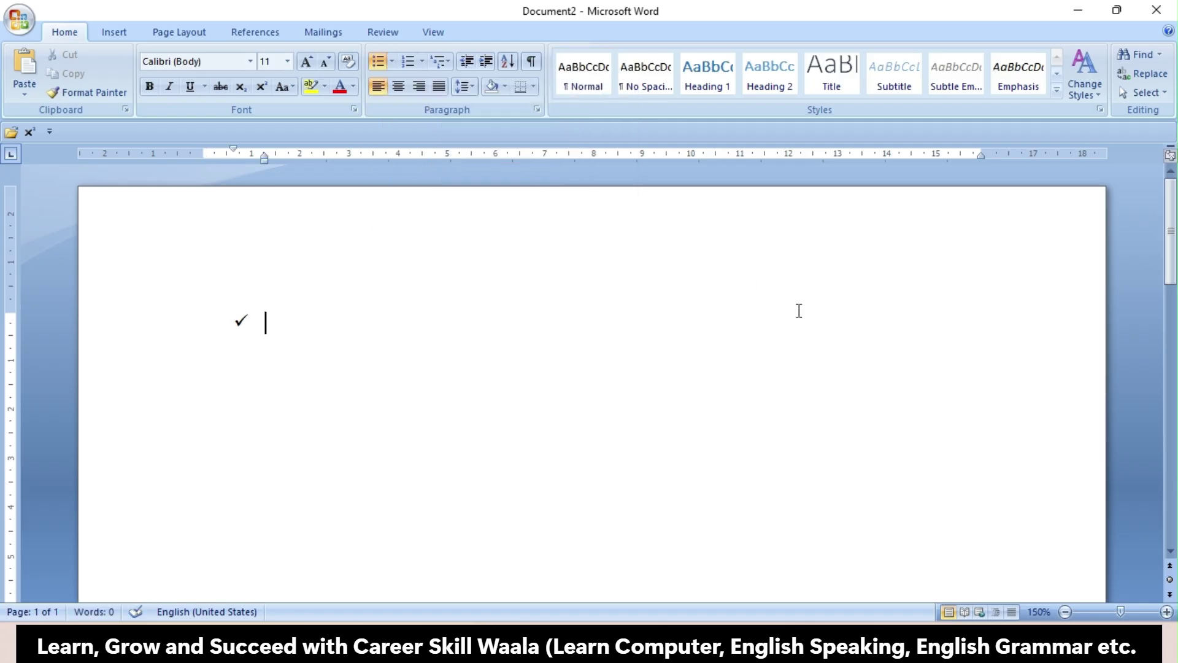
Enter six people's names in capital letters, each as its own check mark list item
text(AAKASH K)
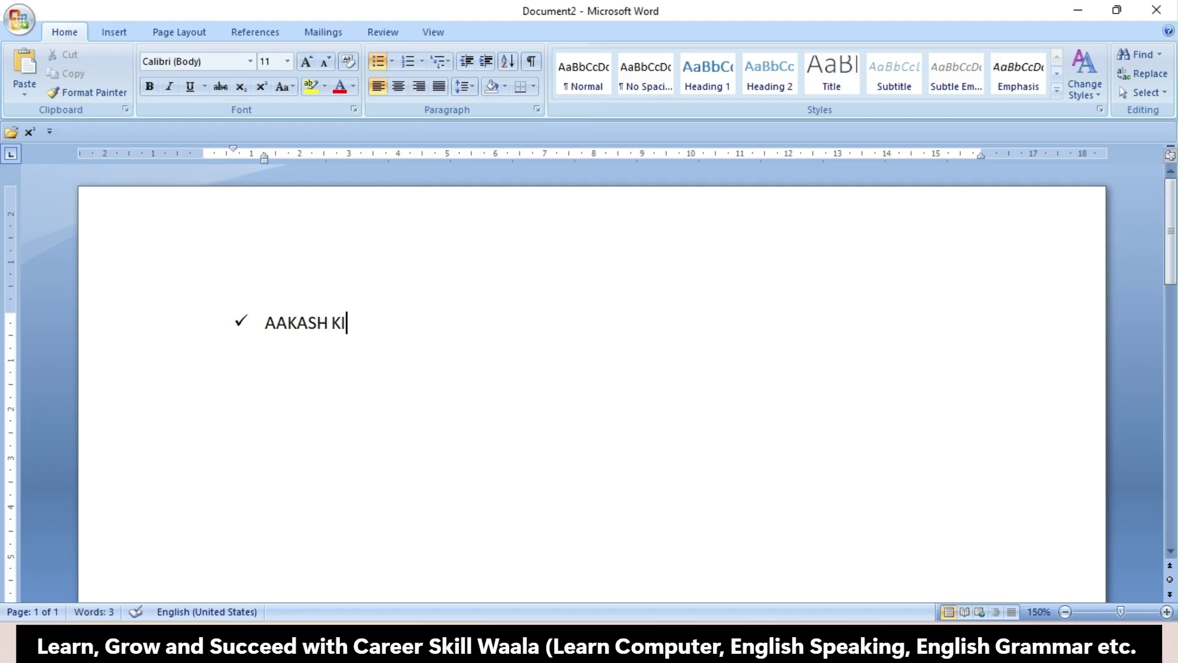
text(UMAR)
key(Return)
text(A)
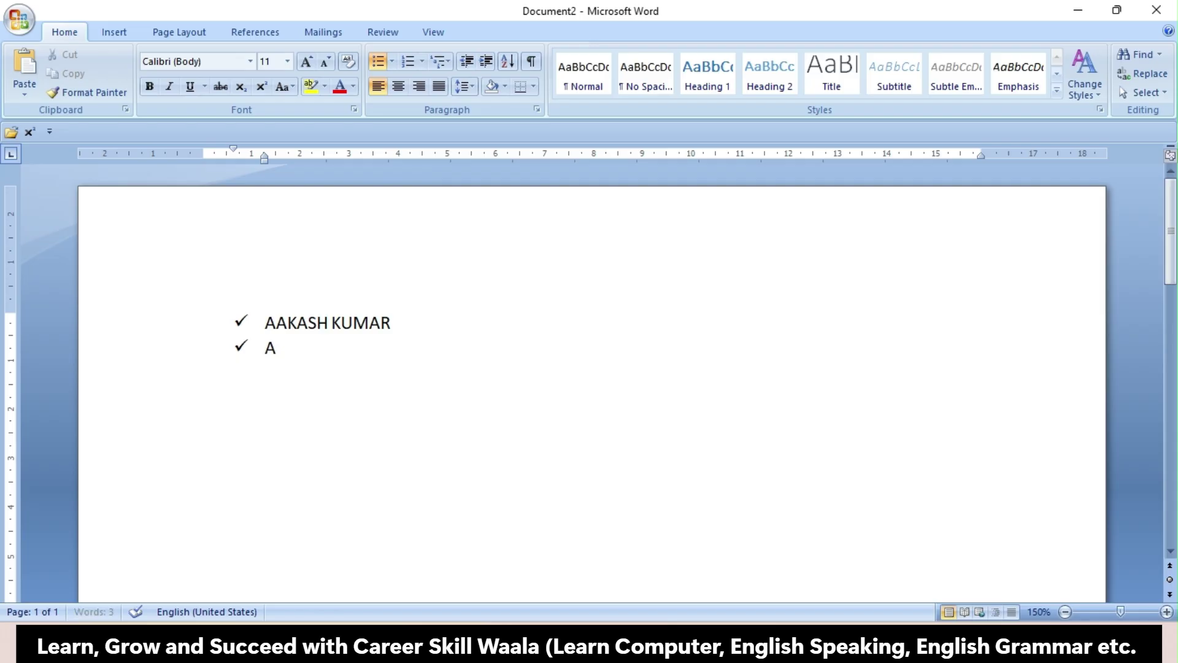
text(JAY KUMAR)
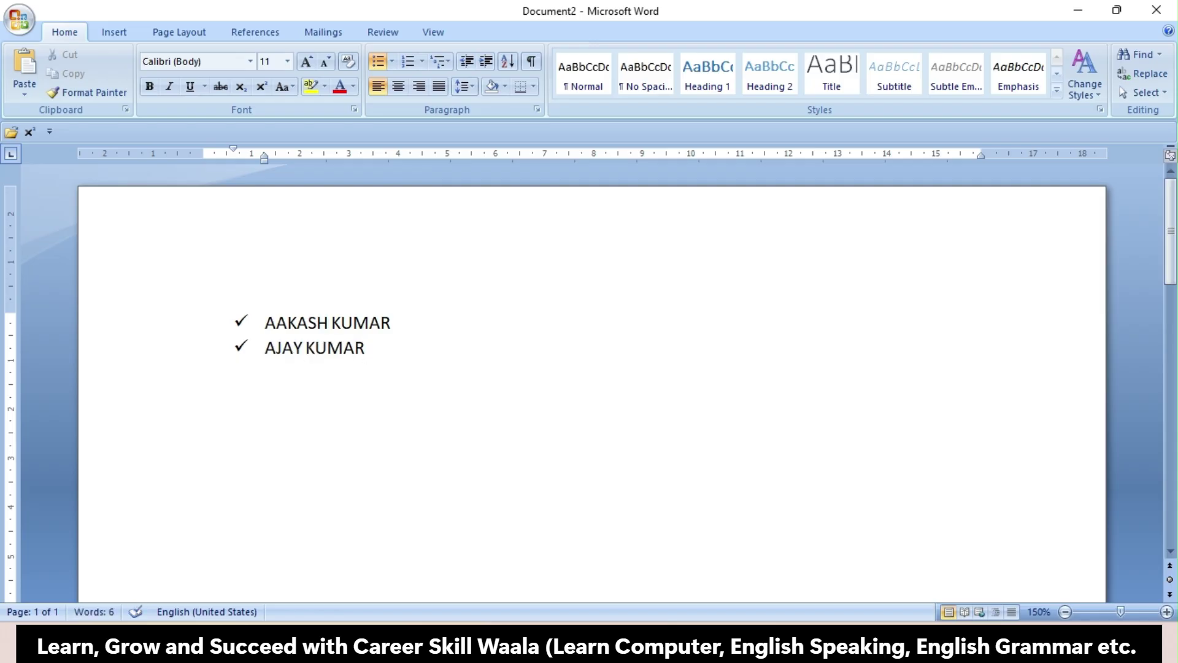
key(Return)
text(HARSHIT)
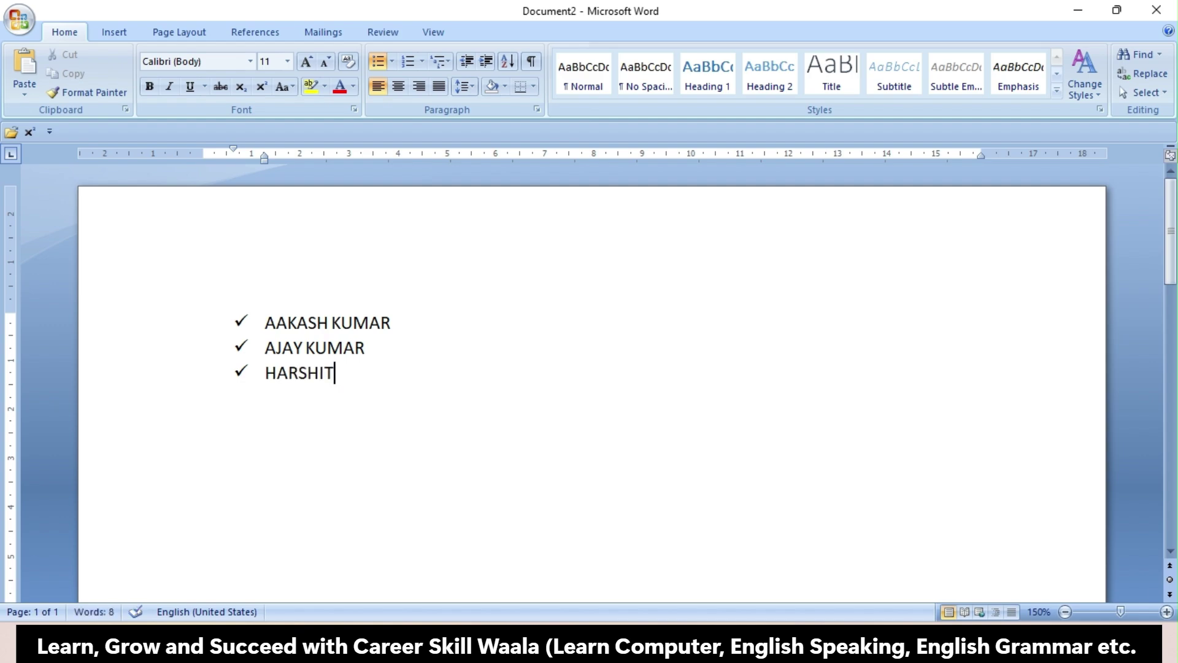
key(Return)
text(AARTI)
key(Return)
text(KOMAL)
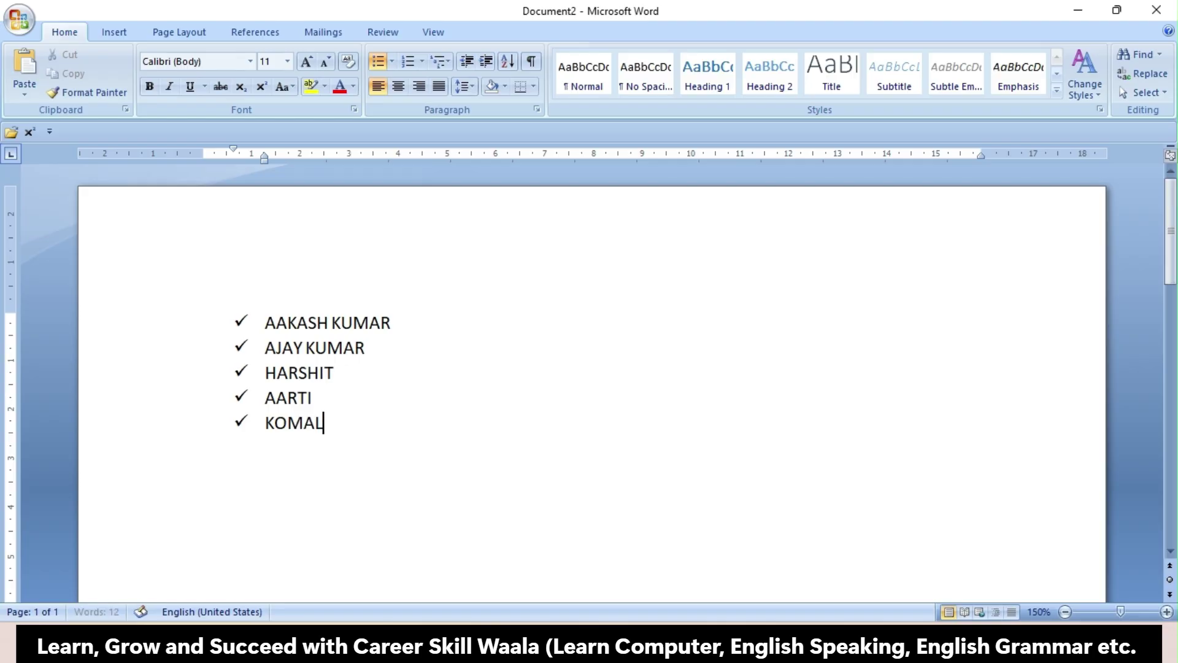
key(Return)
text(MOHIT)
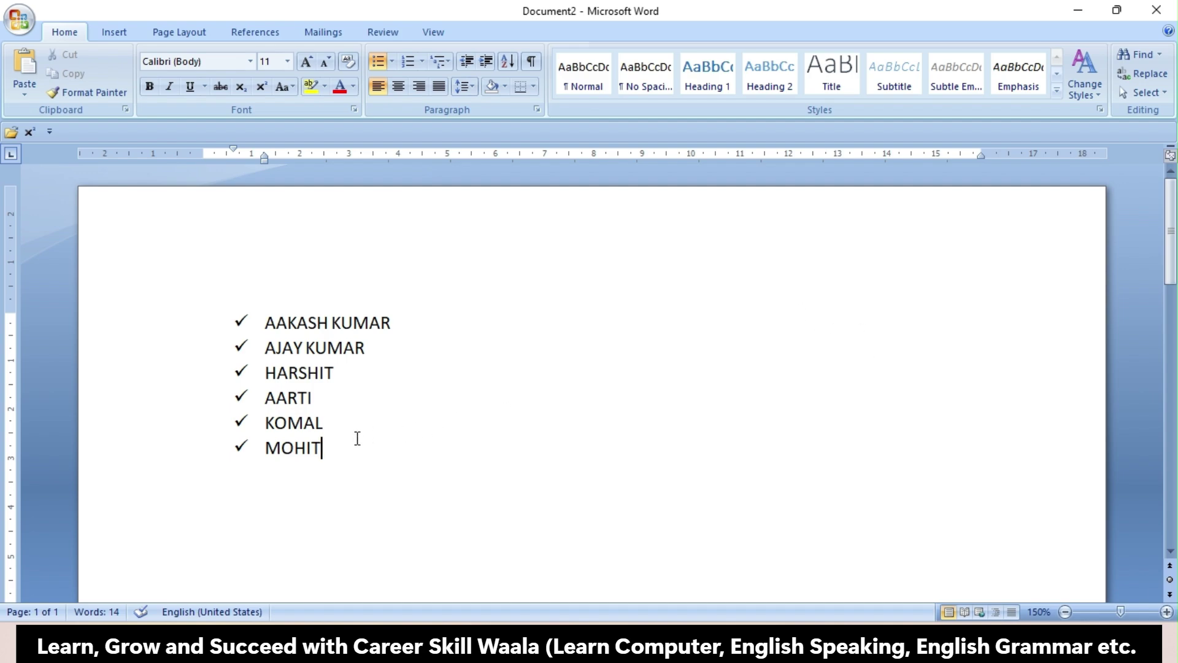
Change the bullets of all six list items to the four-diamond symbol
drag(337, 443, 224, 326)
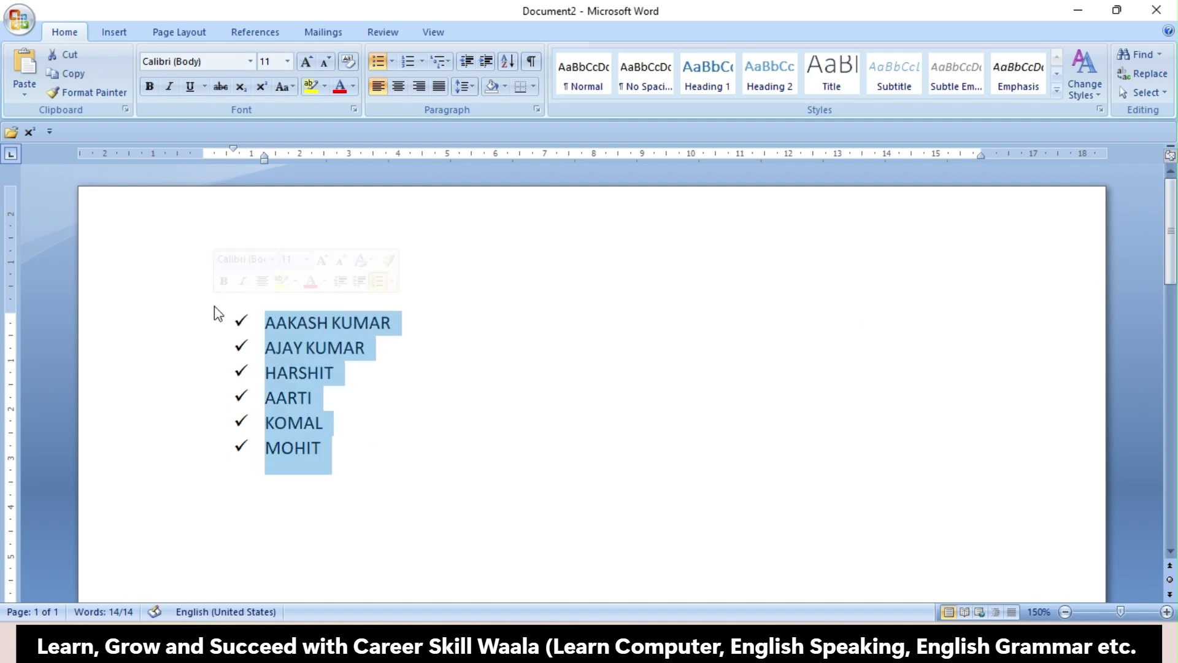
click(393, 61)
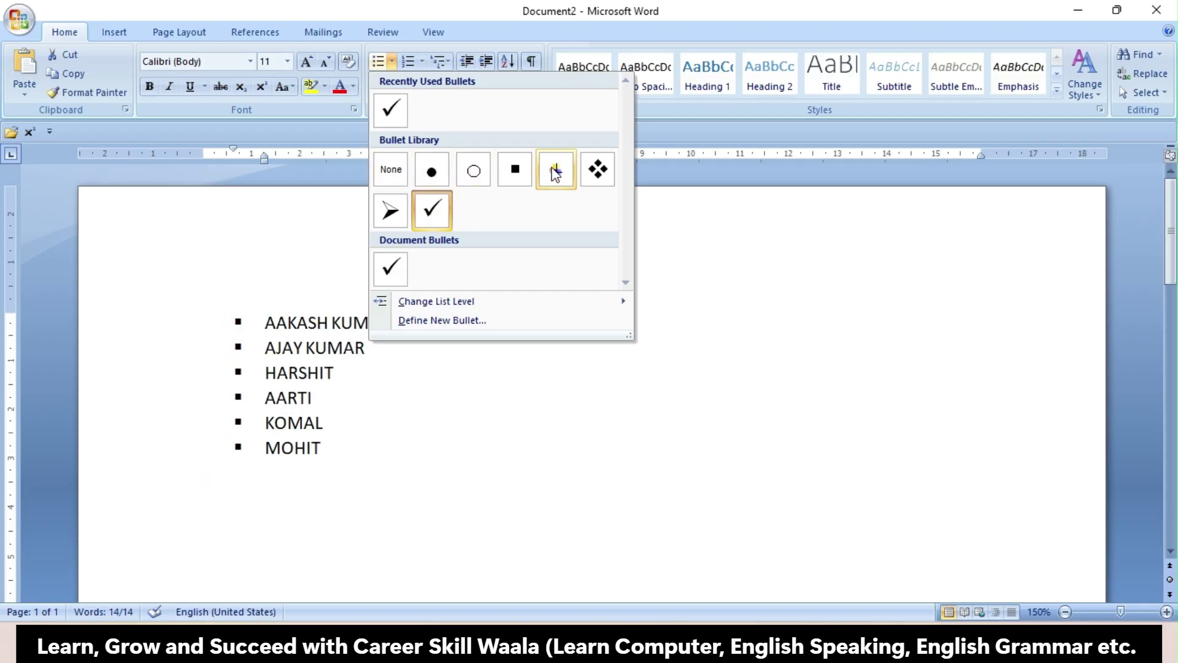
click(603, 169)
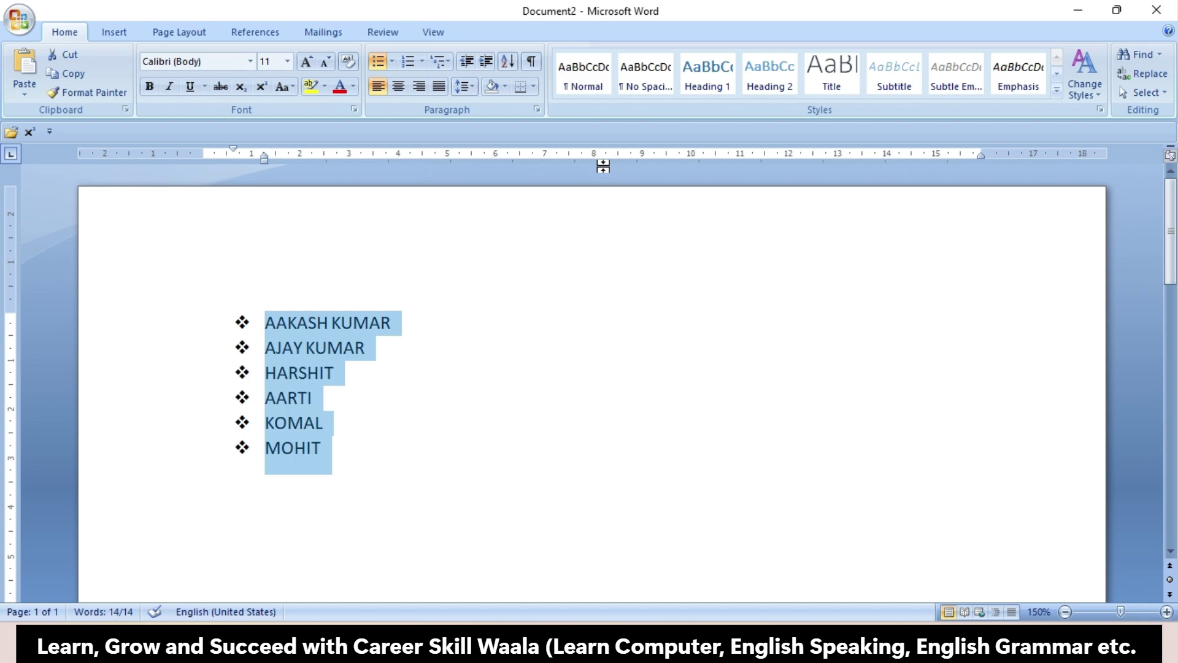
Convert the selected six-item list to a numbered list in the 1. 2. 3. format
ctrl+scroll(256, 344, up, 6)
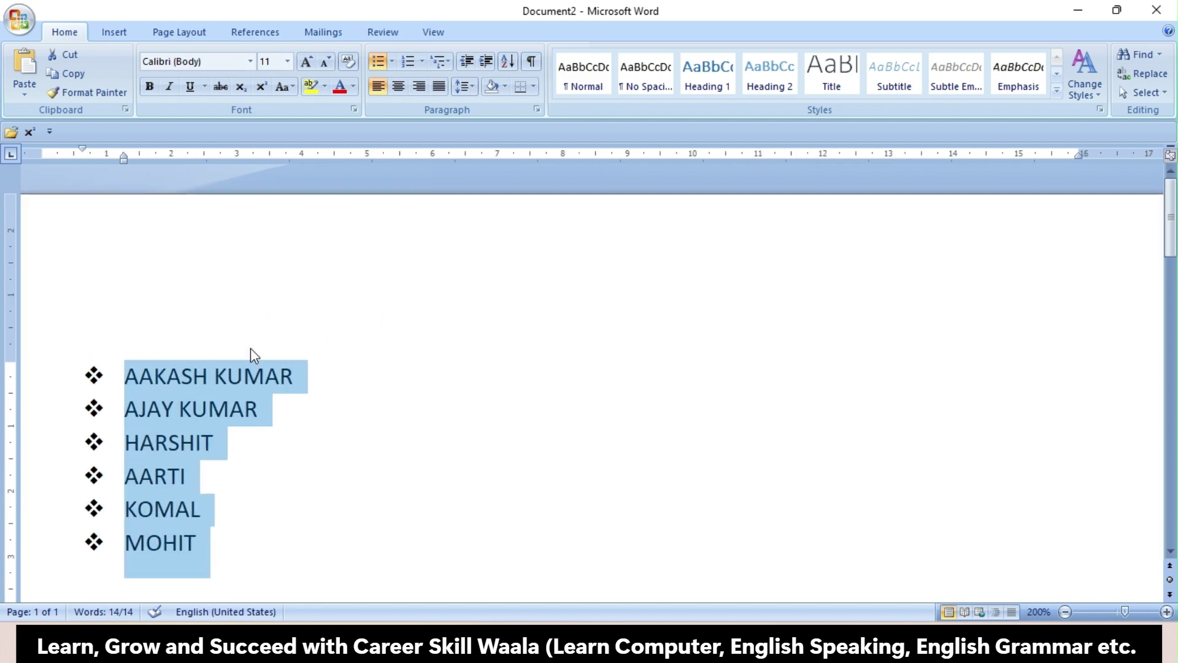
scroll(255, 356, down, 4)
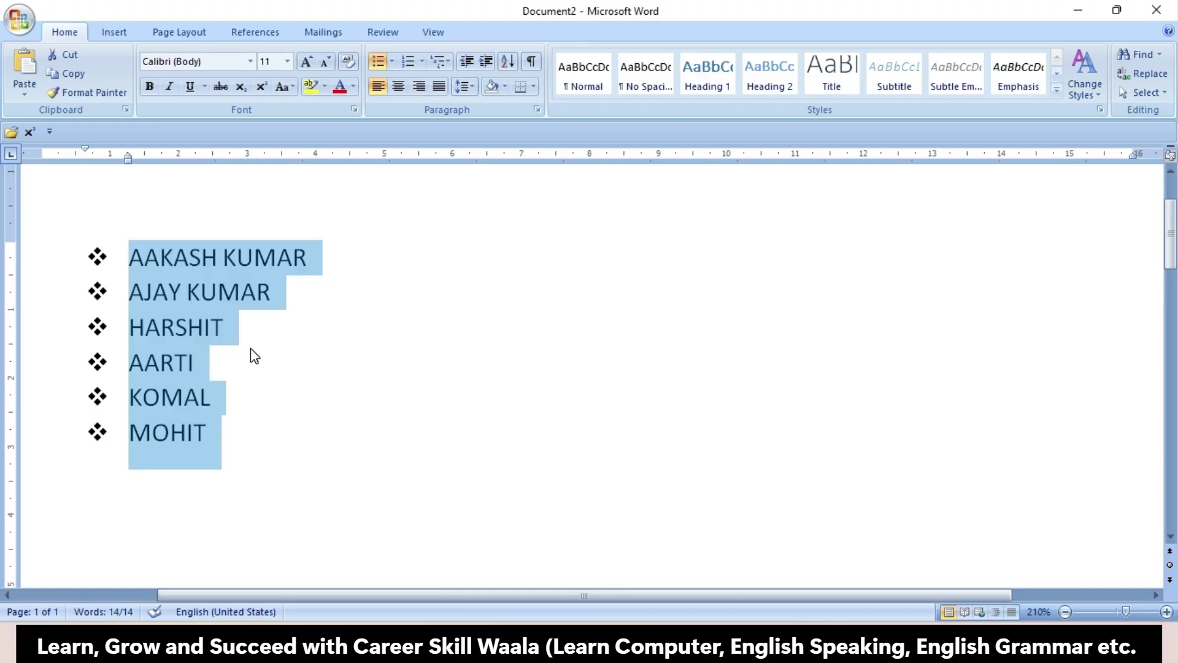
click(422, 62)
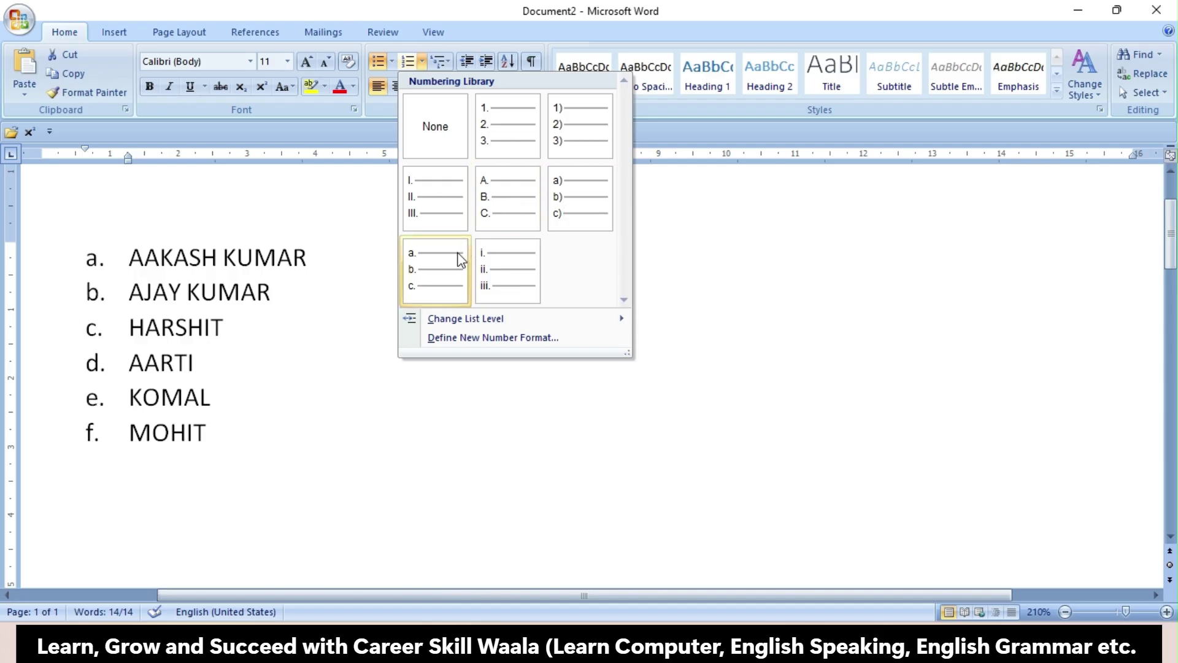
click(514, 129)
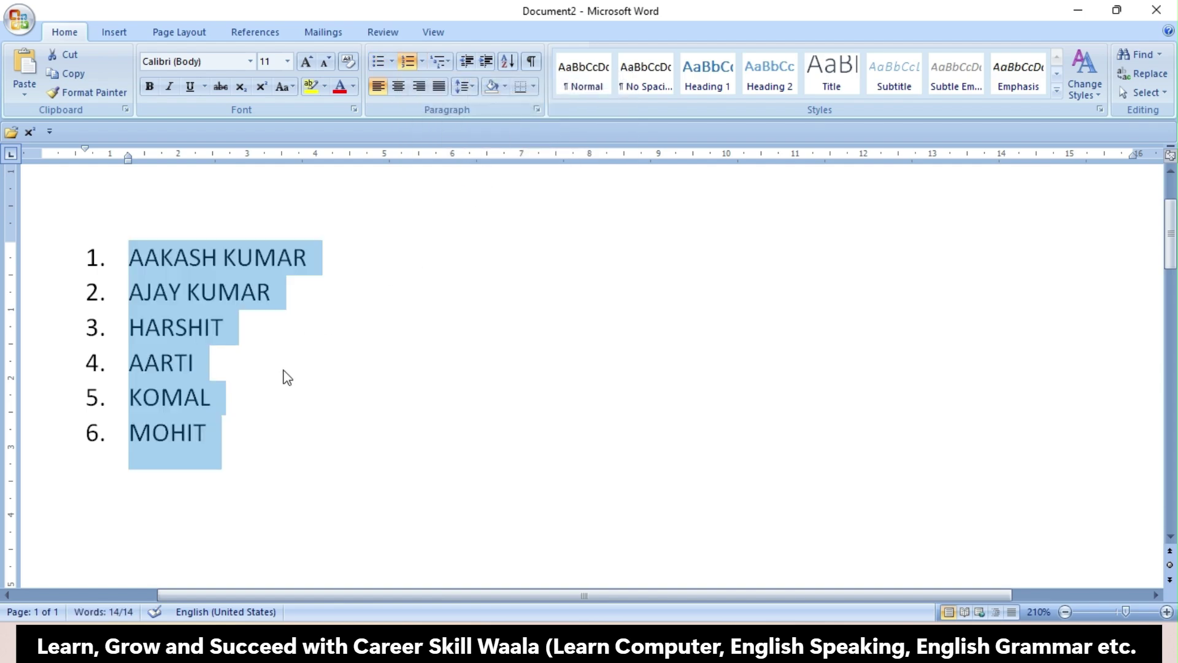
Add three more people's names in capitals as items 7 to 9 at the end of the numbered list
click(239, 432)
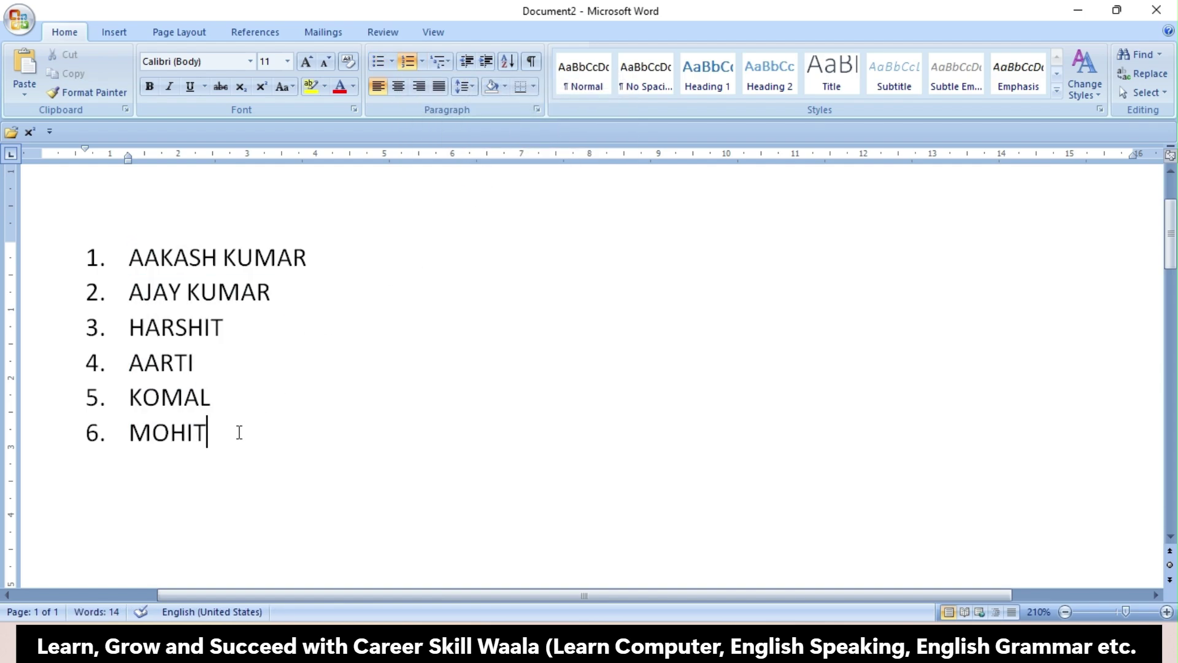
key(Return)
text(RAKHI)
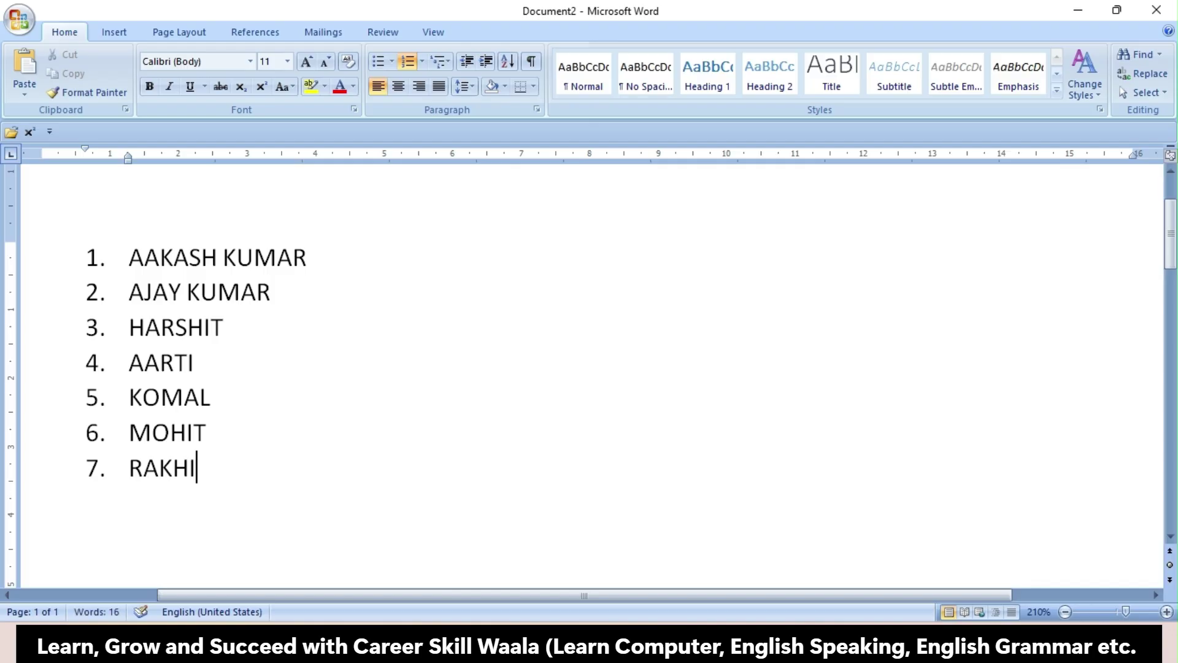
key(Return)
text(RINKY)
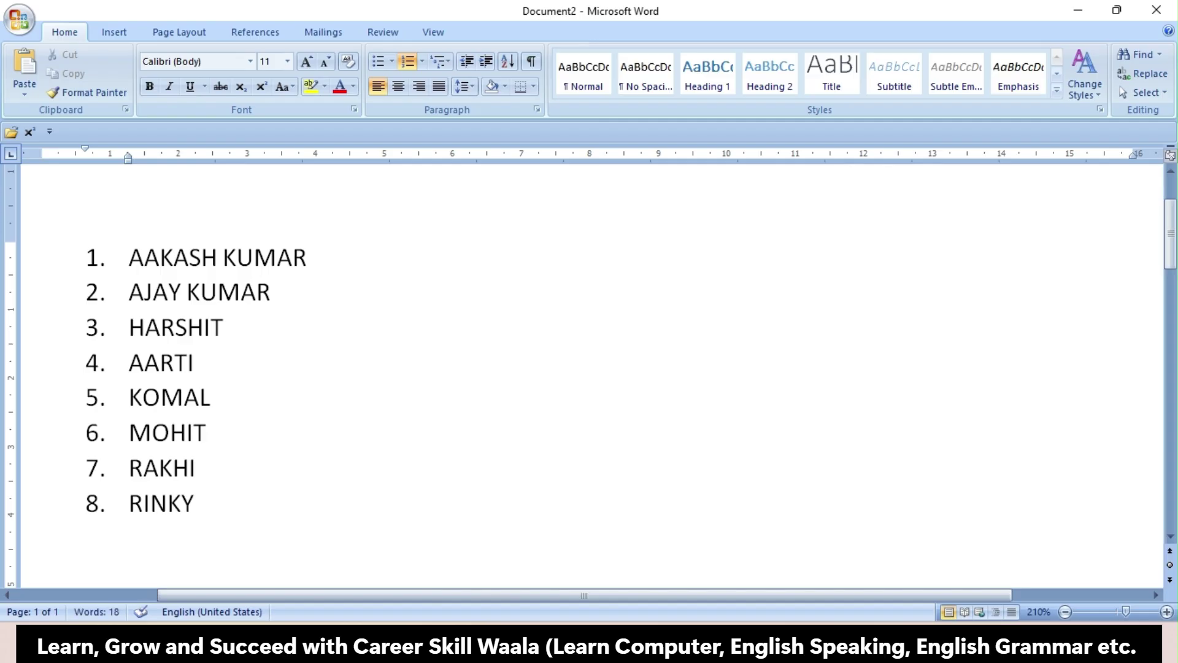
key(Return)
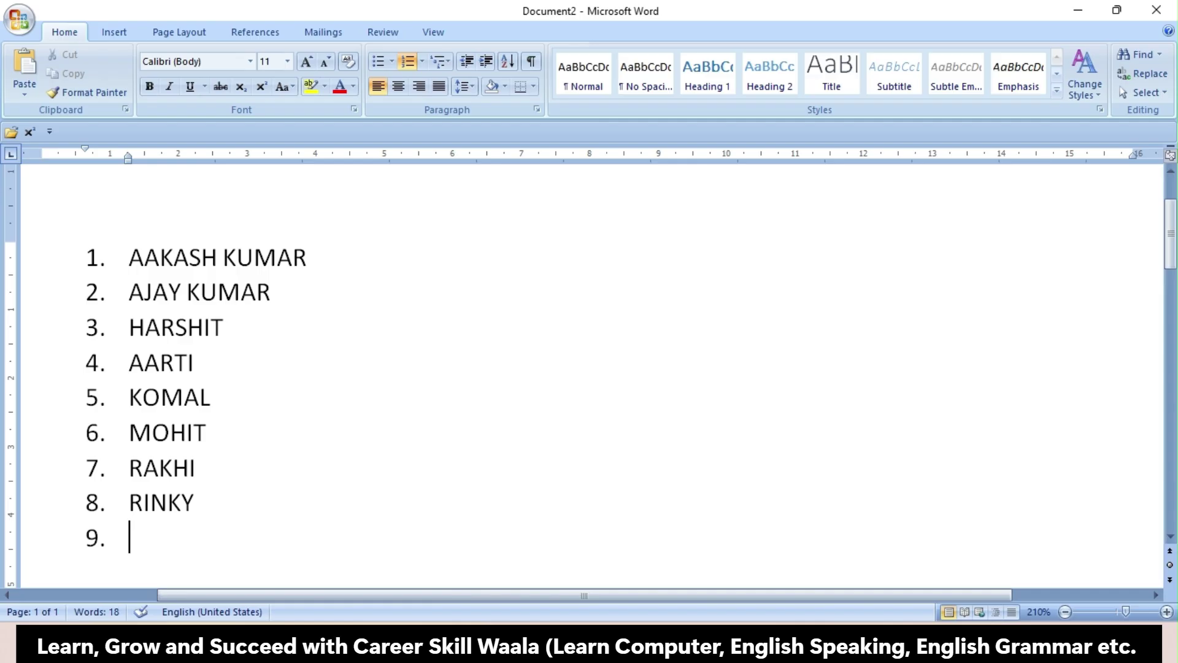
text(ROHIY)
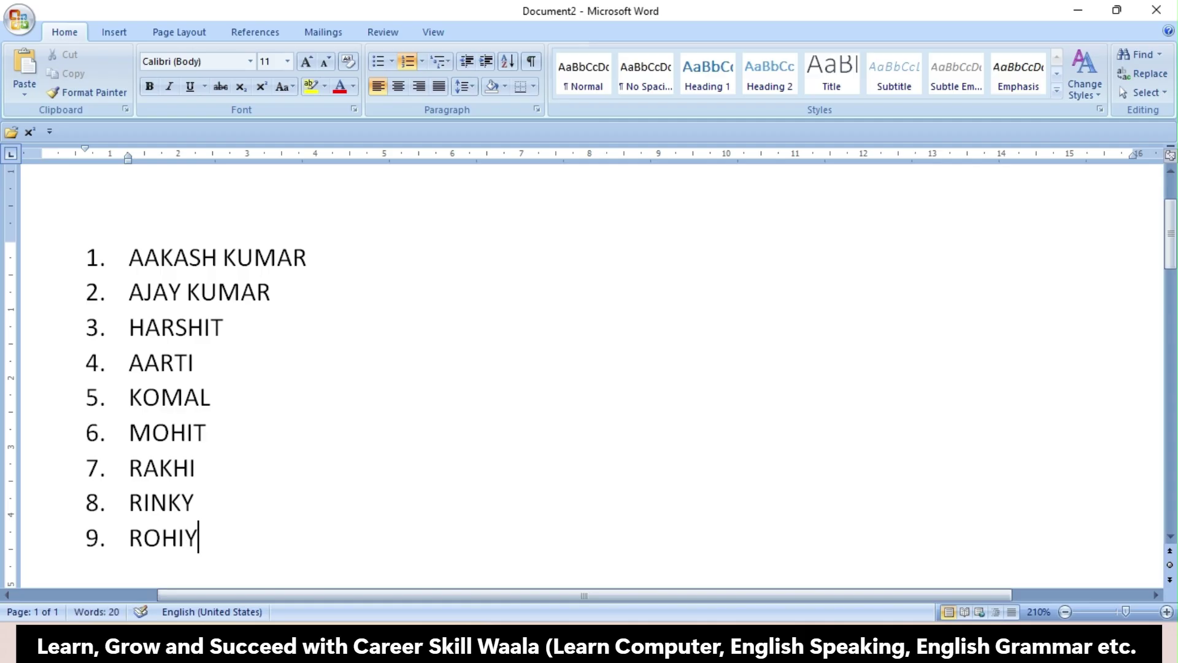
key(BackSpace)
text(T)
Apply the "Chapter 1 Heading 1" multilevel list style to the whole list of names
key(ctrl+a)
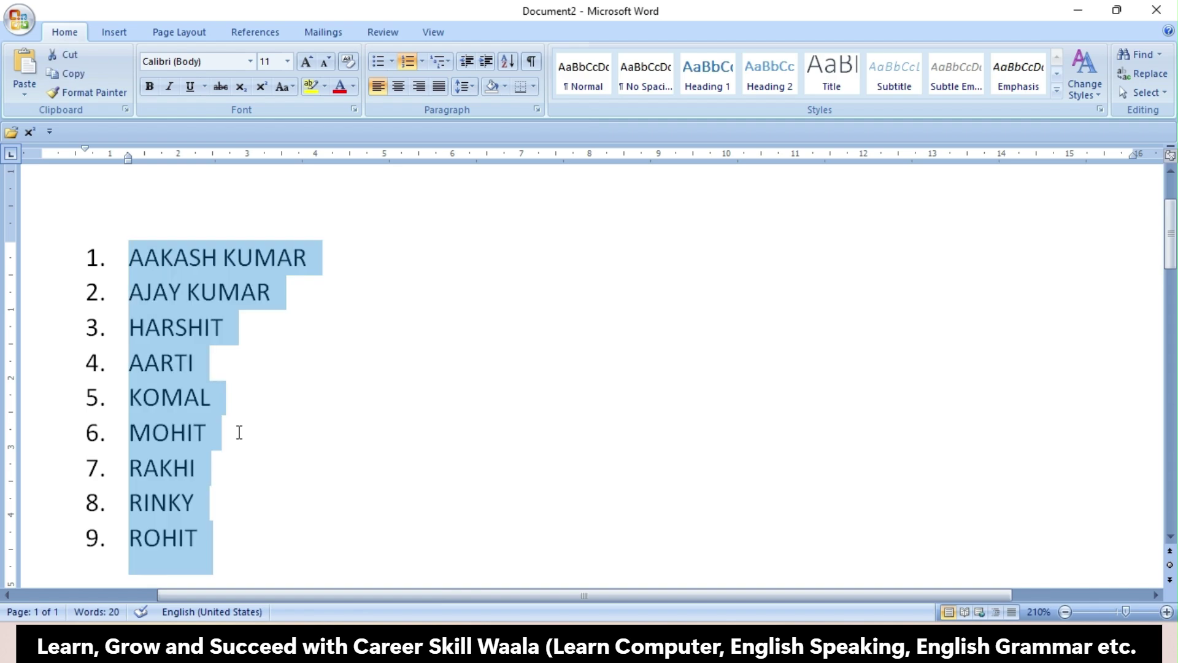
click(450, 63)
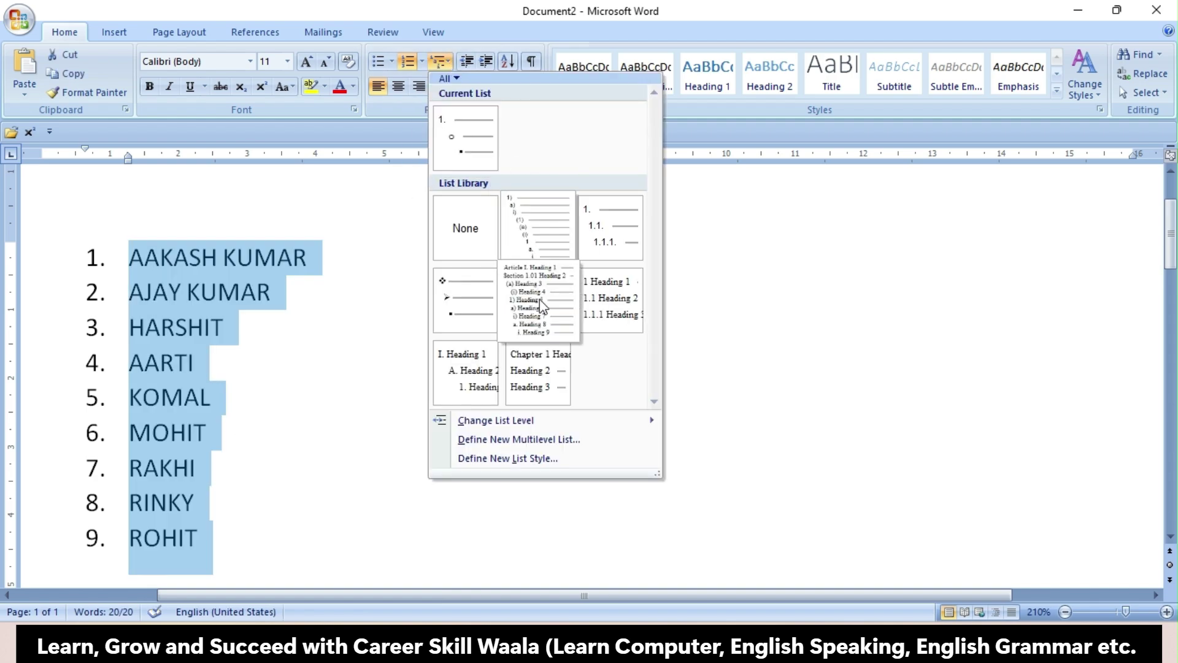
click(539, 362)
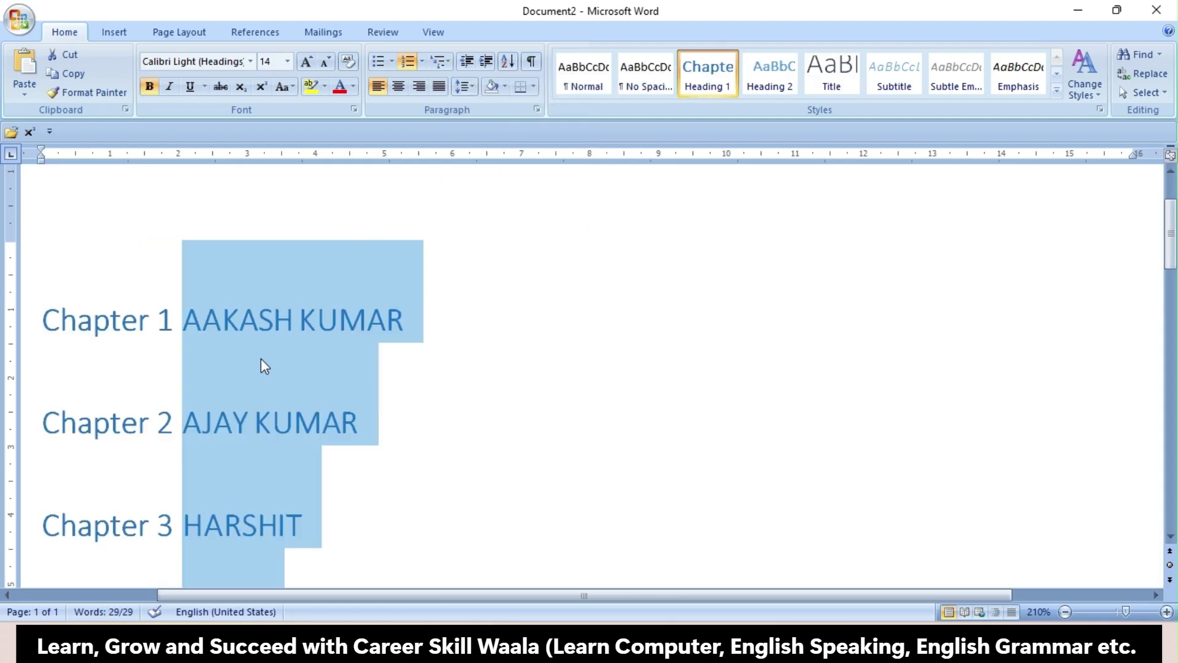
scroll(254, 362, down, 2)
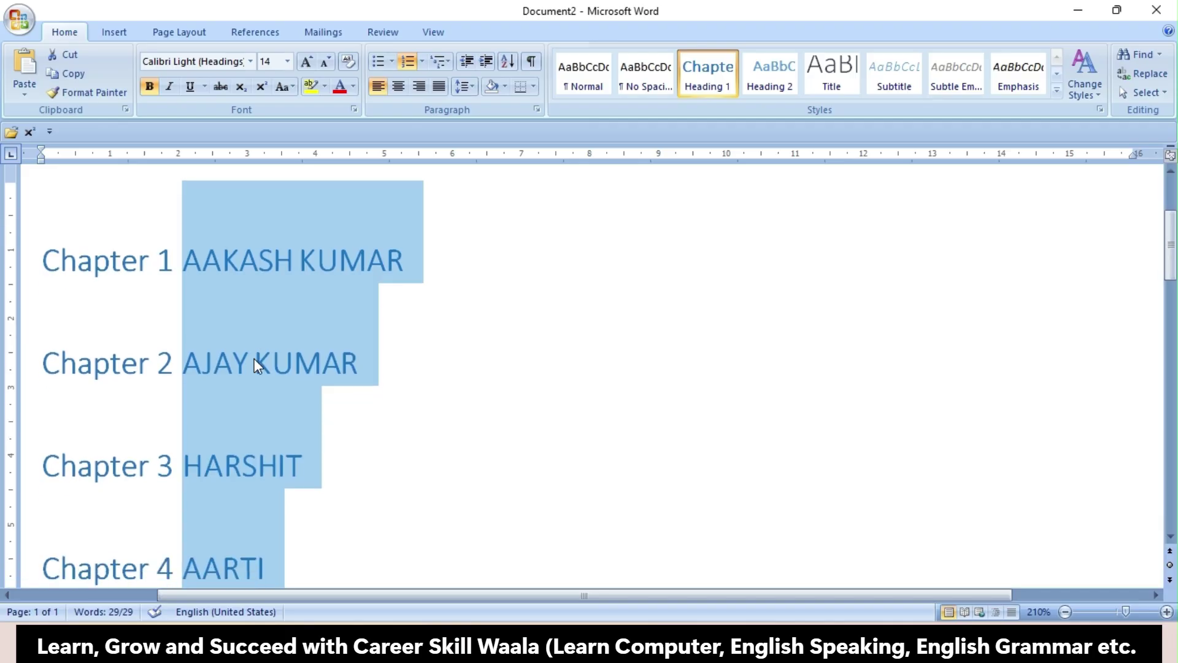
Undo the chapter heading multilevel style on the whole list of names
scroll(255, 358, down, 20)
scroll(254, 359, up, 20)
scroll(258, 367, down, 4)
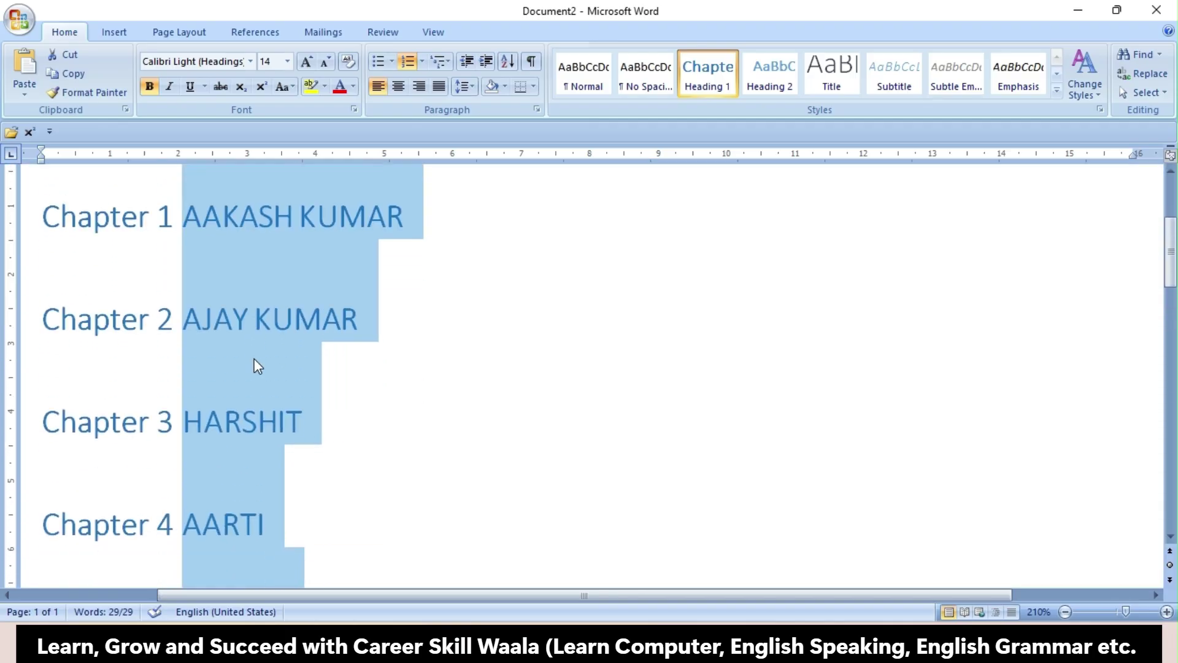
click(448, 61)
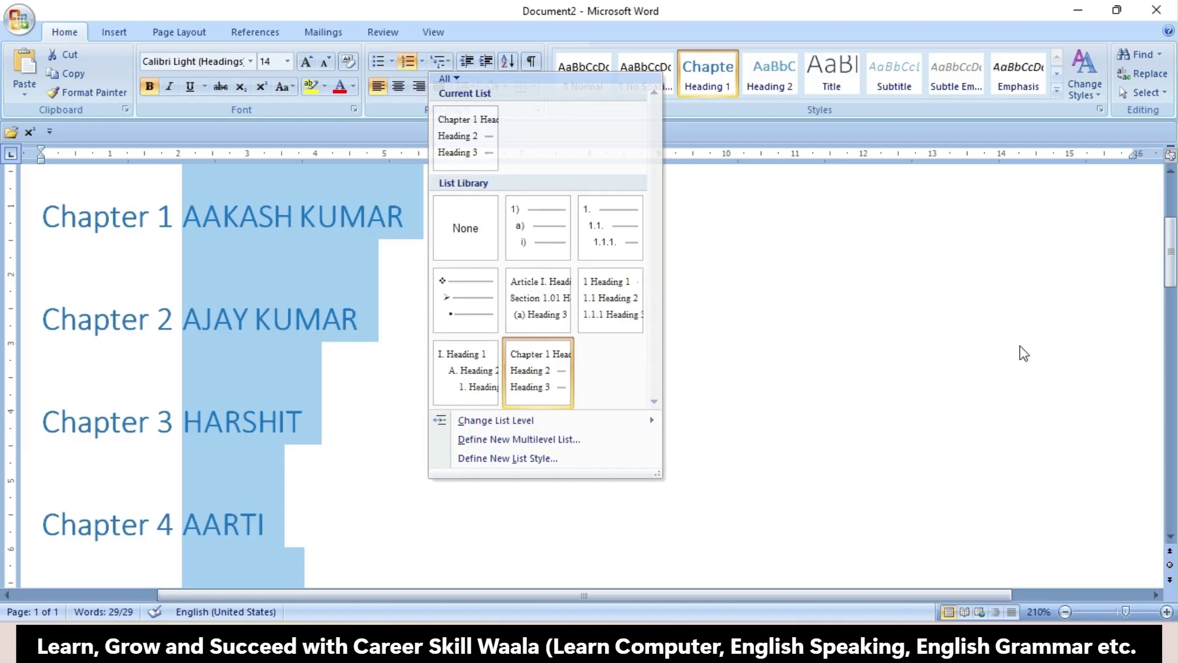
key(Escape)
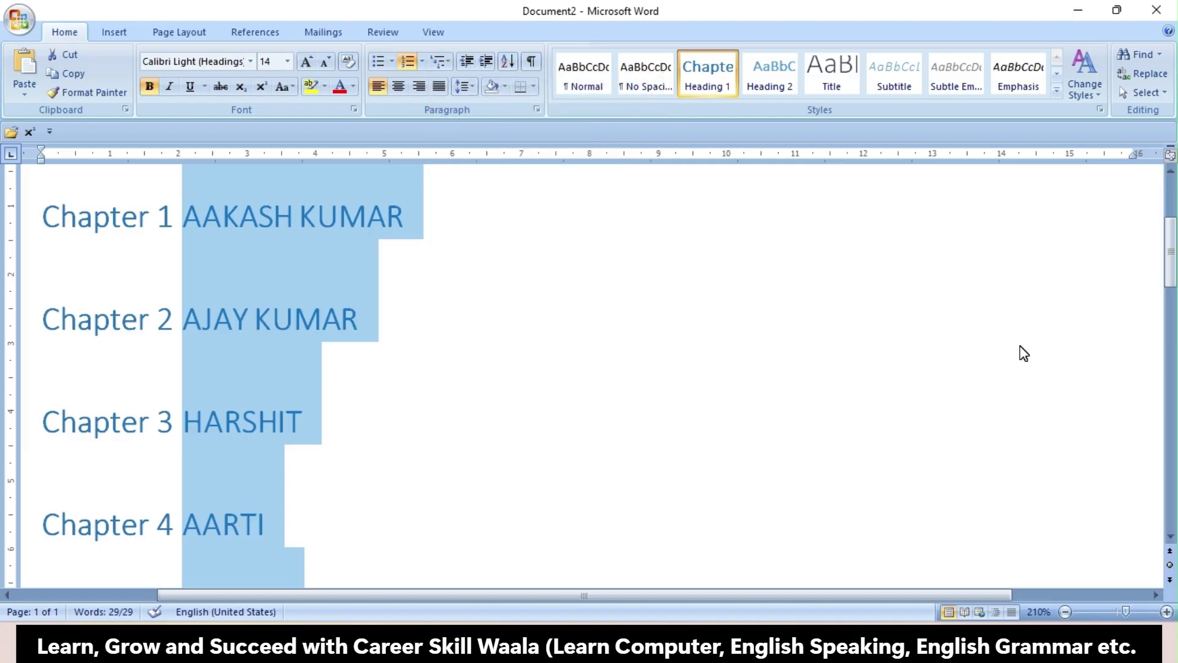
key(ctrl+z)
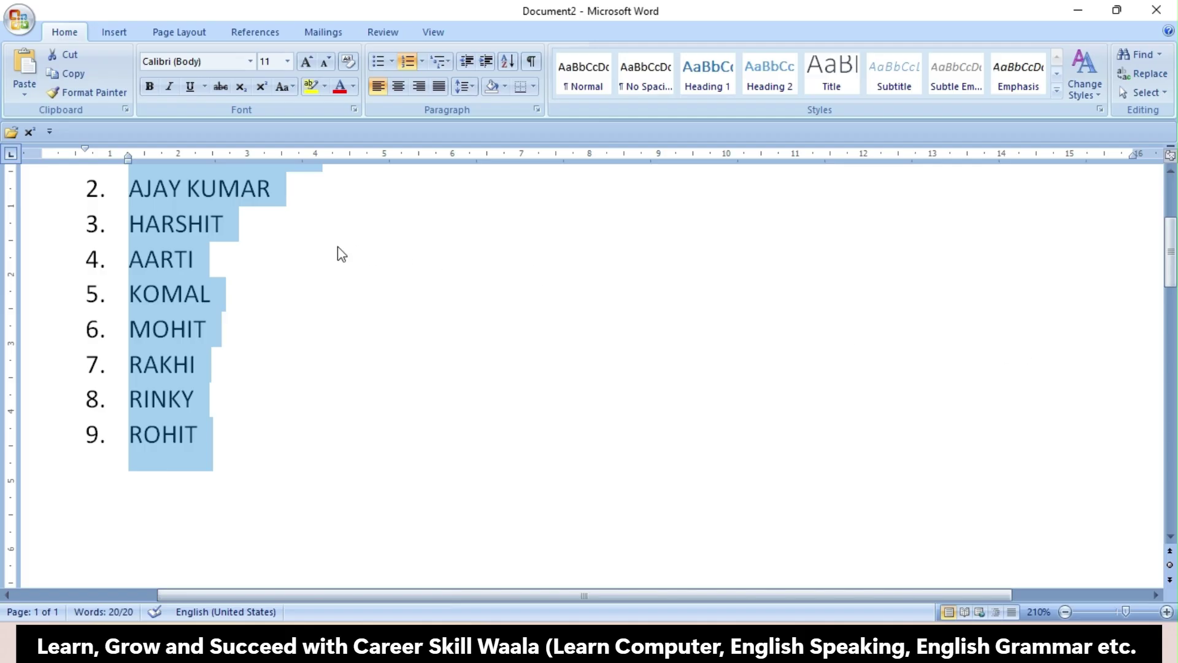
Remove the list numbering from all nine names by applying the None bullet option
scroll(337, 253, up, 2)
scroll(337, 253, down, 2)
scroll(337, 253, up, 1)
scroll(339, 248, up, 1)
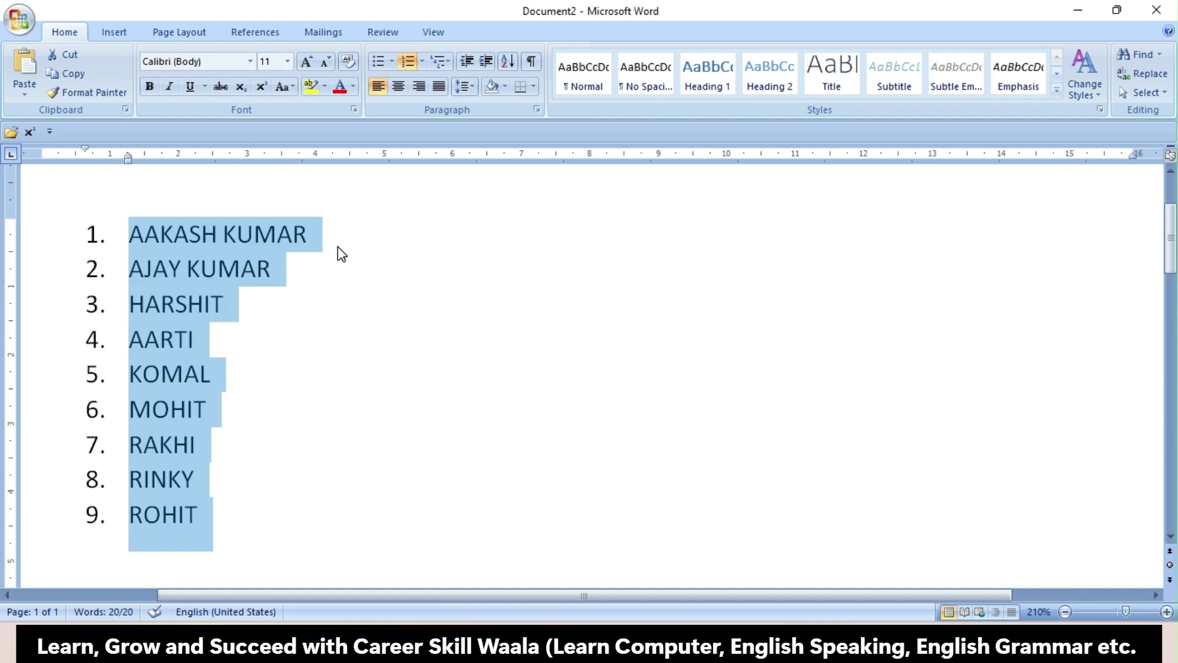
click(392, 62)
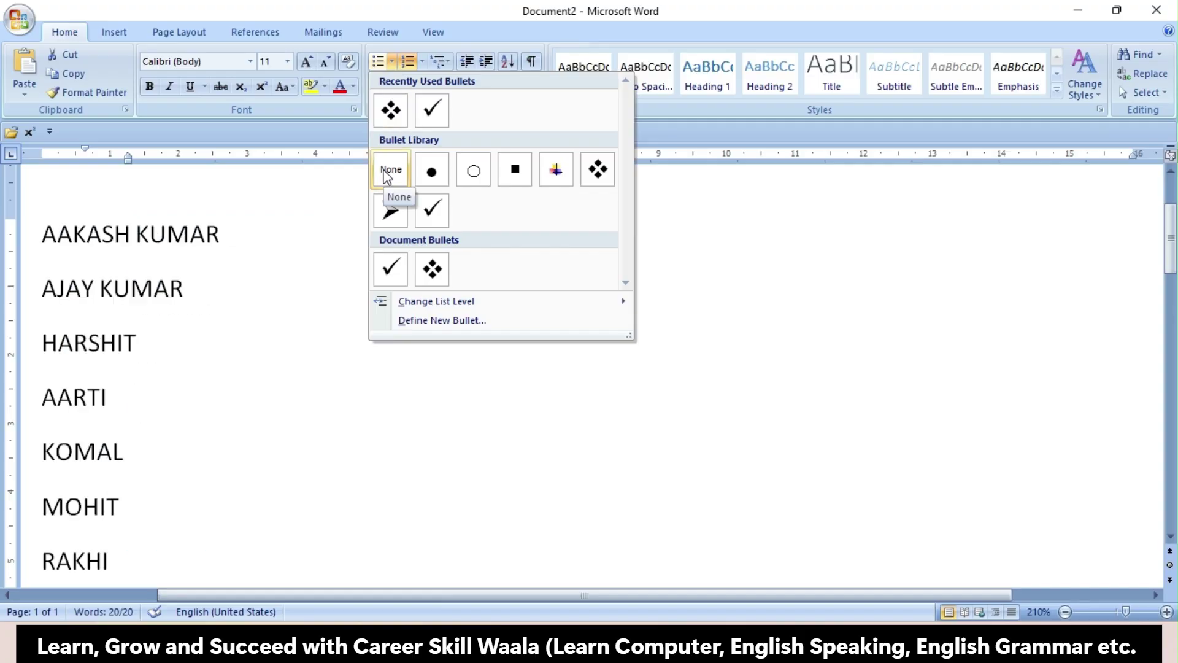
click(388, 175)
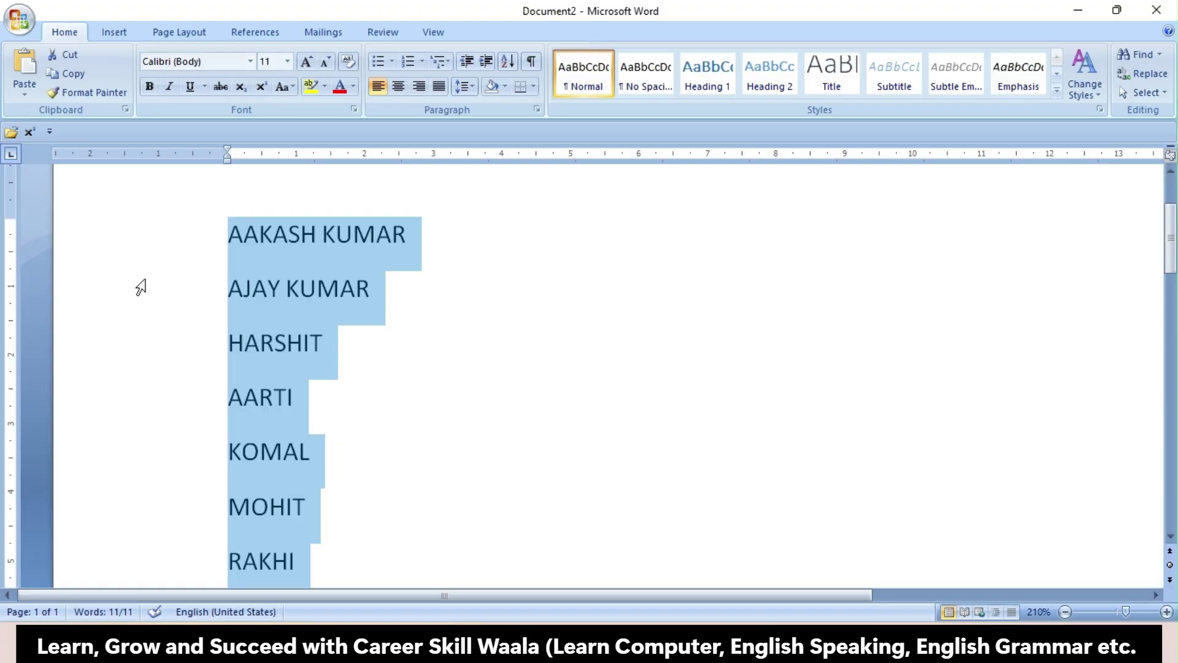
scroll(184, 448, up, 3)
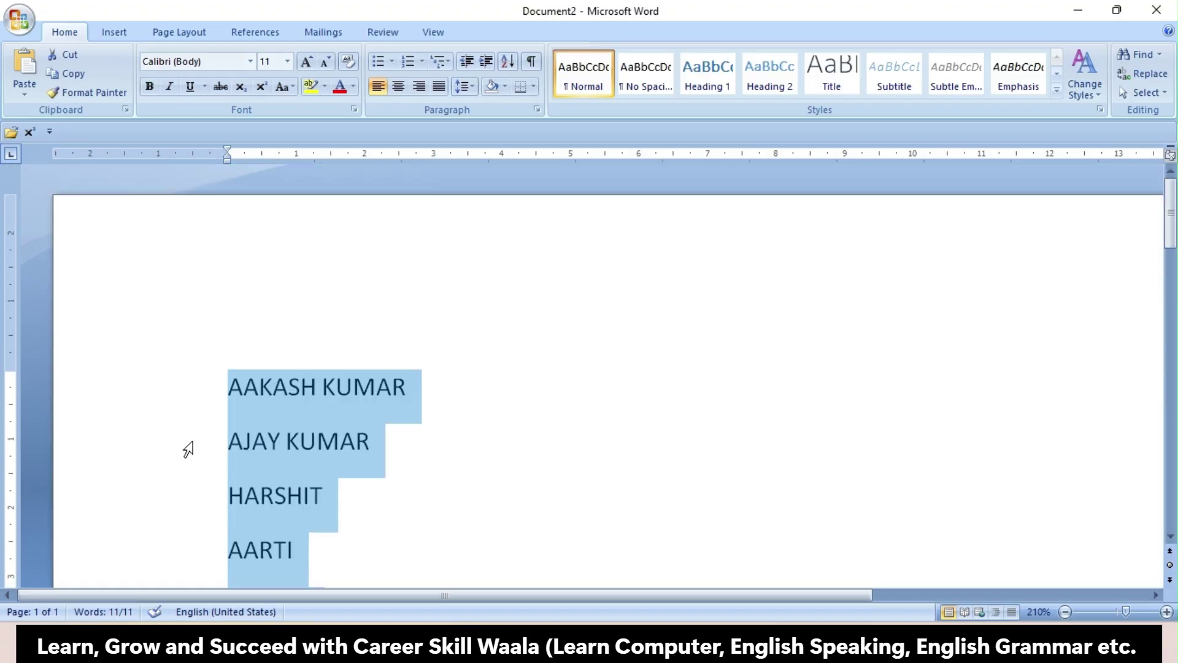
scroll(188, 449, down, 3)
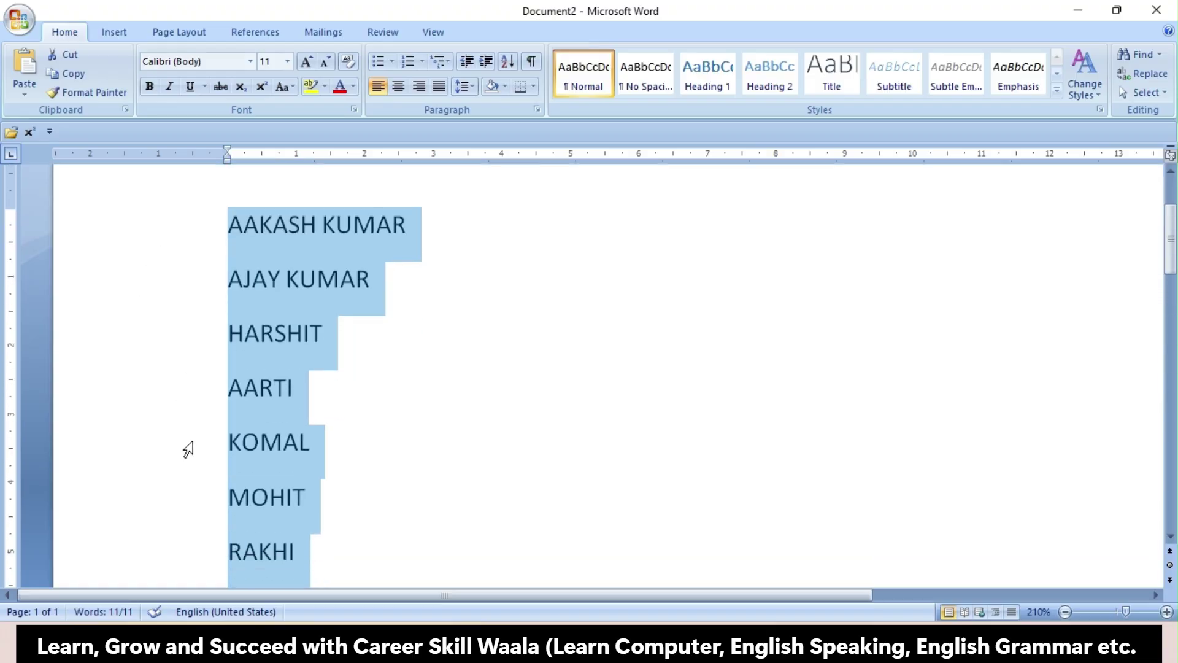
scroll(189, 449, down, 4)
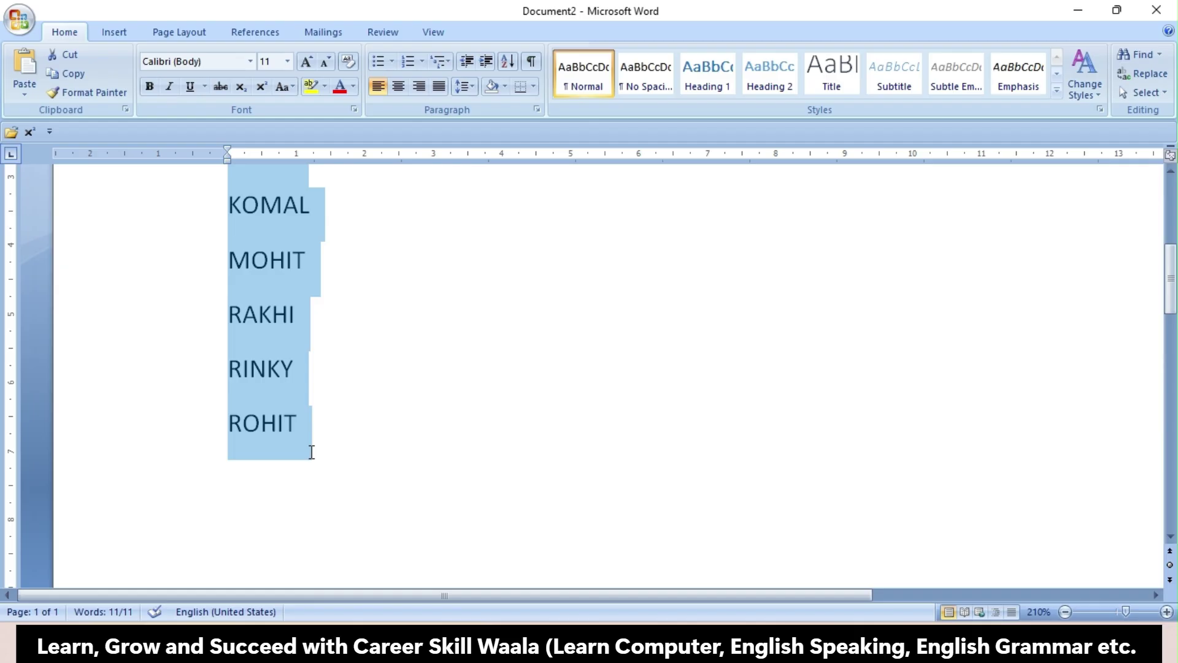
scroll(310, 452, up, 8)
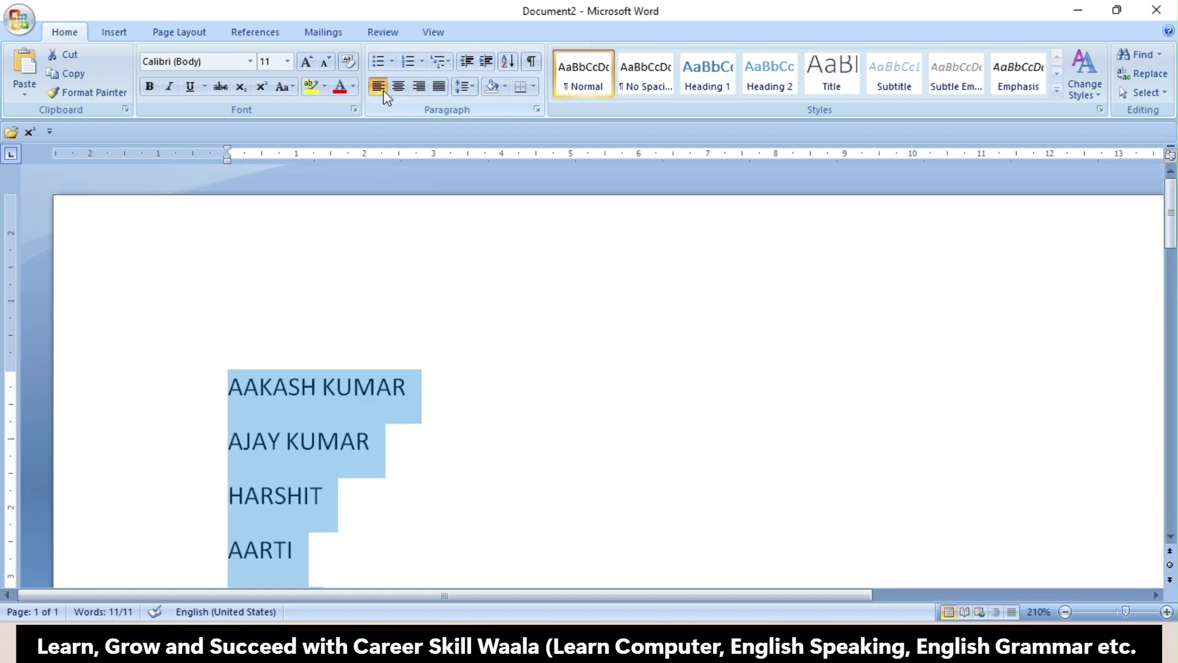
Try centre and right alignment on the first name in the list and return it to left alignment
click(447, 366)
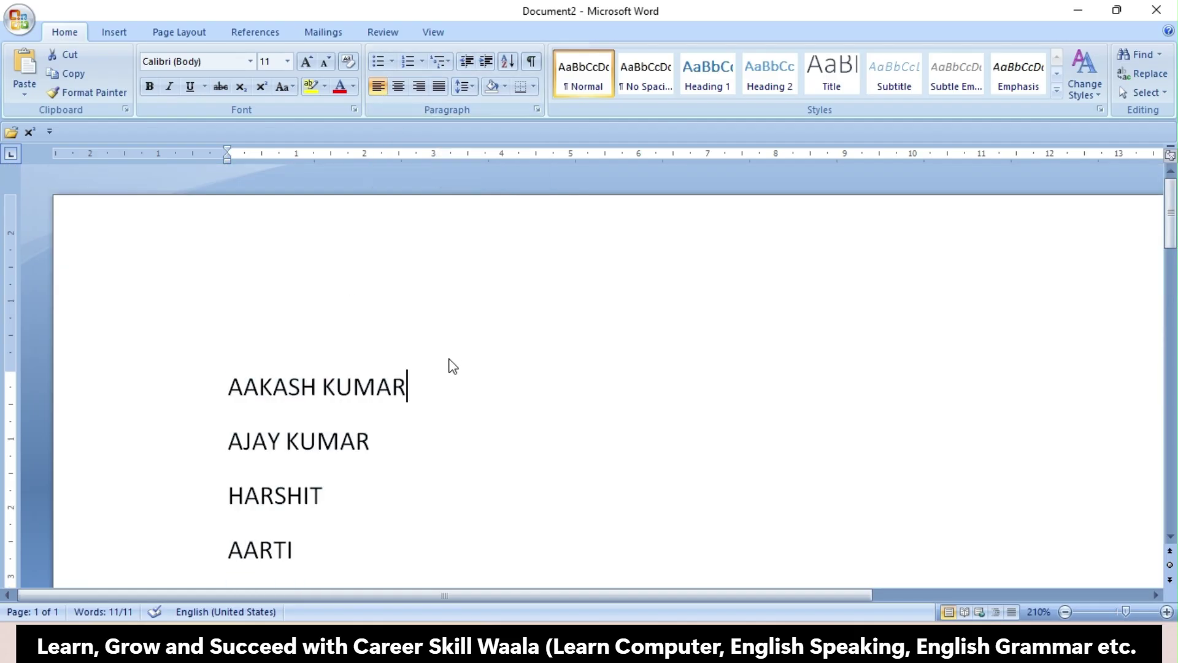
drag(227, 393, 415, 392)
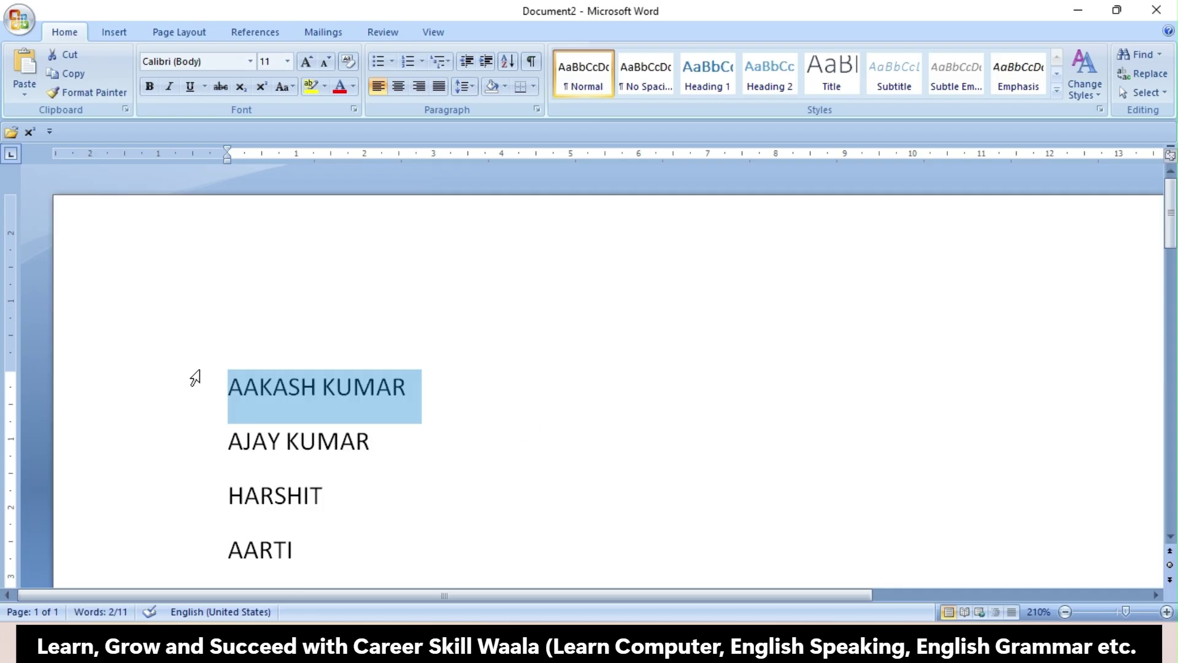
ctrl+scroll(275, 364, down, 5)
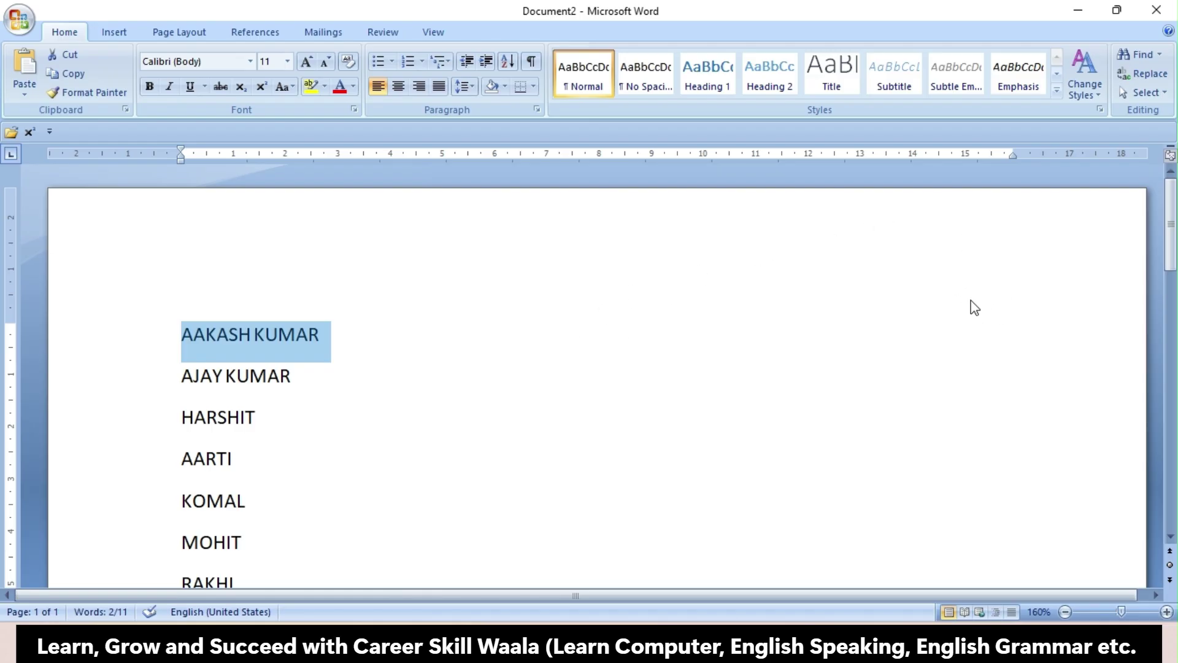
click(399, 88)
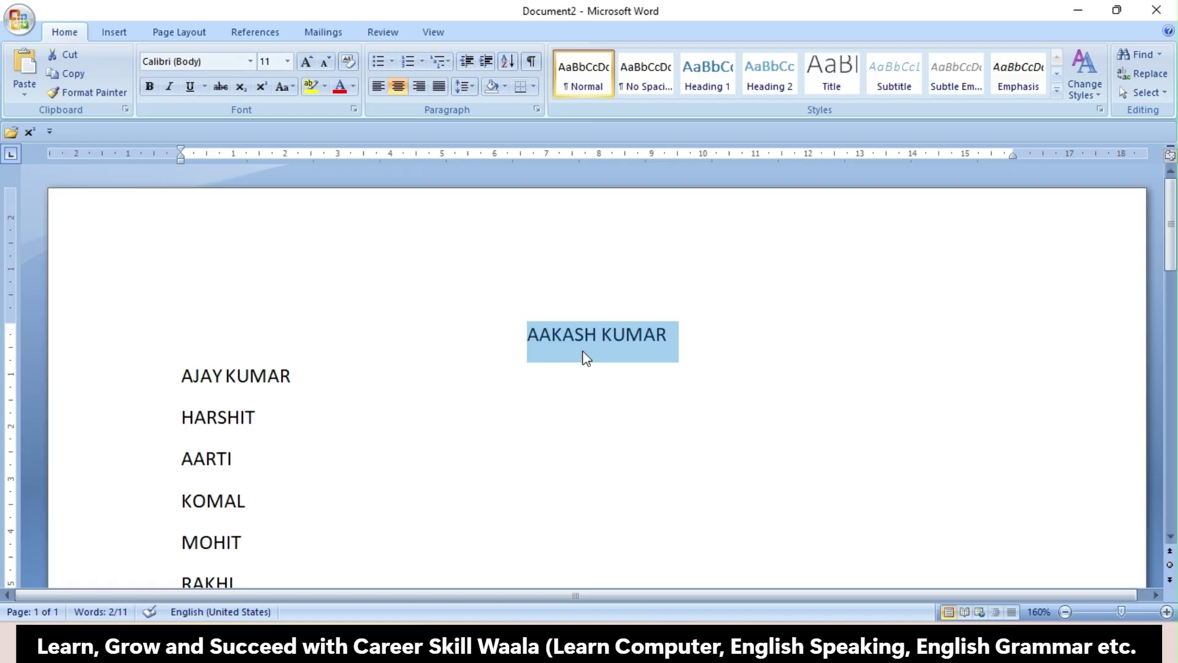
click(420, 89)
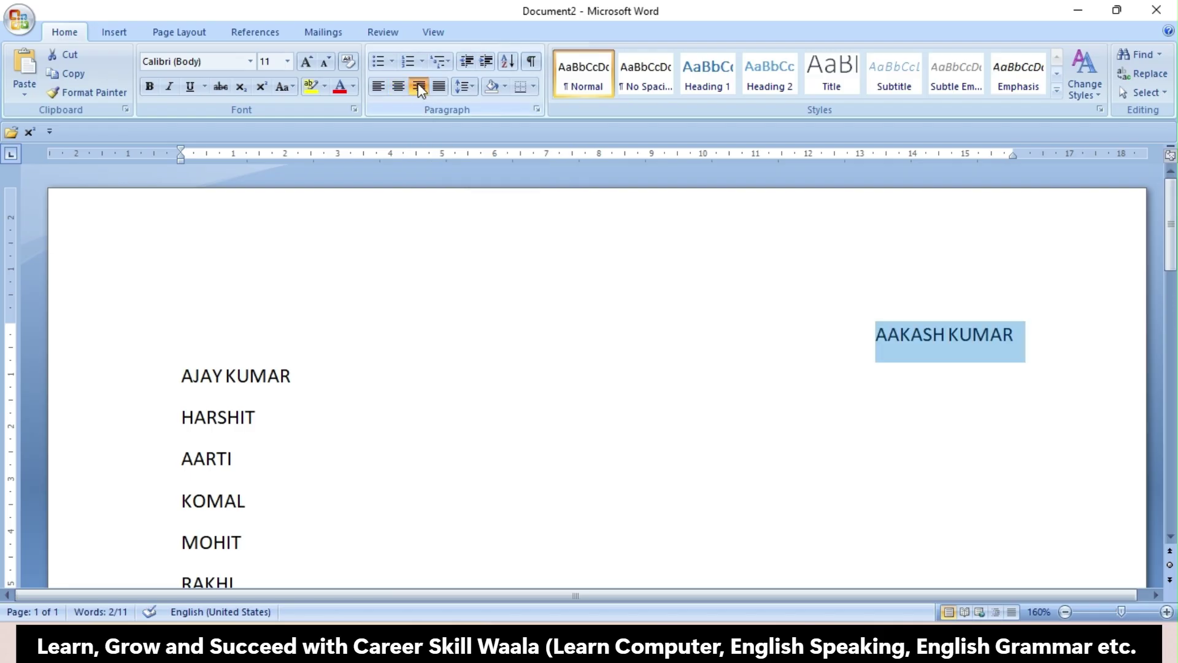
click(378, 89)
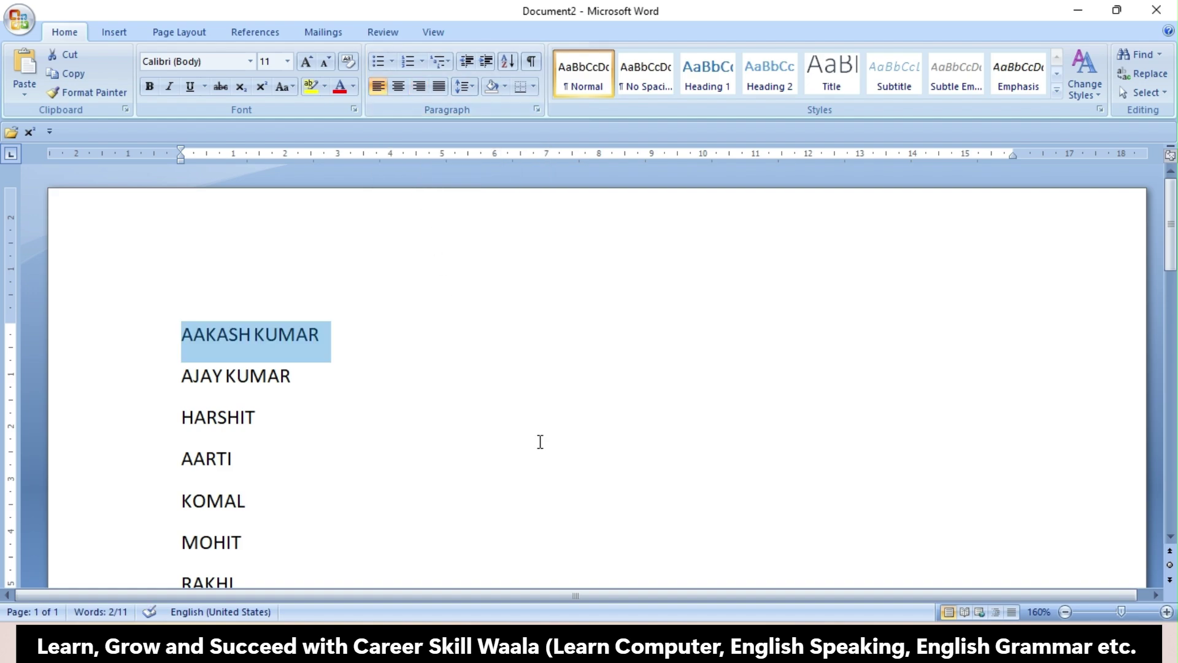
Replace the entire document content with the title "CAREER SKILL WAALA"
key(ctrl+a)
key(Delete)
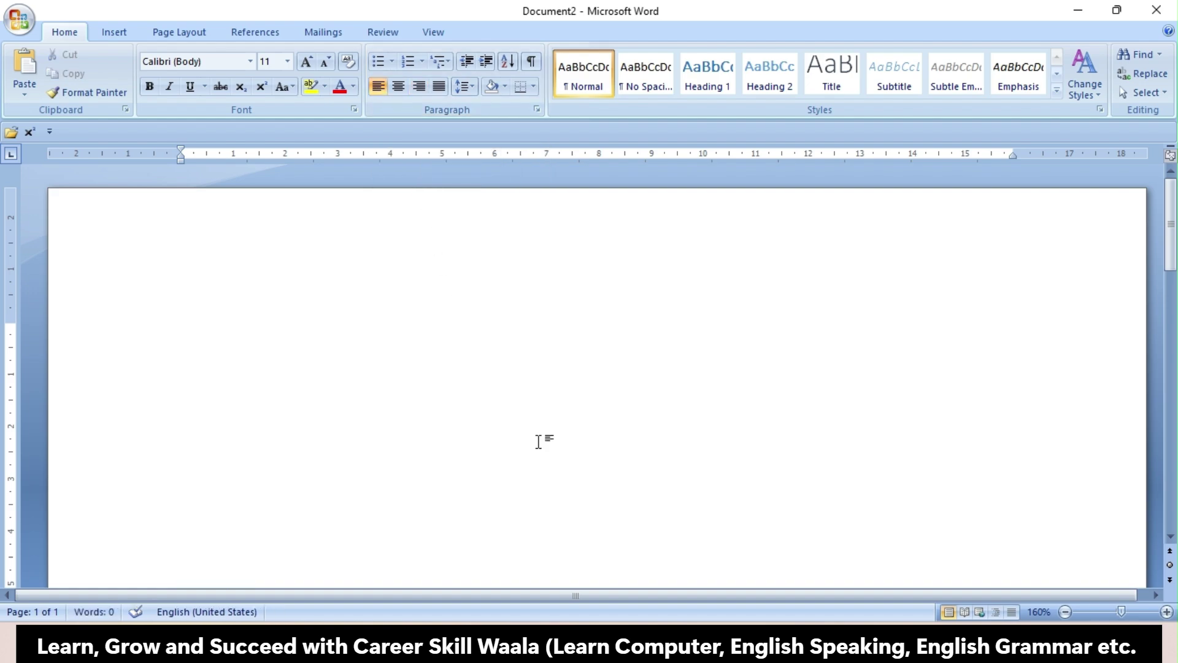
text(CAREER)
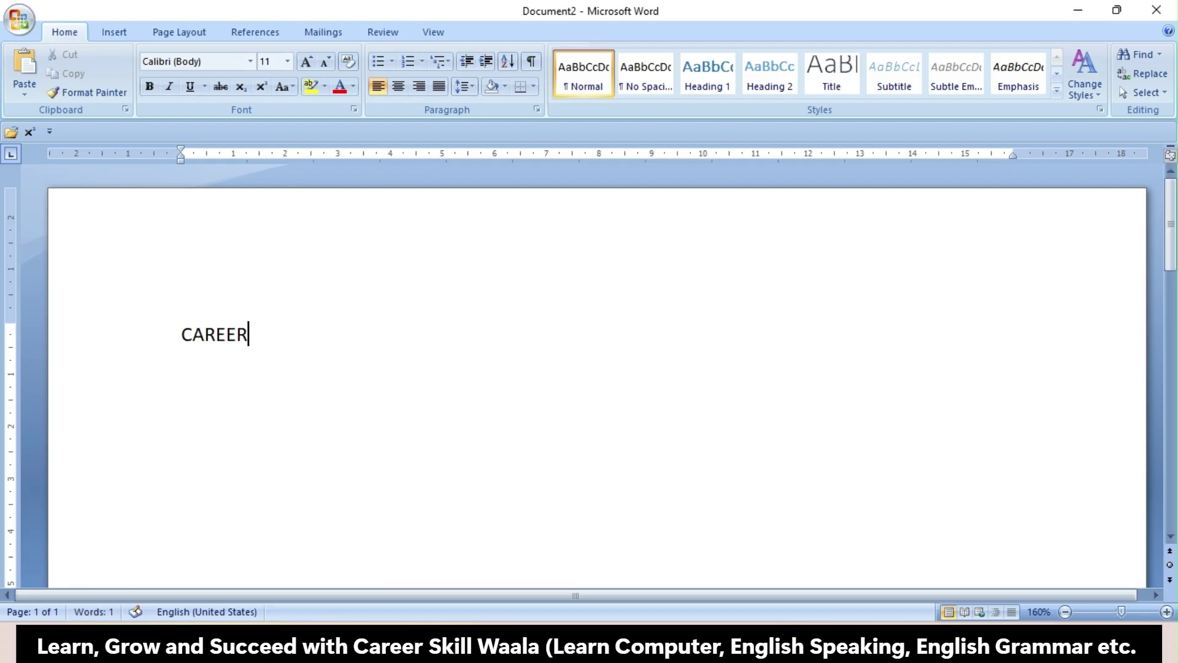
text( SKILL W)
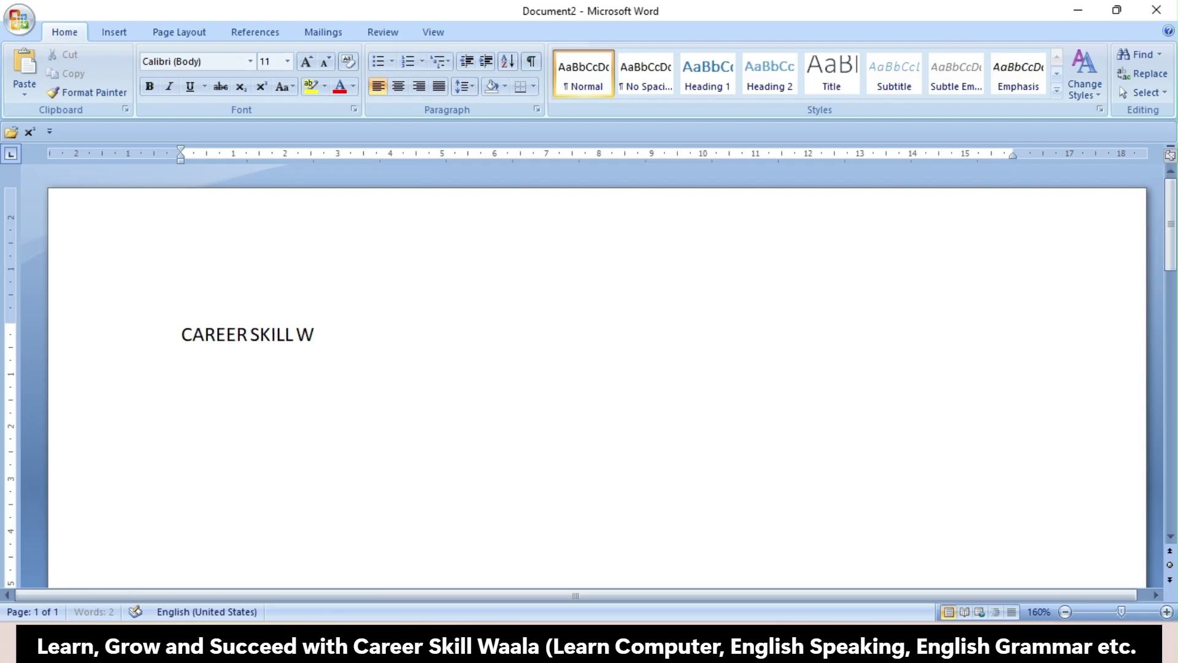
text(AALA)
Generate sample paragraphs below the title with the =RAND() function
key(Return)
text(=RAND)
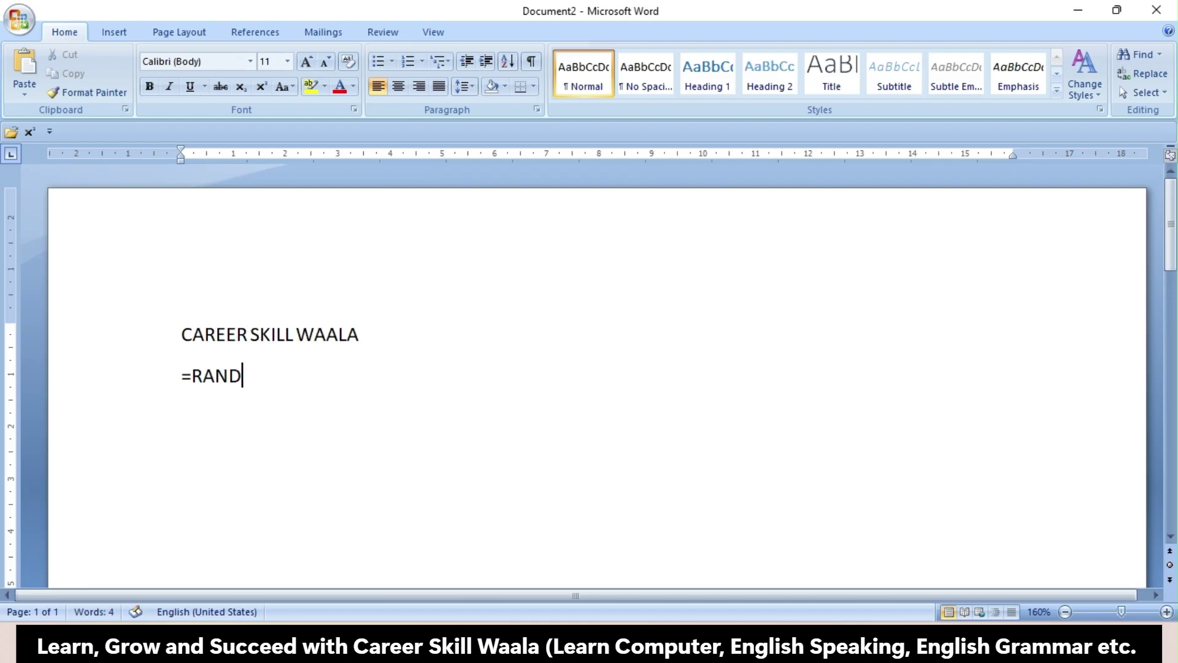
text(())
key(Return)
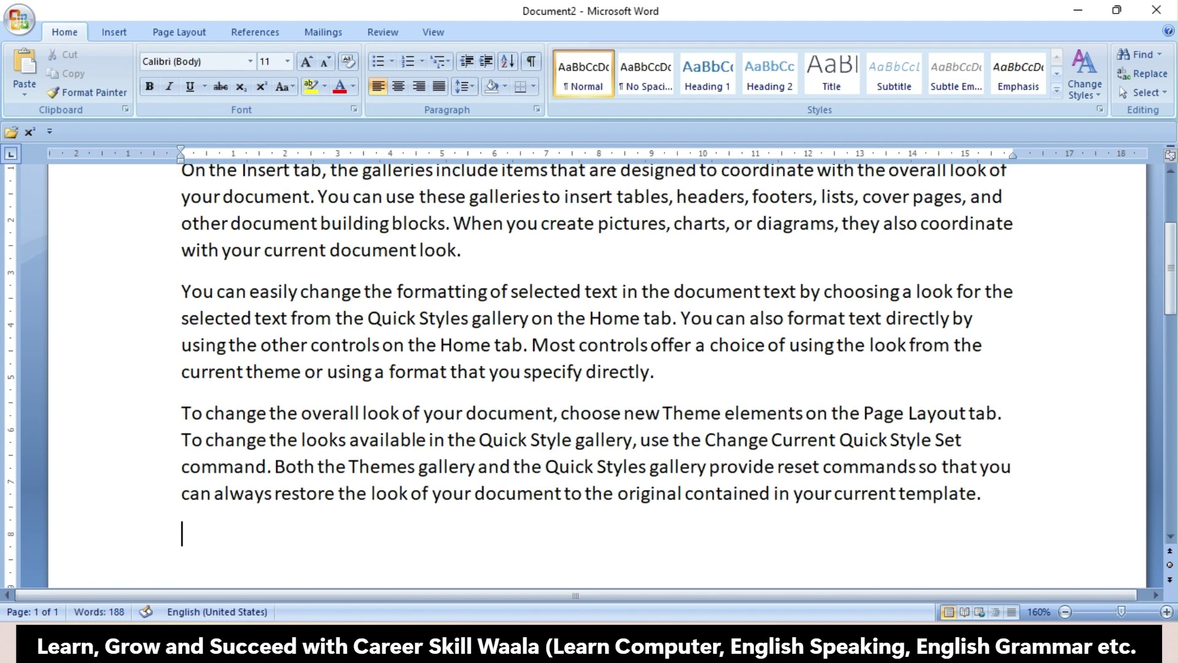
scroll(724, 318, up, 3)
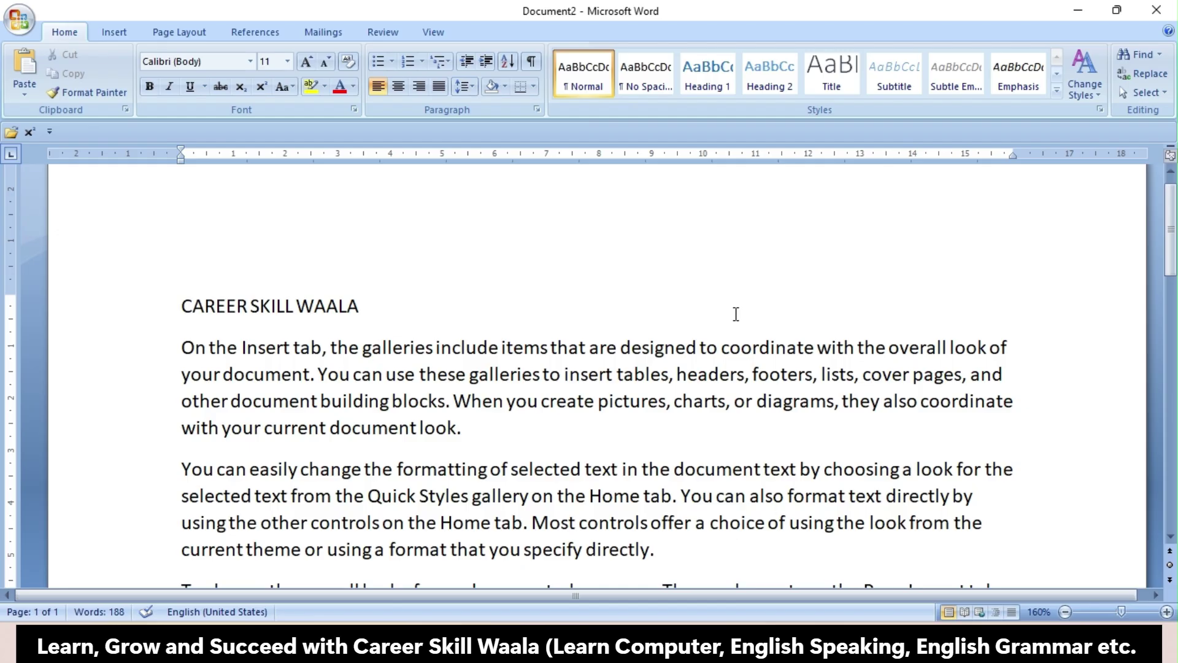
Format the "CAREER SKILL WAALA" title in the Algerian font at size 18
click(132, 321)
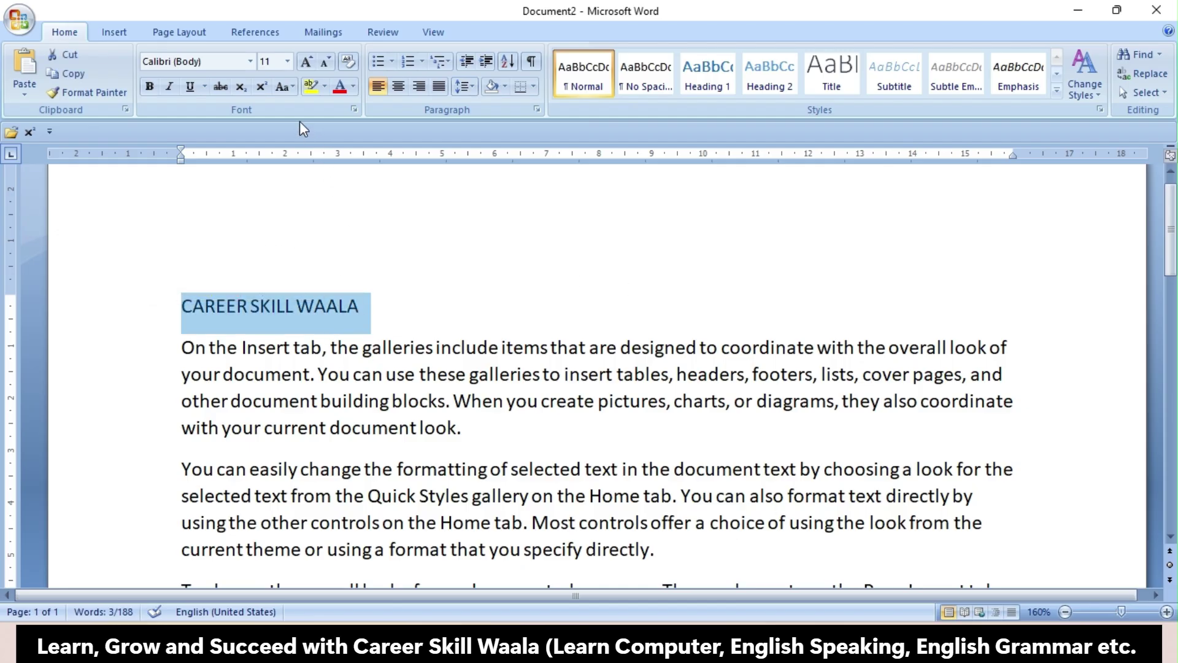
click(252, 64)
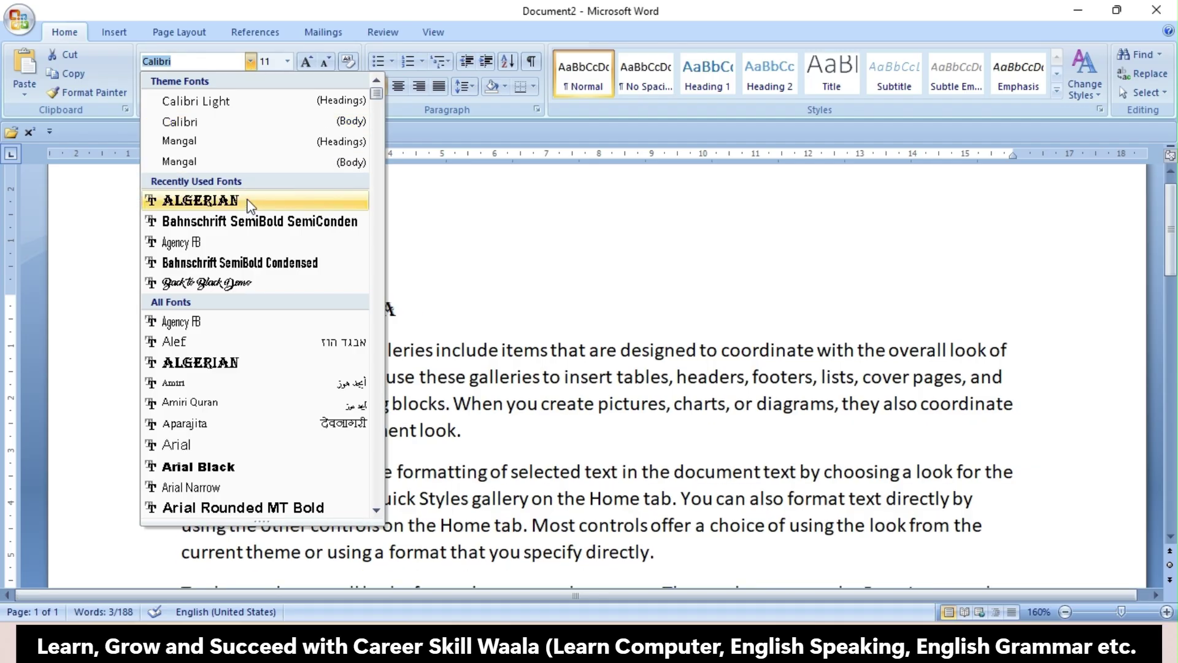
click(249, 206)
click(307, 64)
click(307, 64)
click(307, 64)
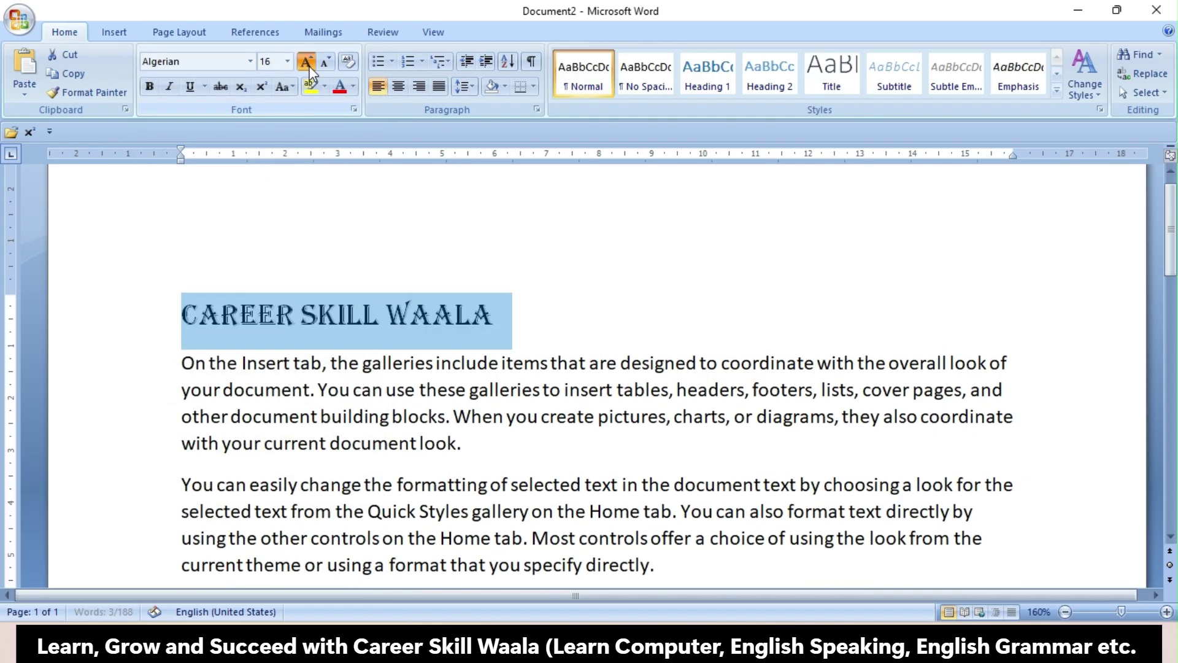
click(307, 64)
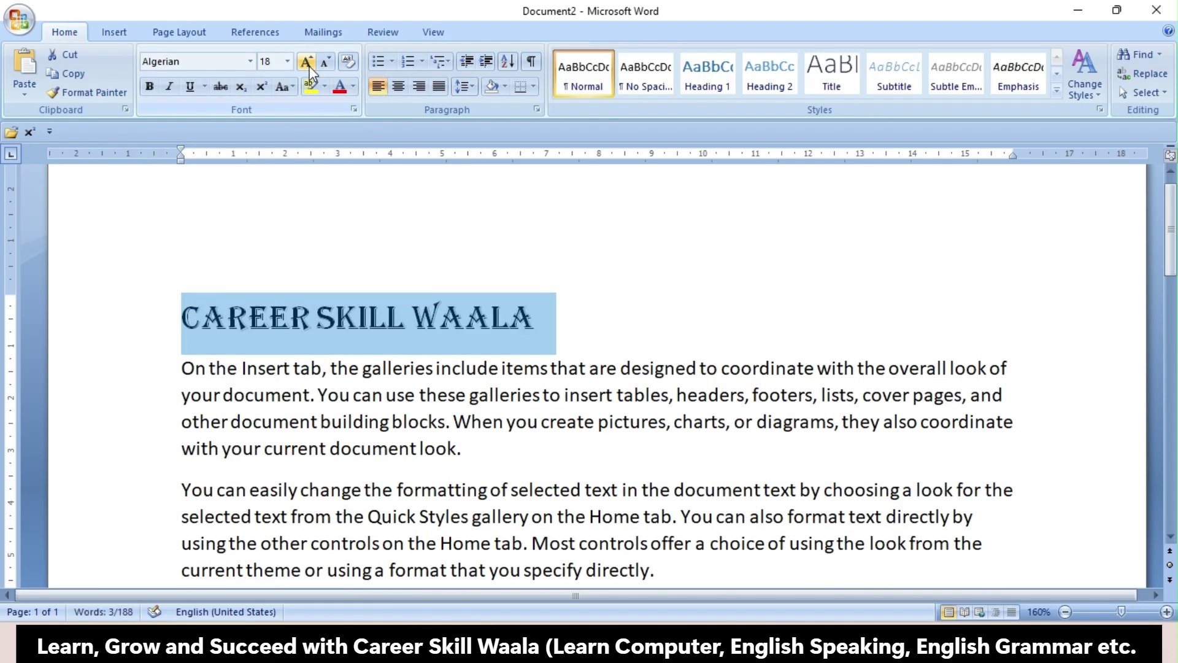
Colour the title text standard red and give it a double underline
click(354, 87)
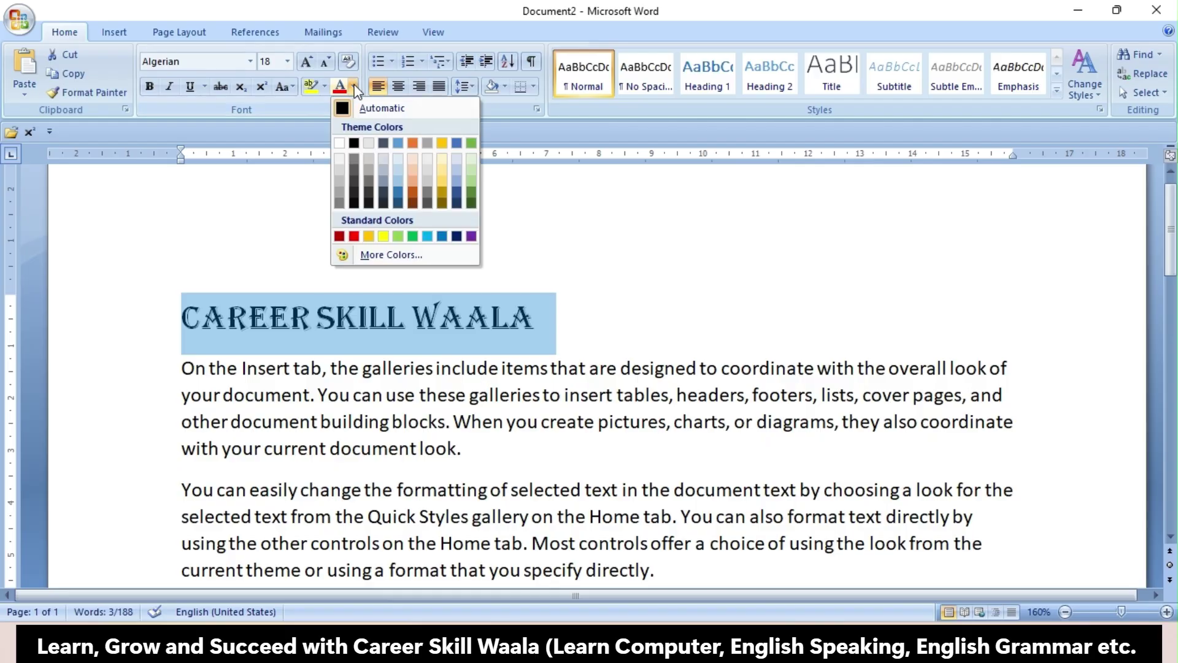
click(357, 238)
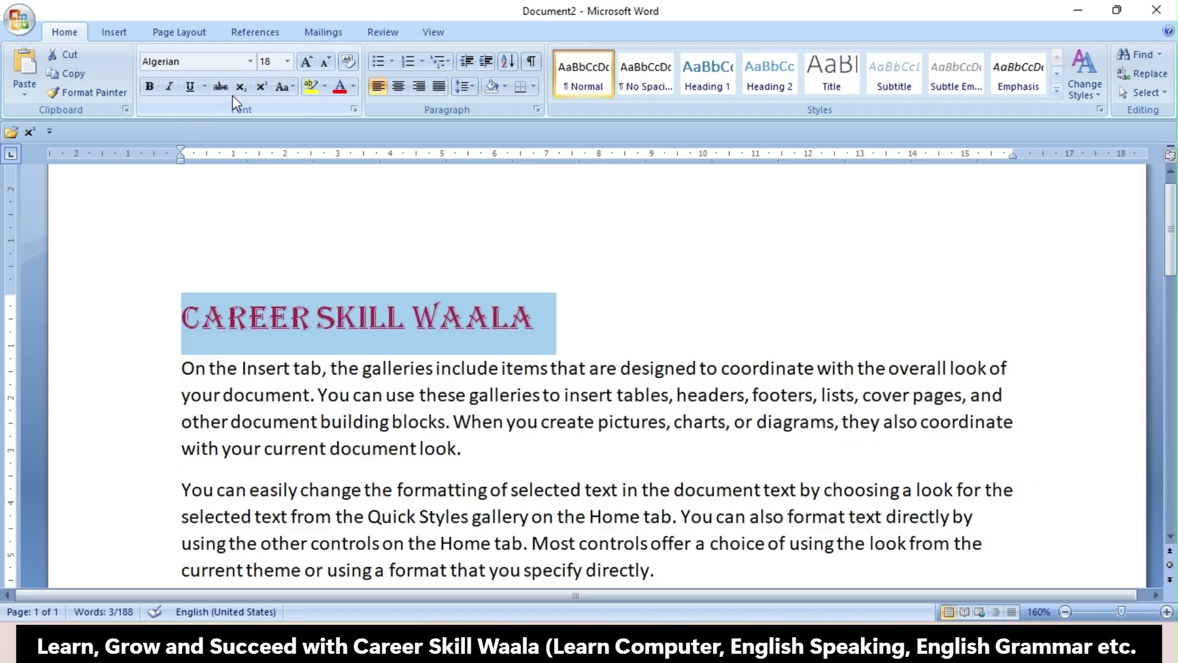
click(203, 87)
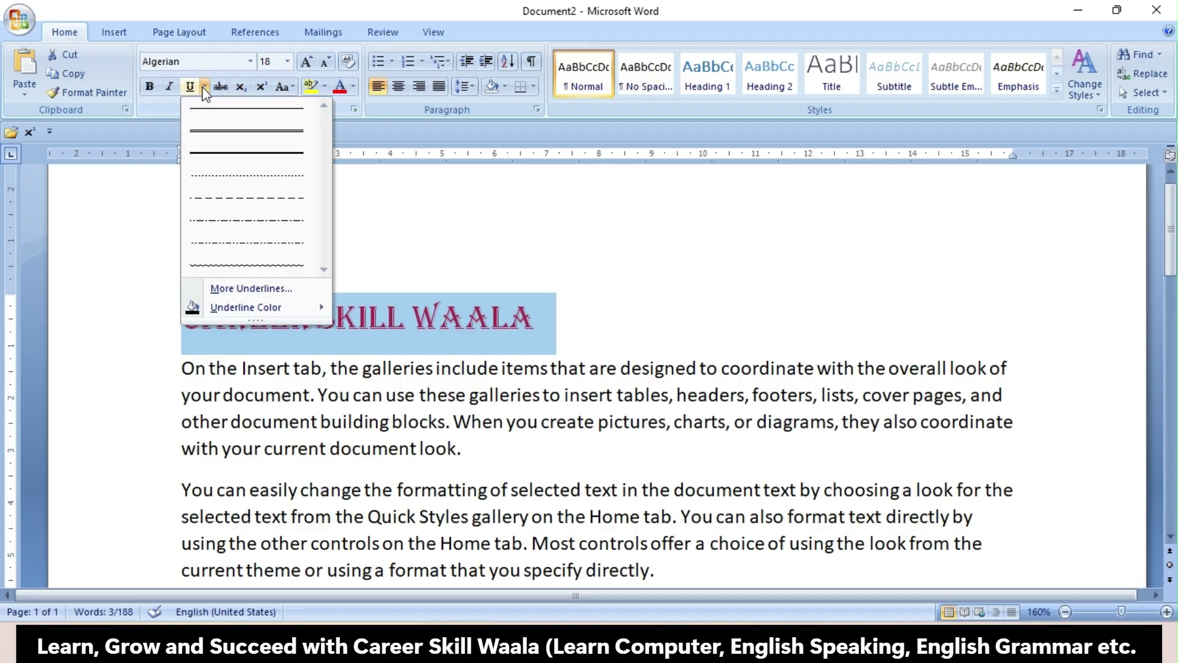
click(226, 130)
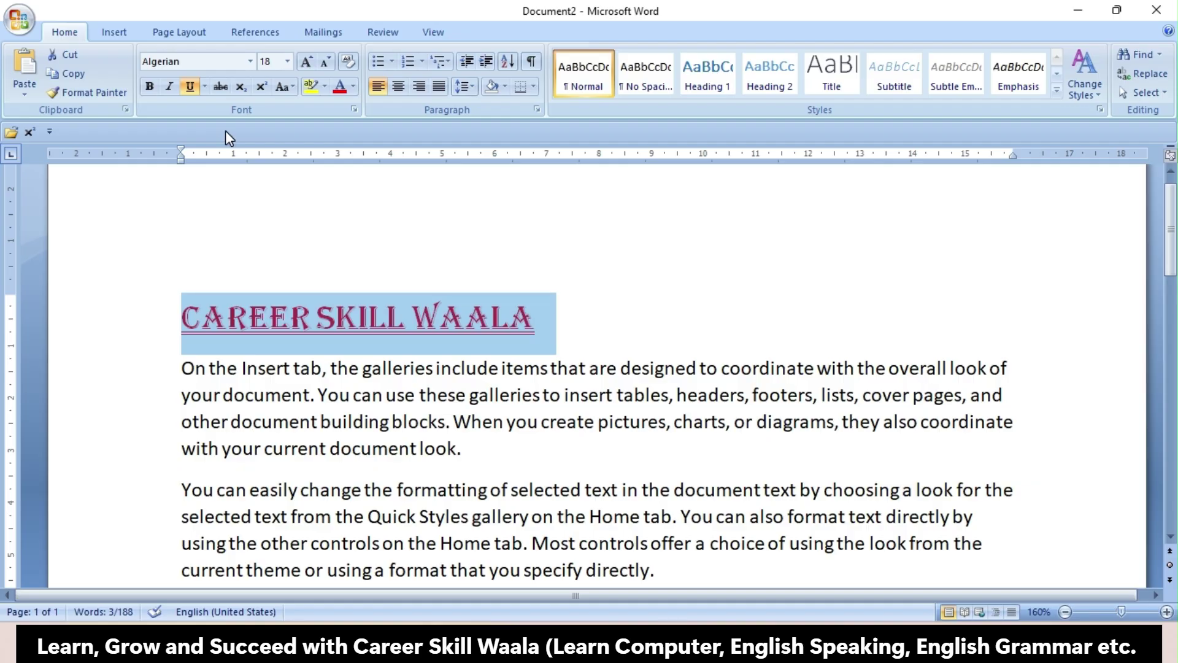
Try centre, right and left alignment on the title and finish with it centred
click(400, 89)
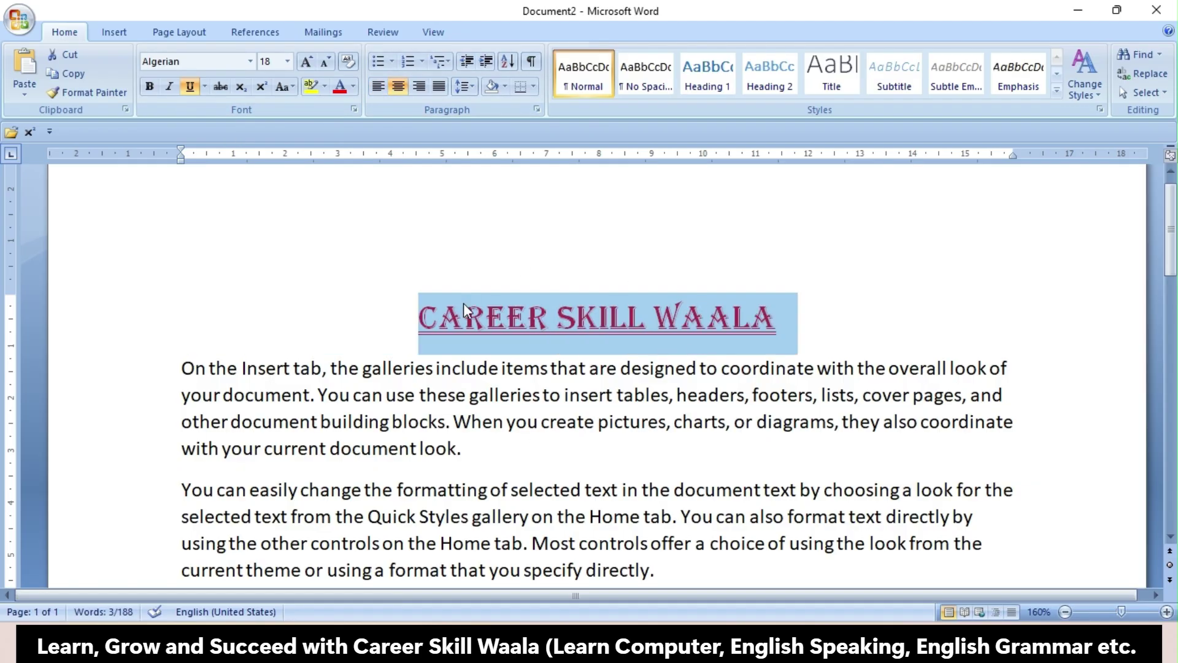
click(420, 89)
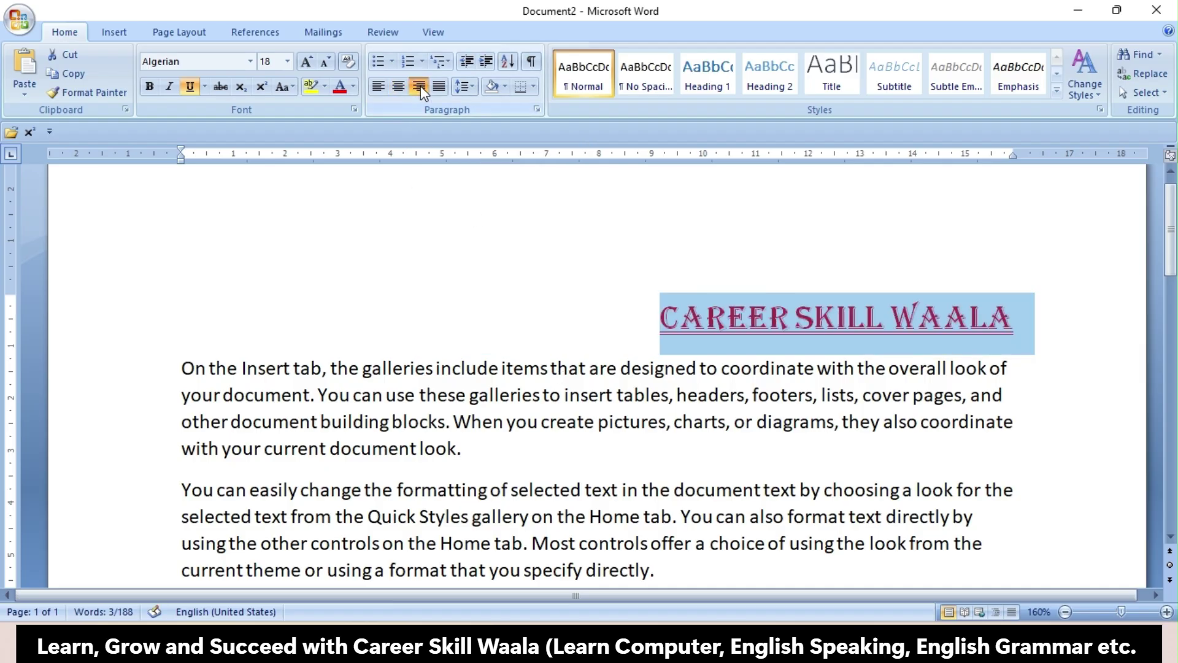
click(379, 87)
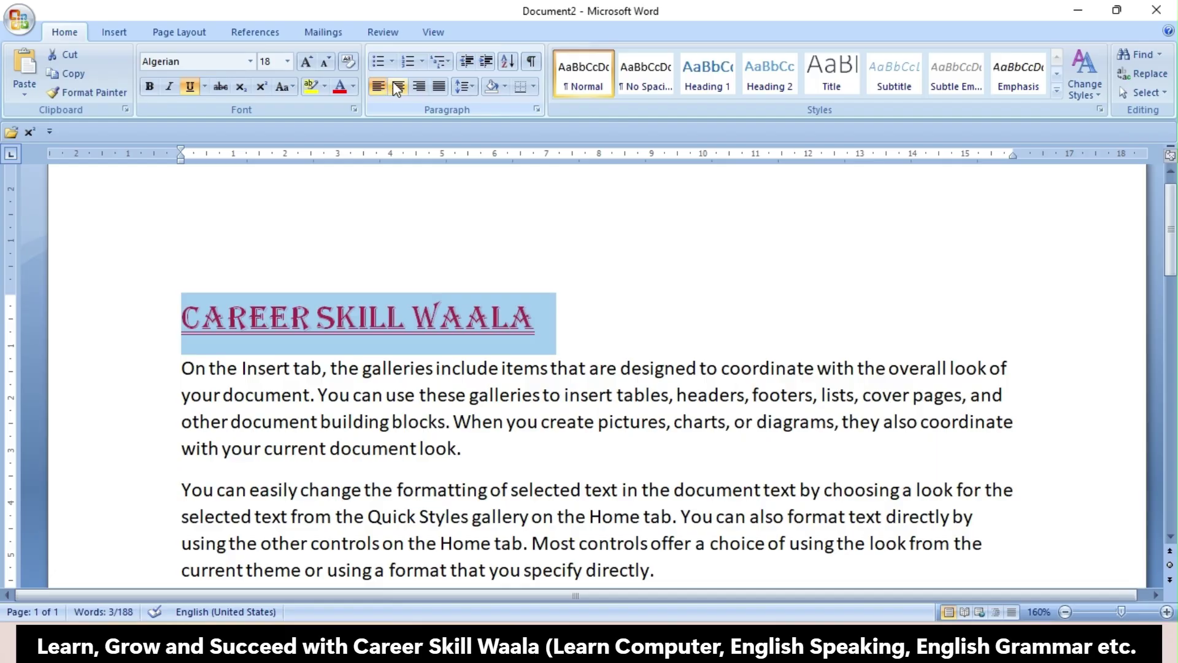
click(400, 88)
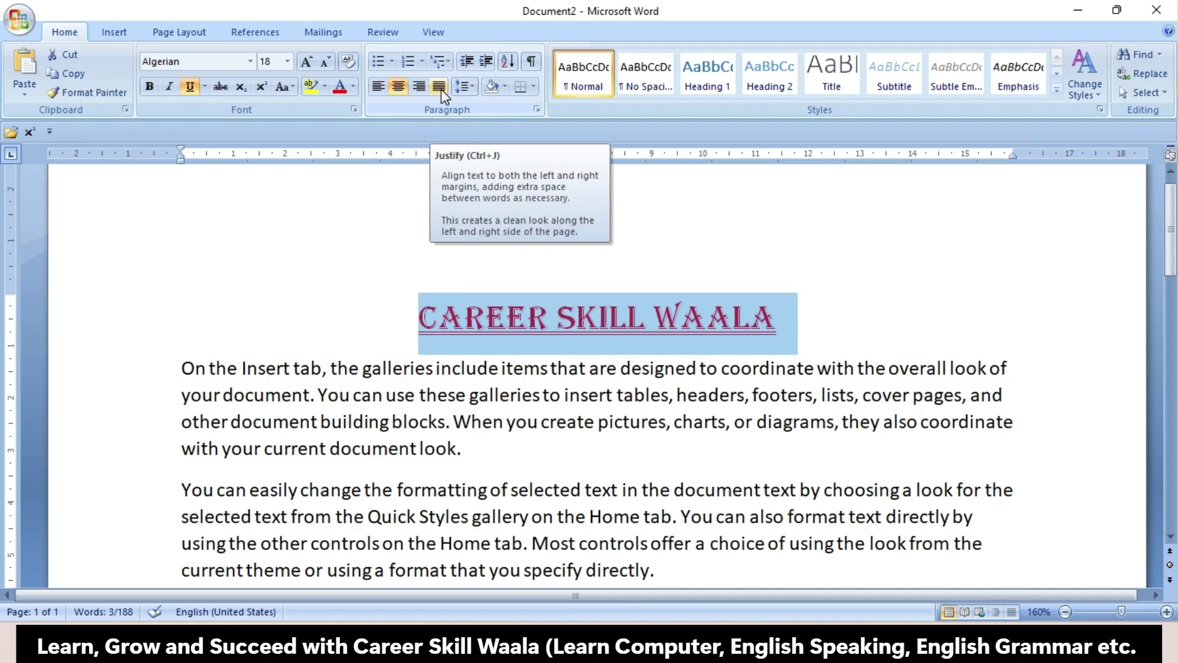
Select the three sample paragraphs below the title and justify them
click(463, 344)
scroll(465, 344, down, 5)
click(180, 192)
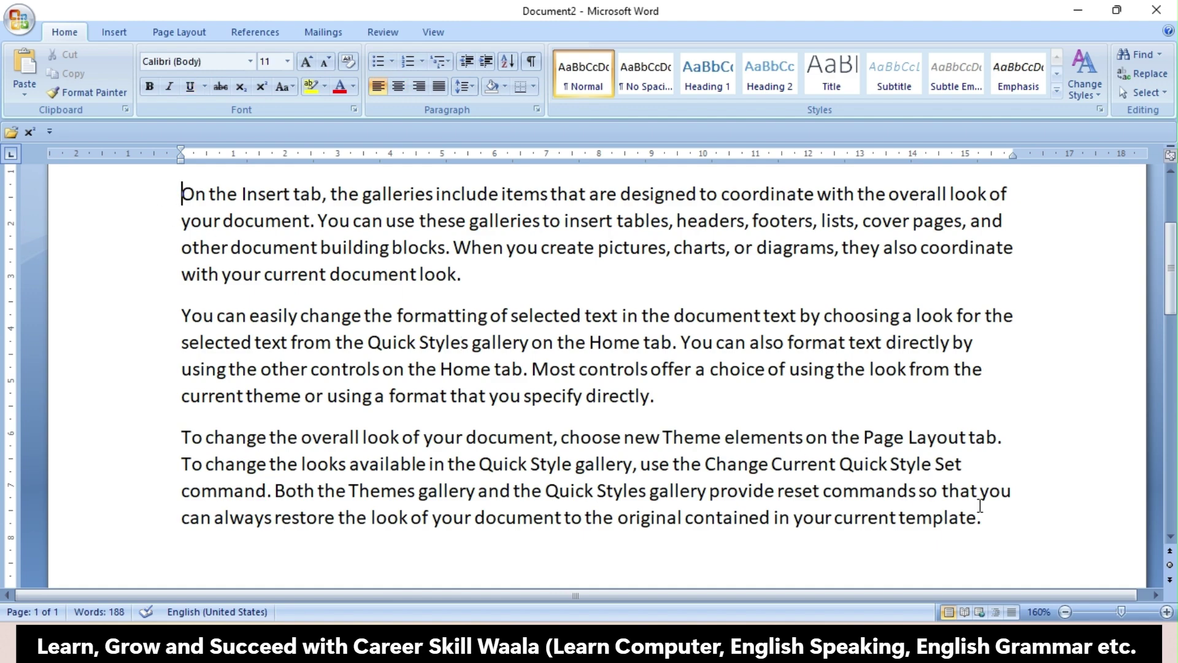
shift+click(994, 519)
scroll(994, 520, up, 1)
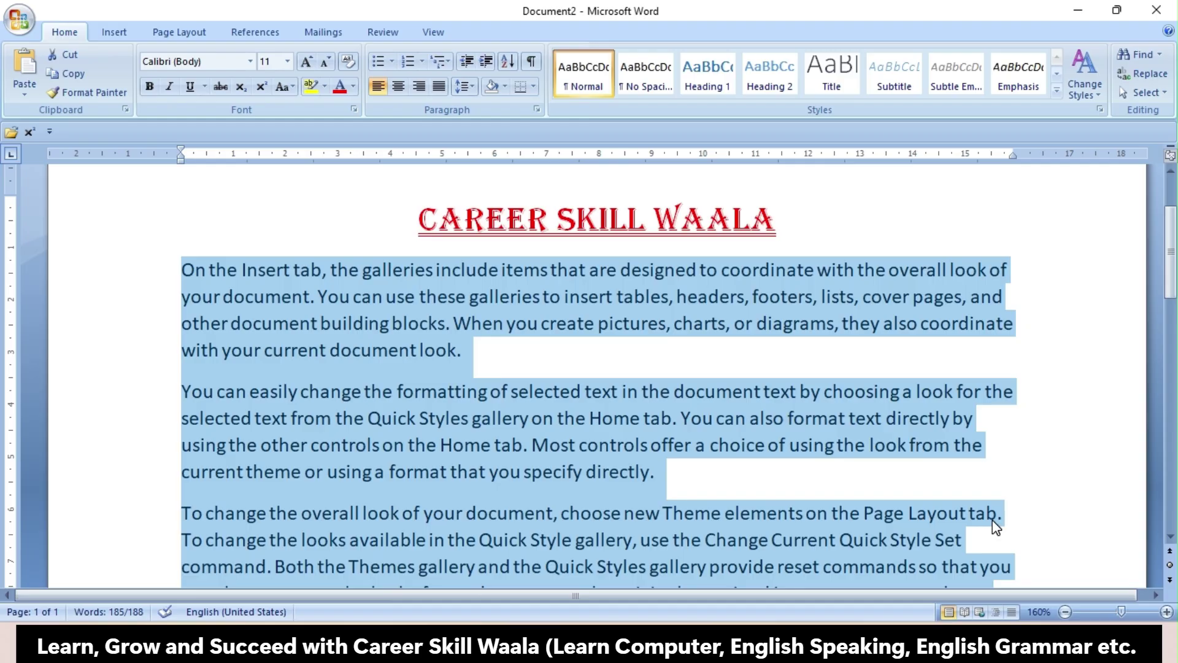
scroll(992, 520, down, 2)
scroll(992, 520, up, 1)
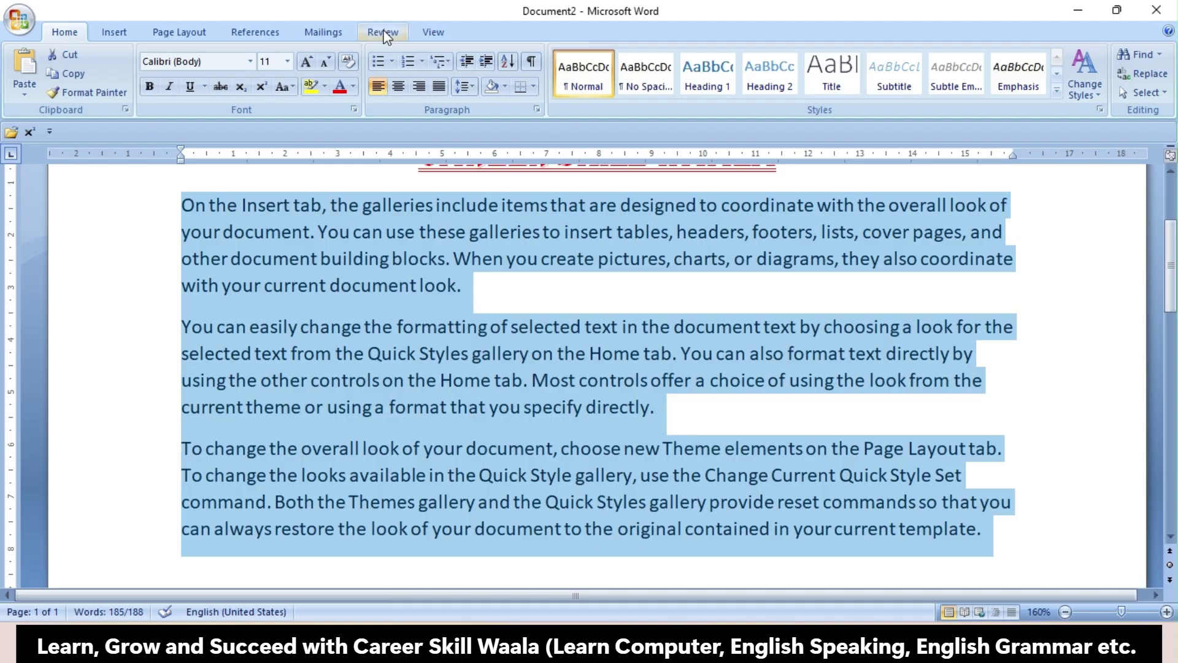
click(442, 87)
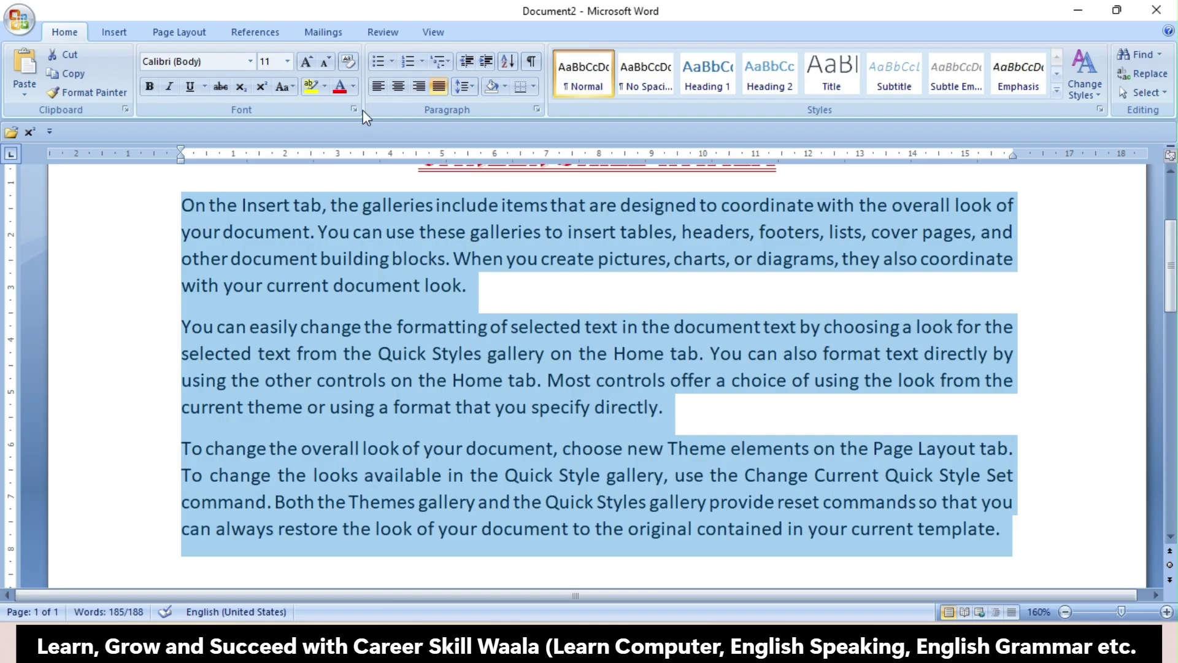
Try left, centre and right alignment on the three paragraphs and finish with them justified
click(375, 86)
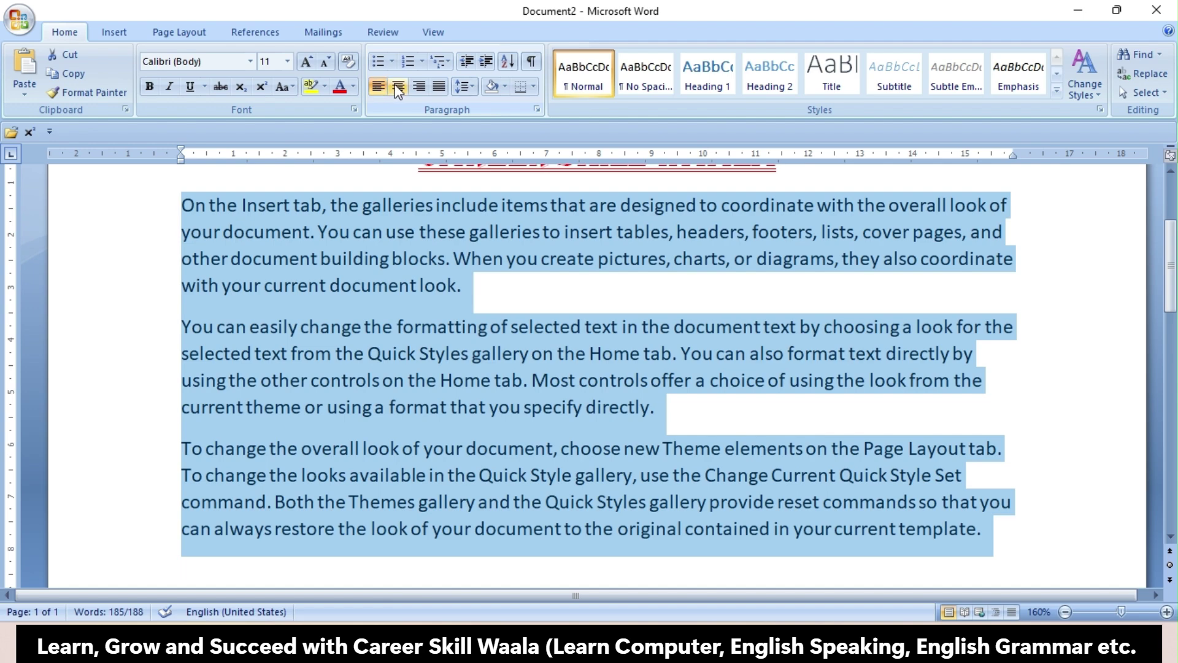
click(399, 87)
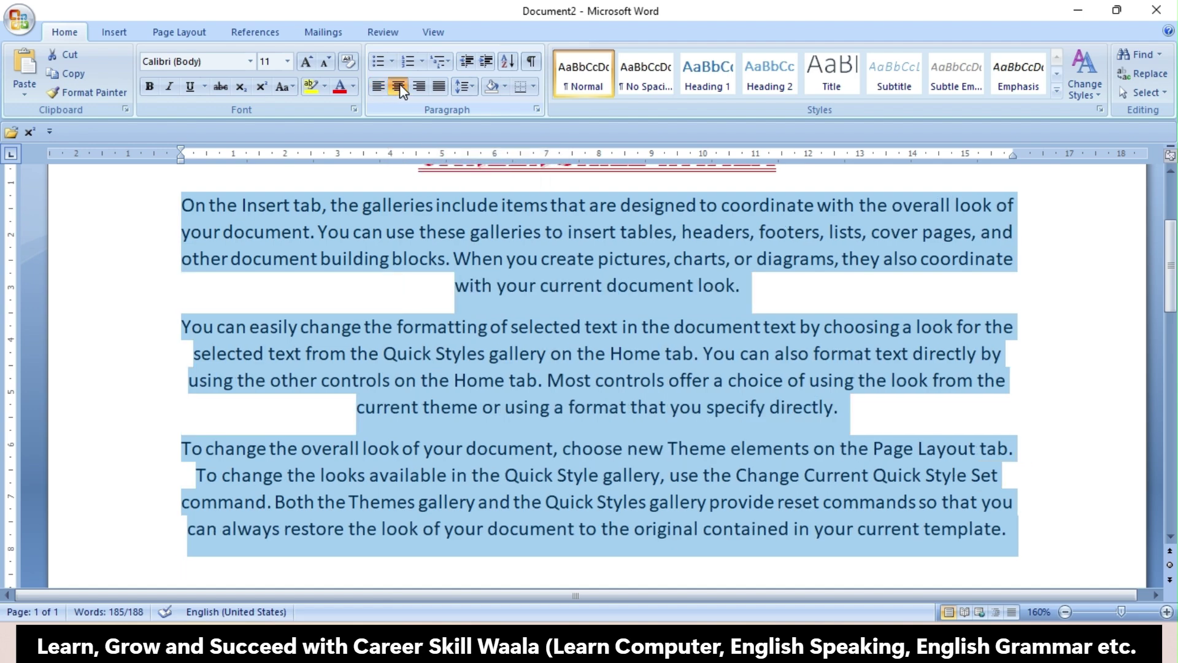
click(419, 88)
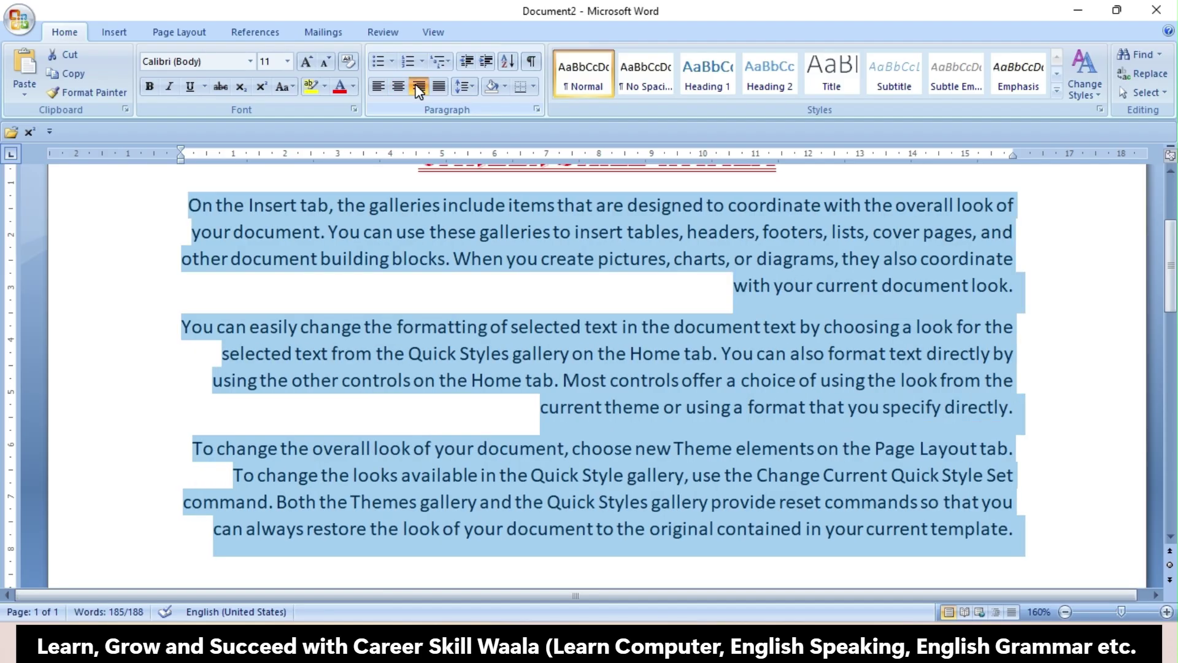
click(378, 87)
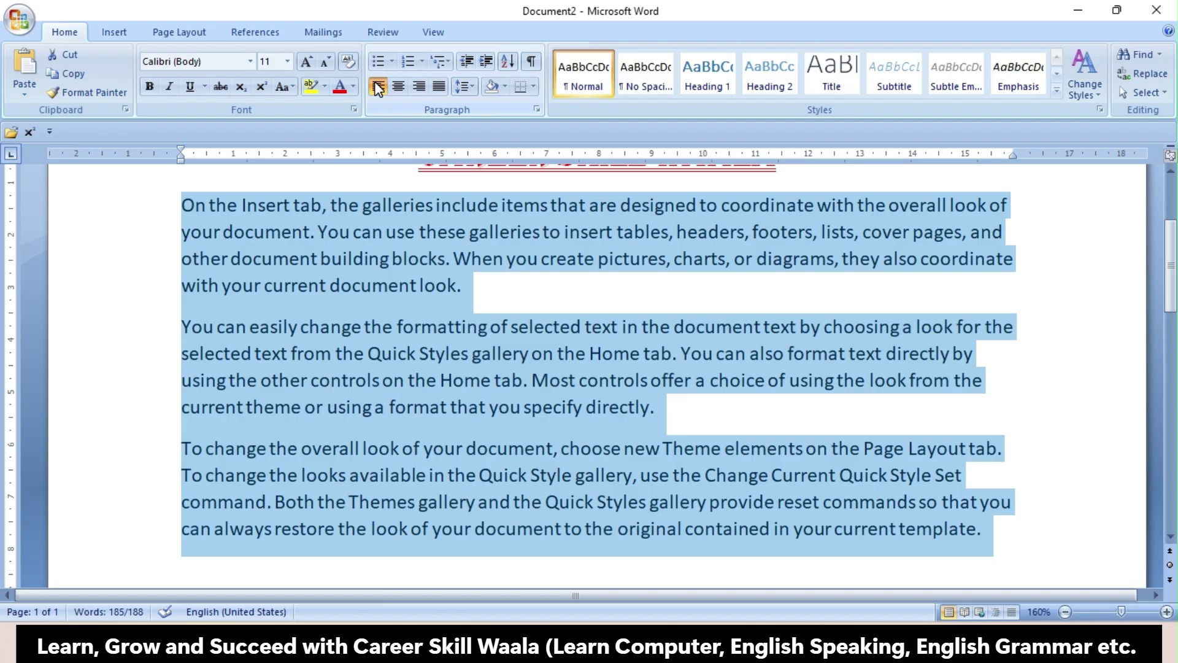
click(439, 91)
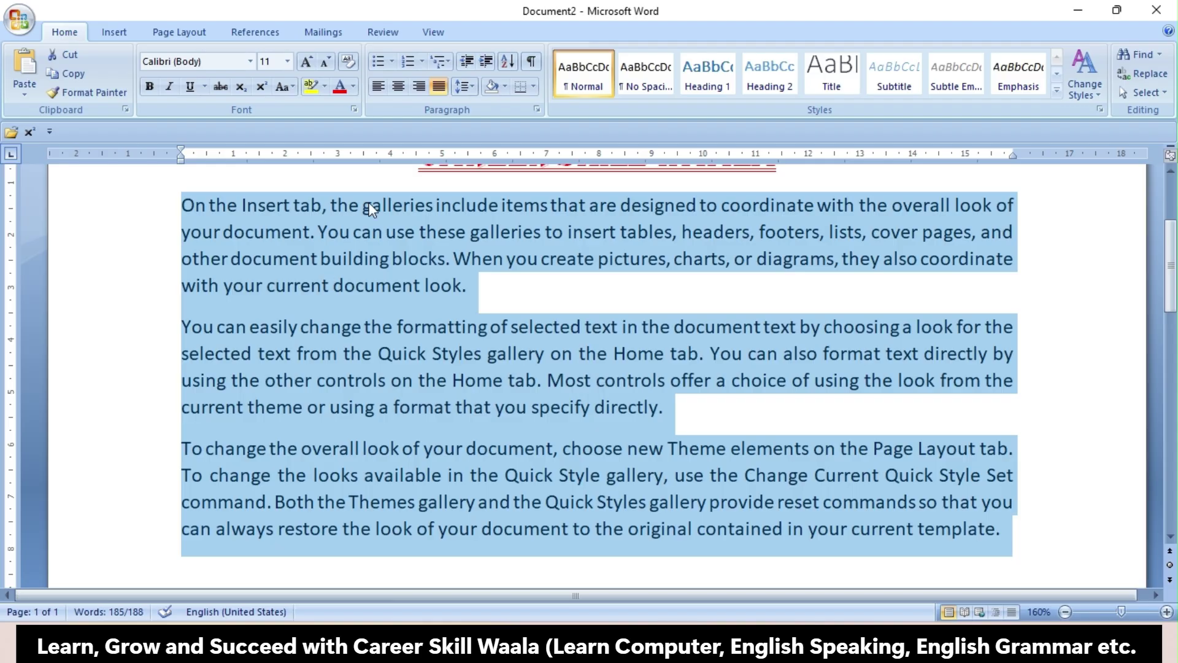
Set the three paragraphs' line spacing to 1.0, and try removing and re-adding the space after each paragraph
click(474, 86)
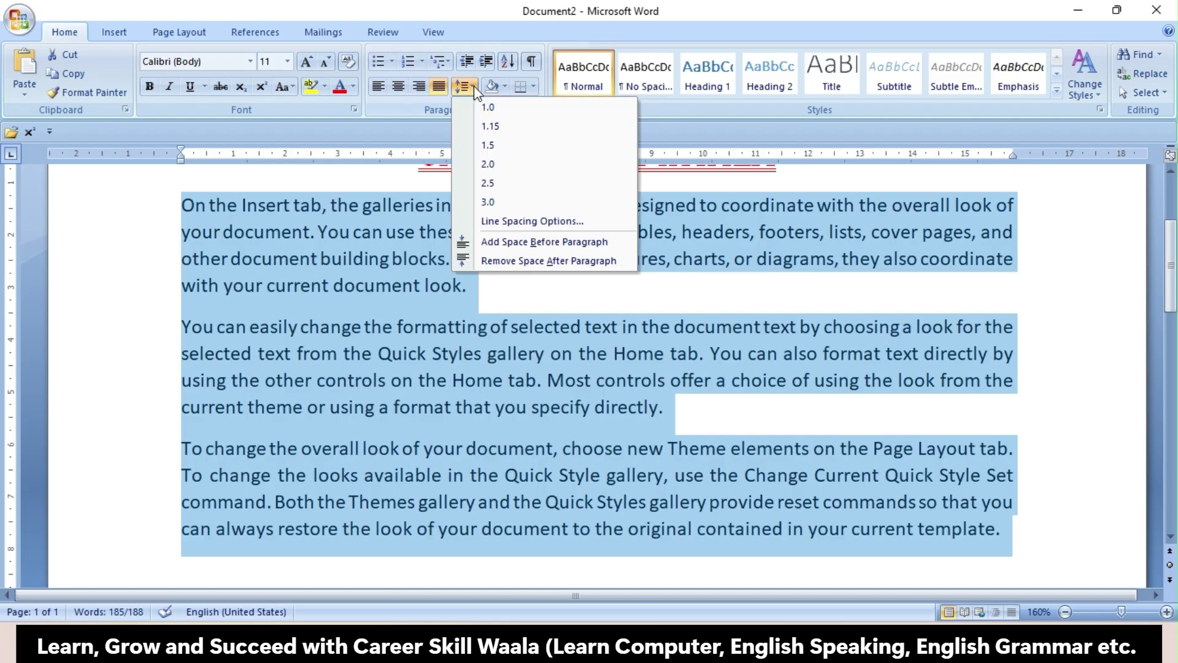
click(504, 110)
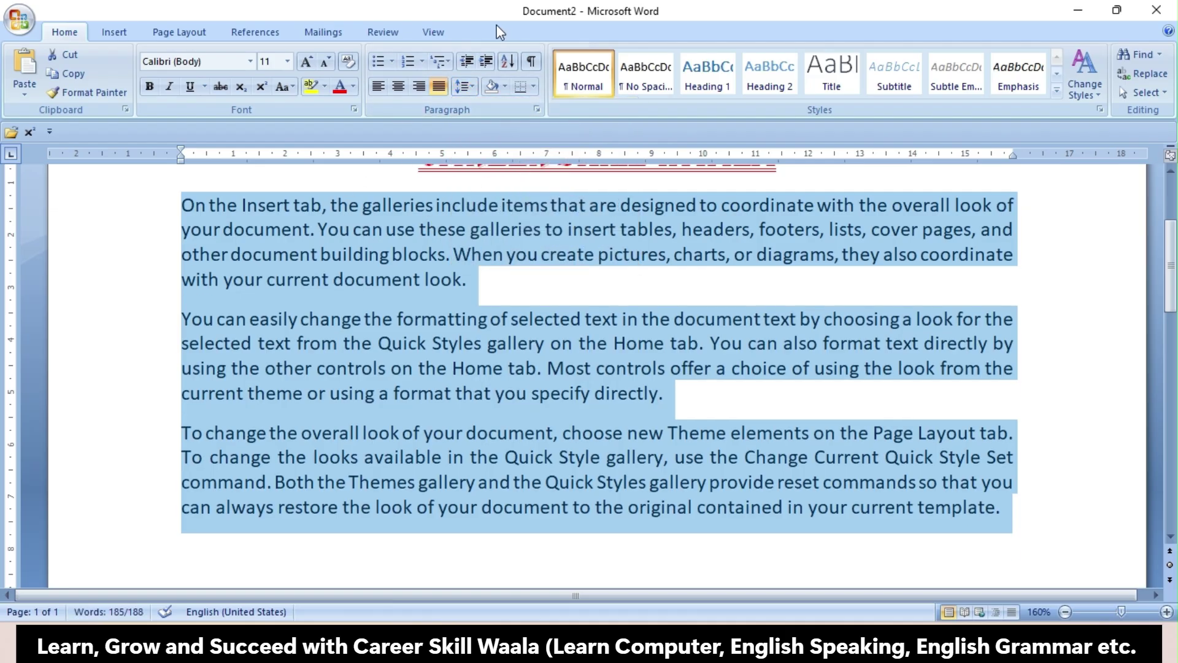
click(466, 85)
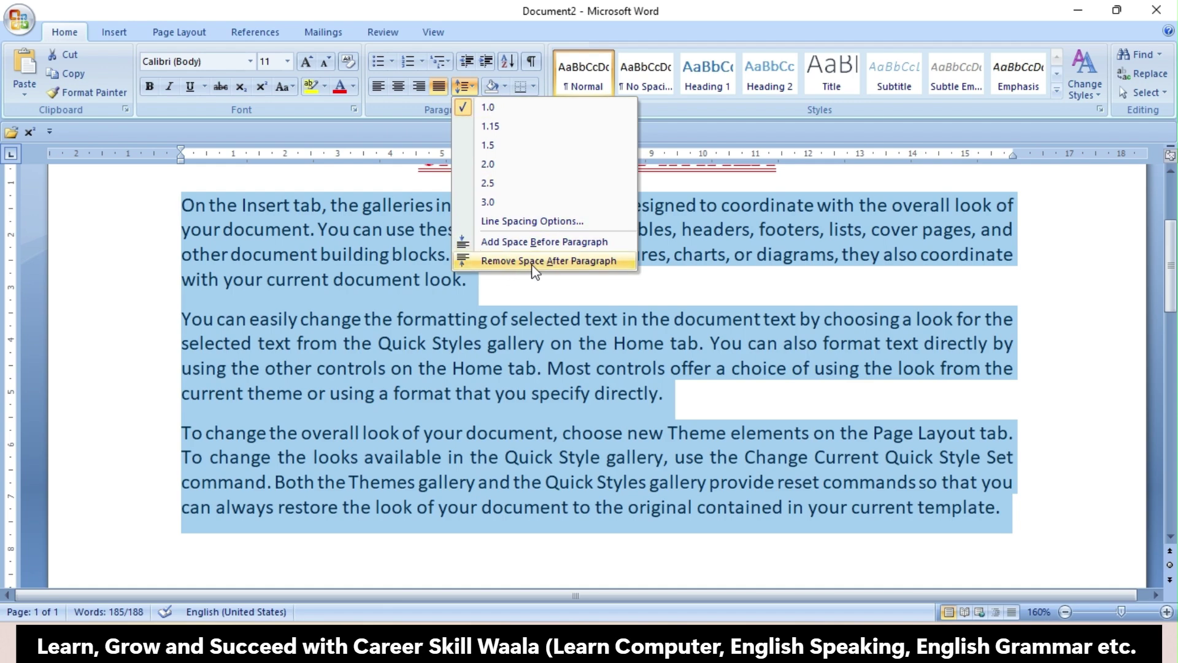
click(551, 262)
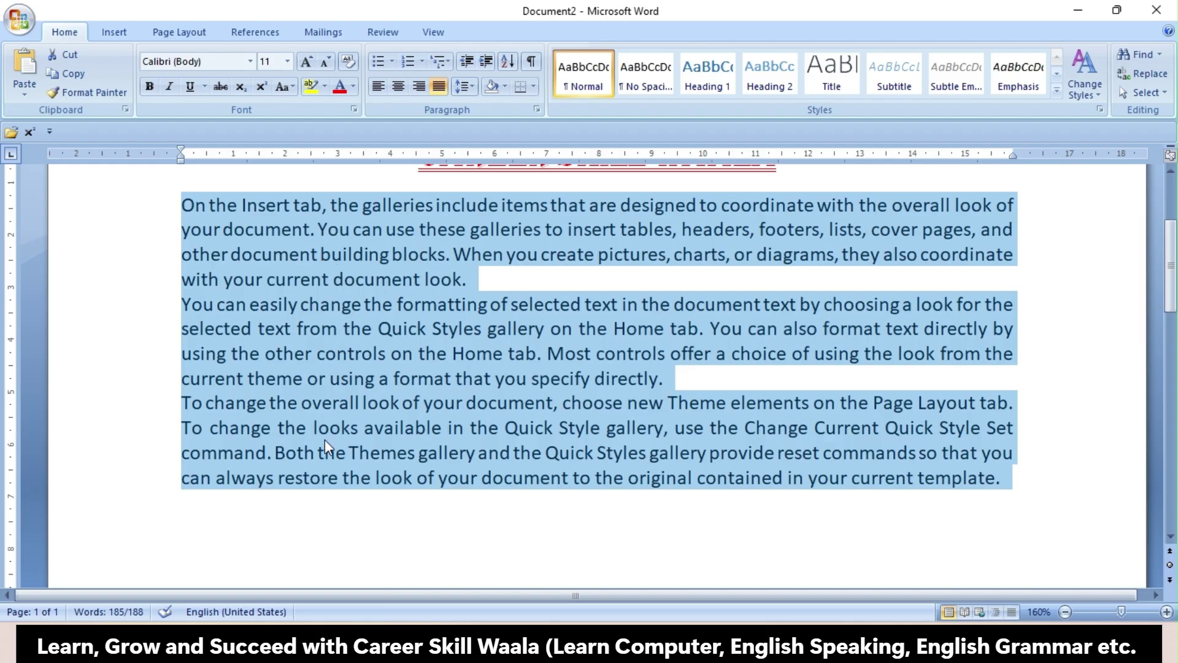
click(464, 86)
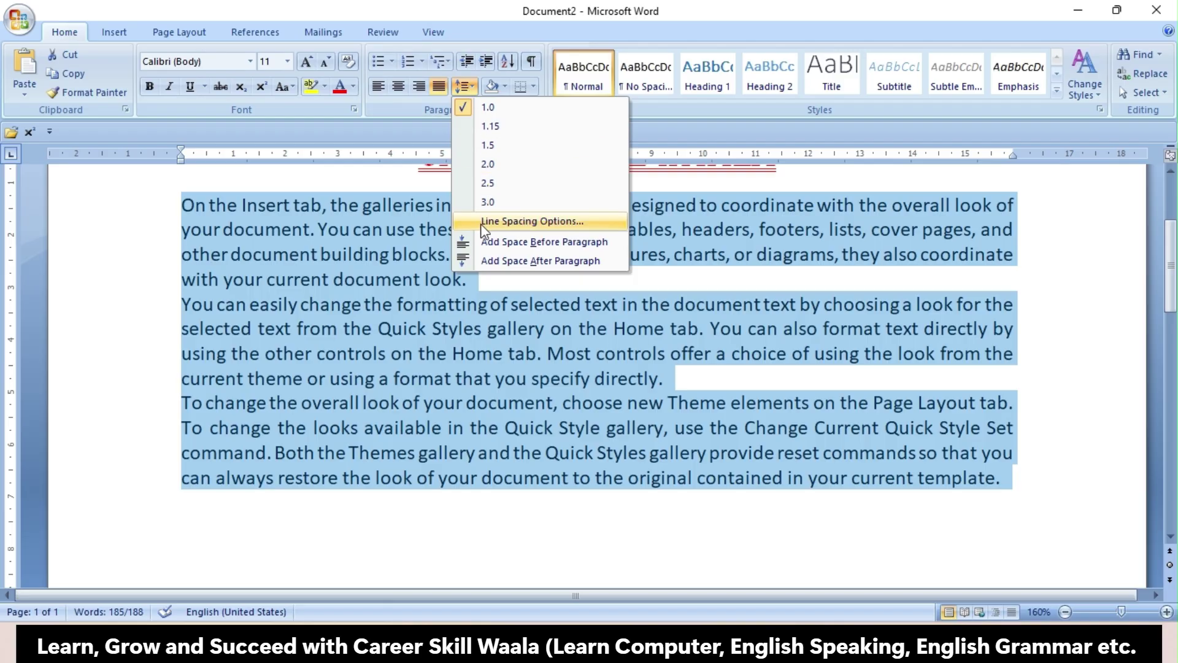
click(503, 262)
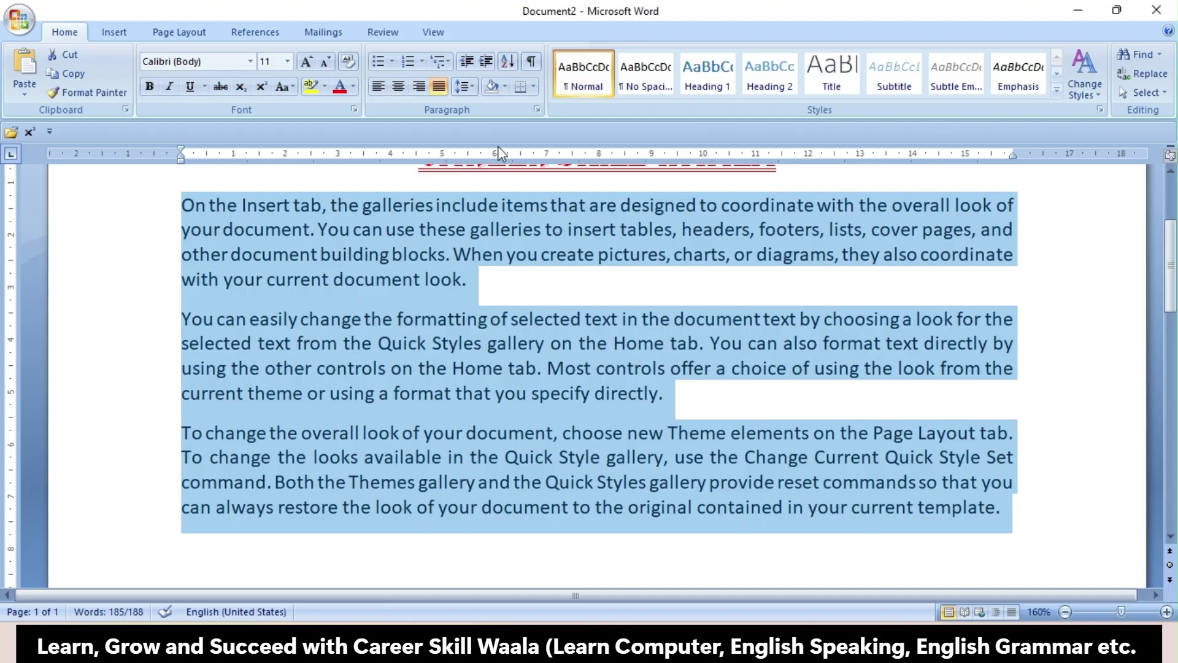
Try line spacings of 1.5, 2.5 and 3.0 on the three paragraphs and finish with 1.15
click(472, 86)
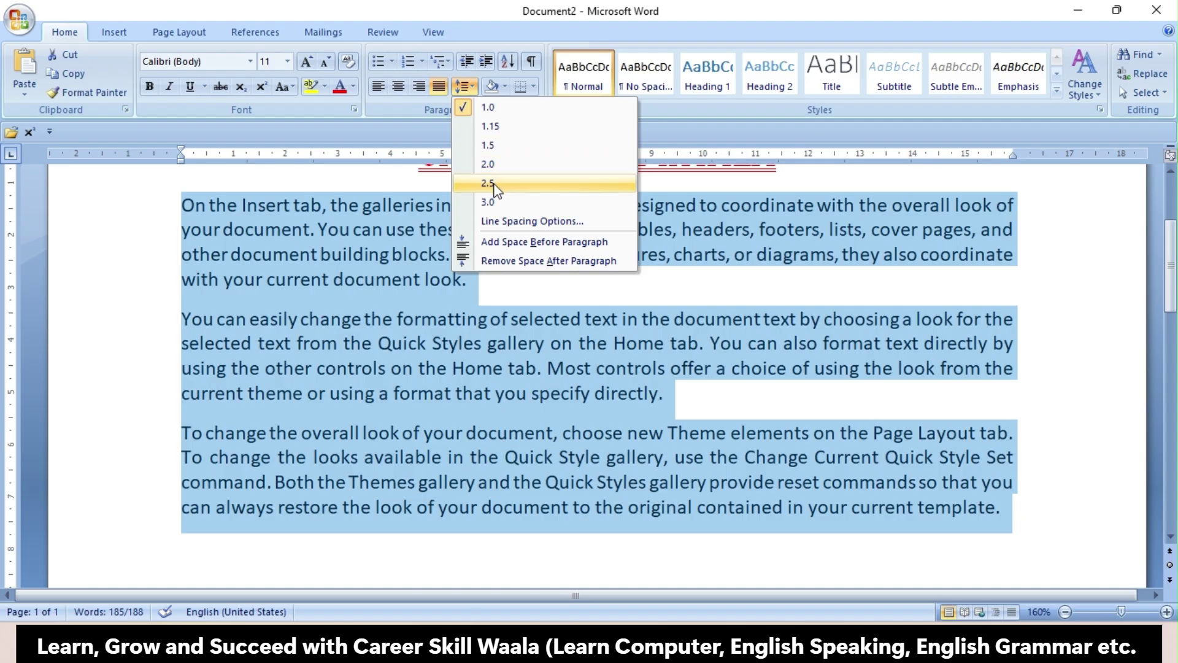
click(501, 146)
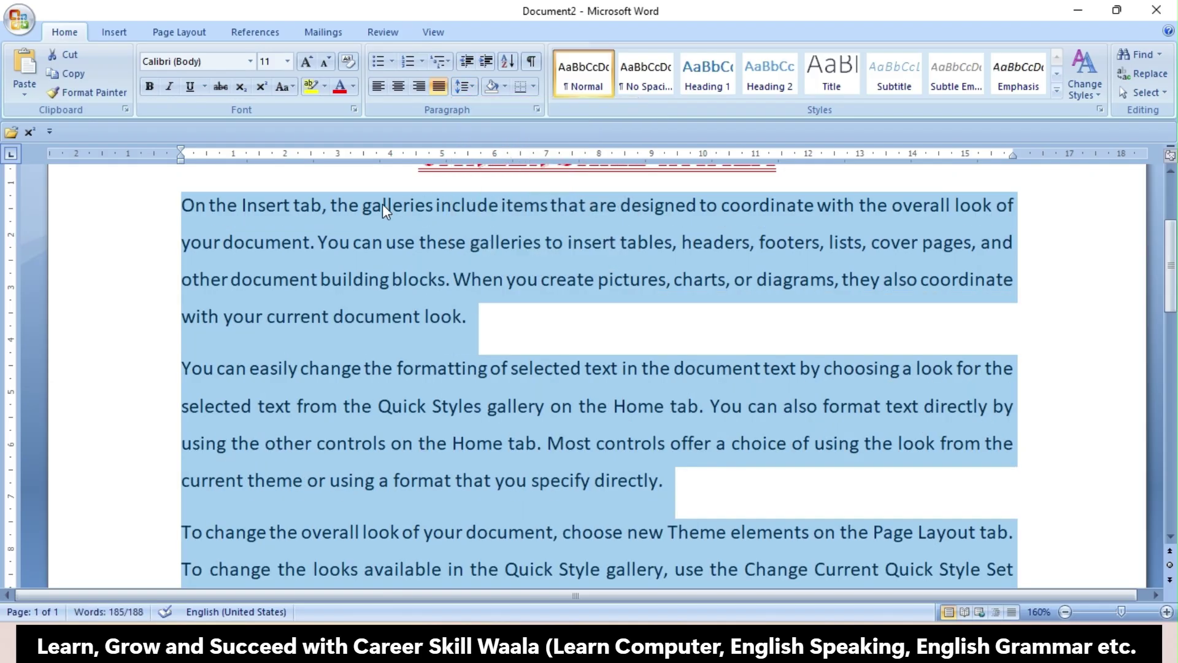
click(471, 84)
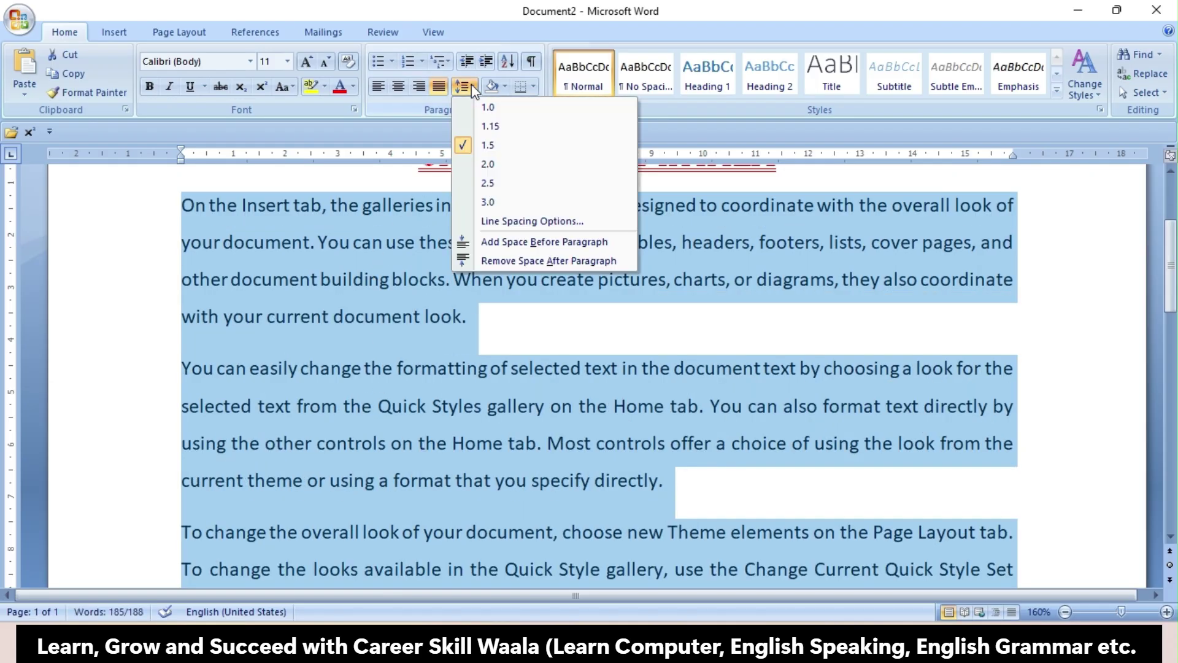
click(488, 182)
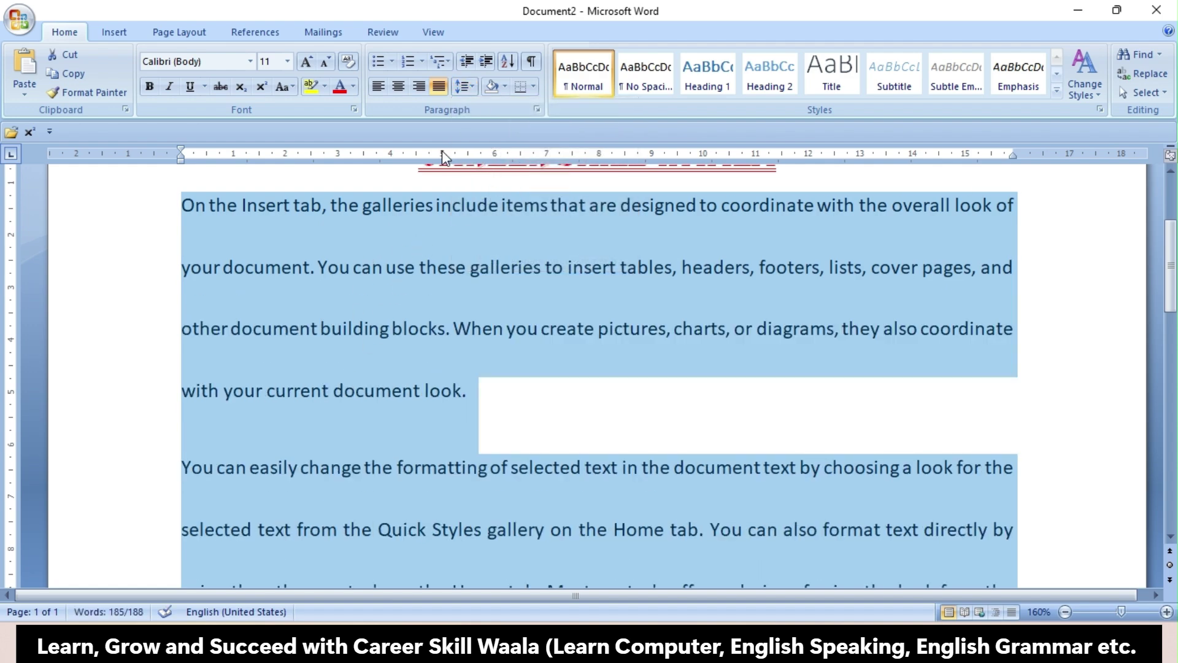
click(466, 86)
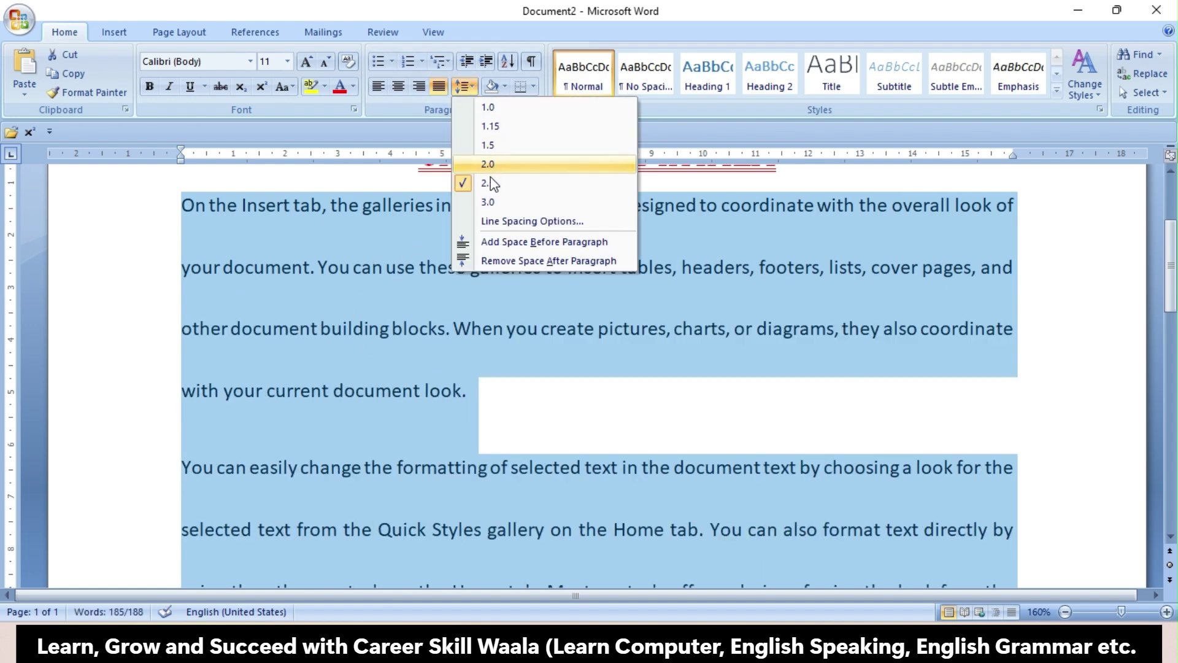
click(495, 202)
click(471, 87)
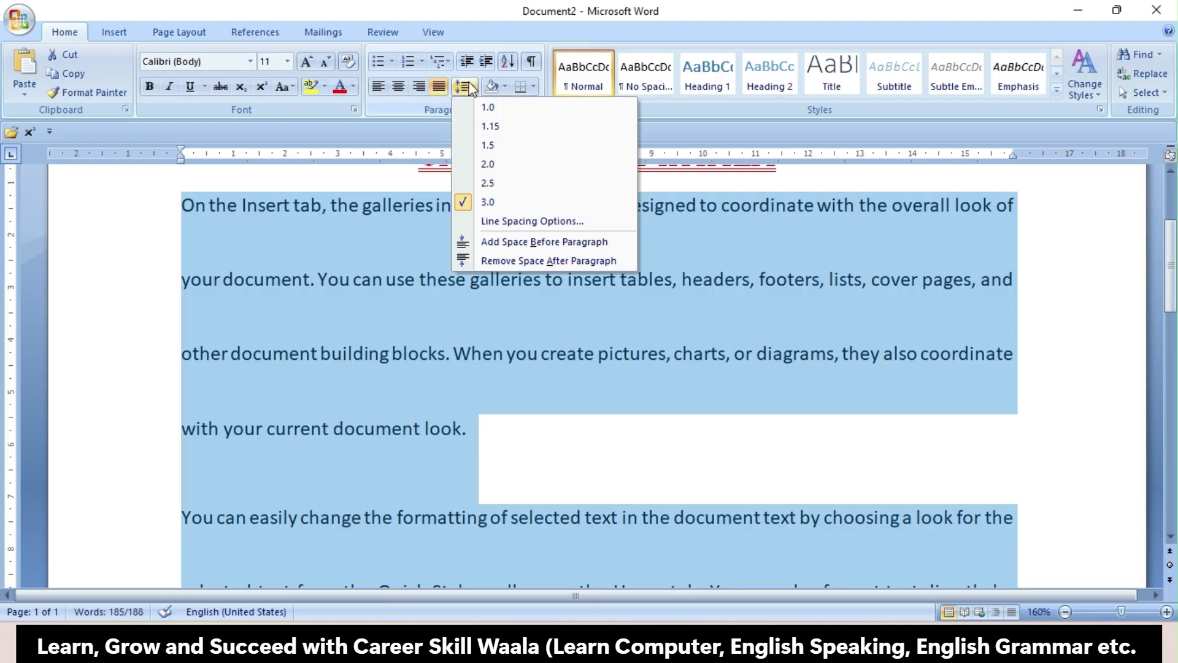
click(485, 126)
click(472, 87)
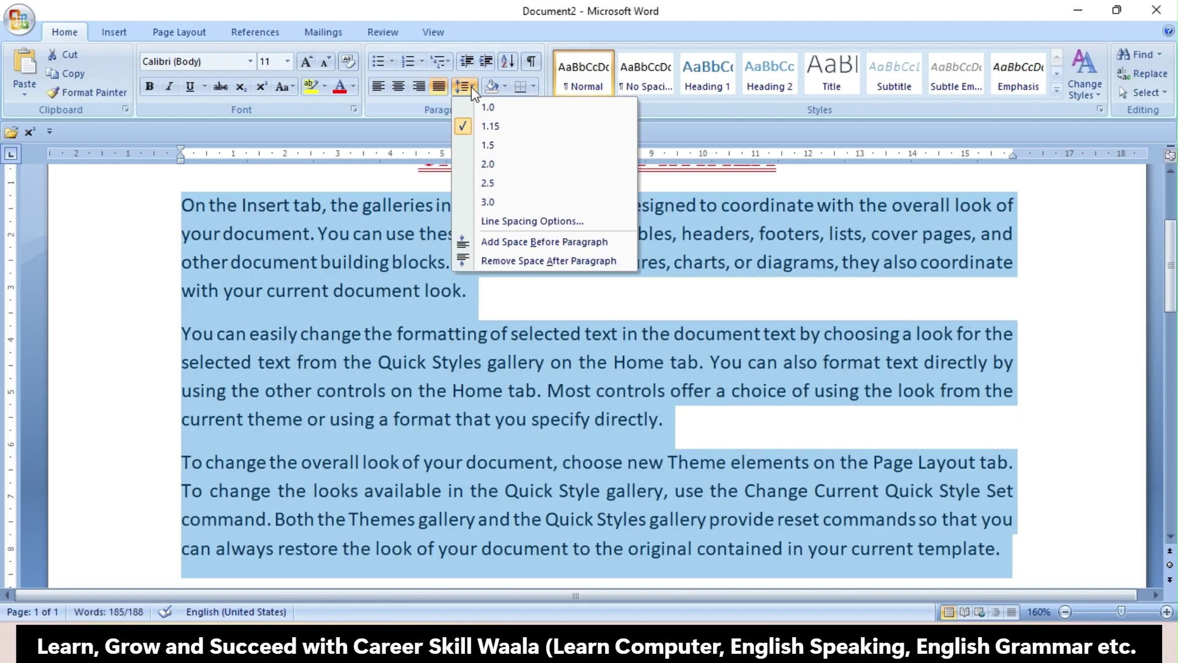
click(488, 145)
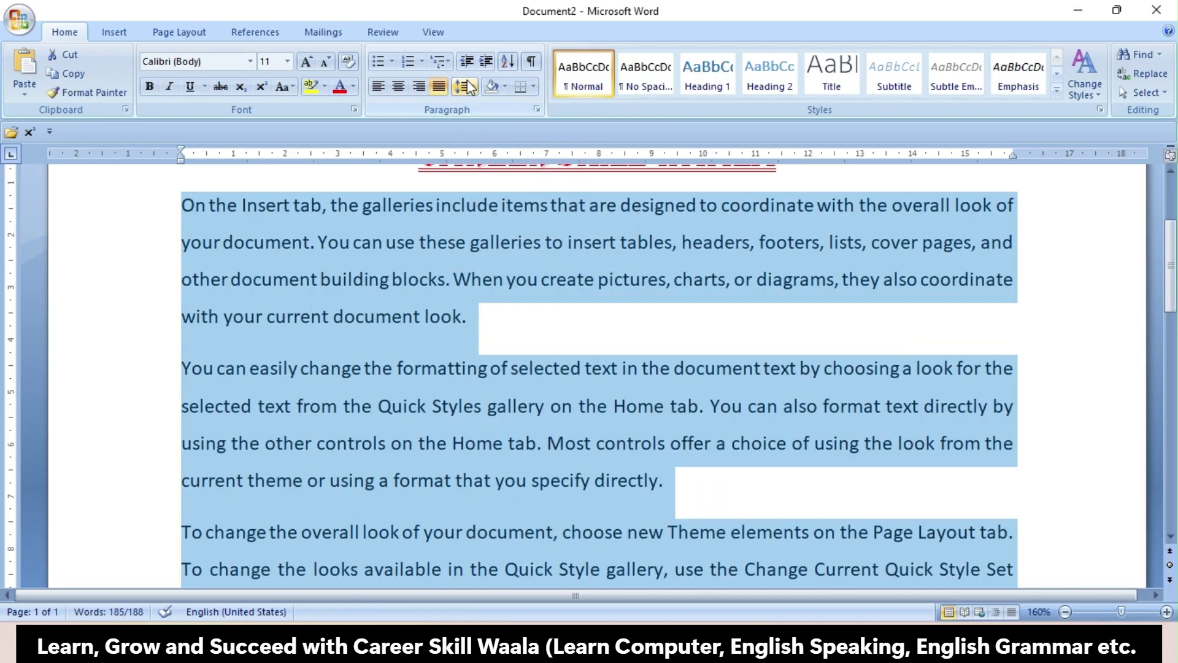
click(469, 87)
click(502, 127)
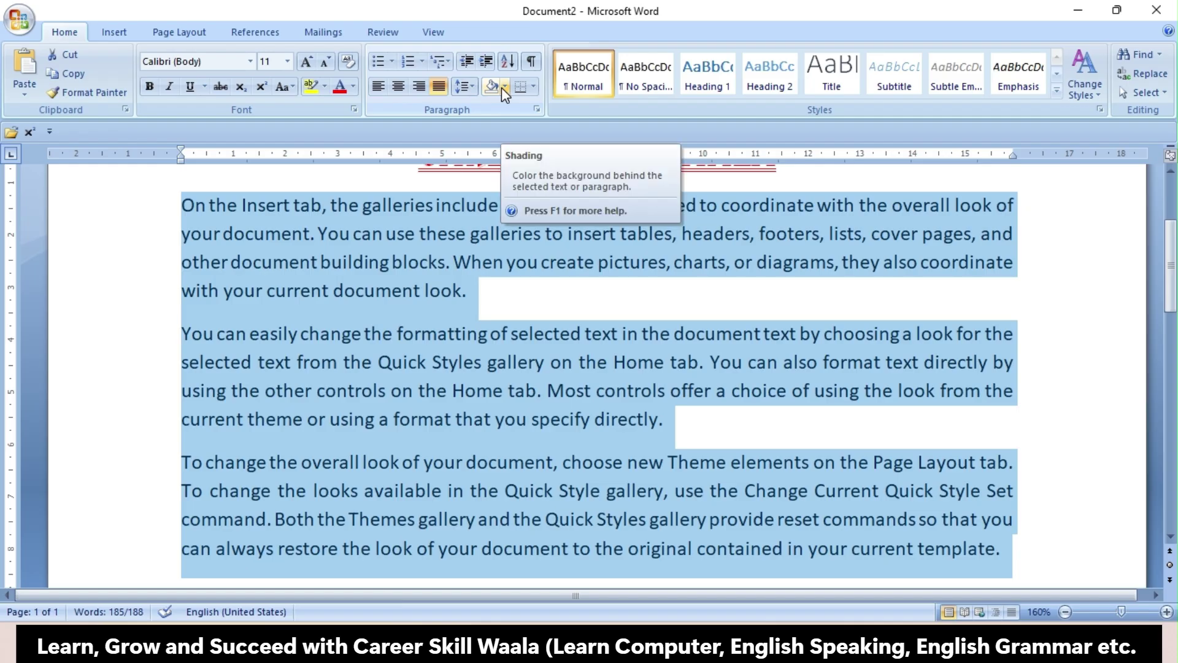
Highlight the text of the first sample paragraph in yellow
click(517, 261)
scroll(517, 258, up, 2)
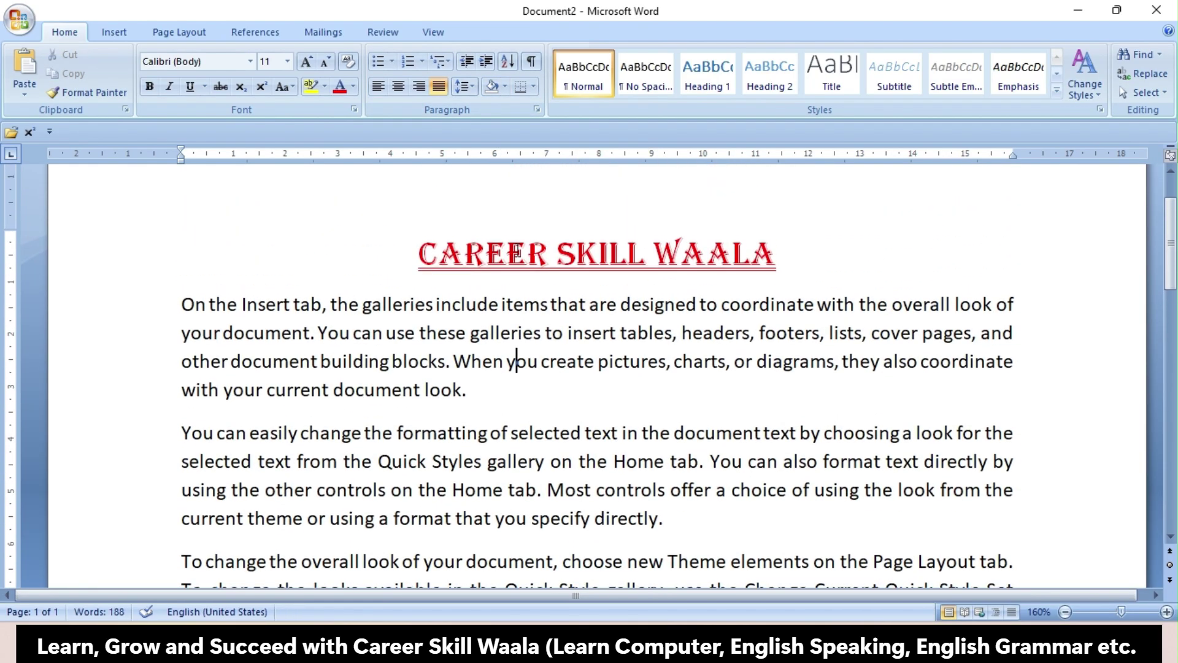
drag(186, 298, 470, 392)
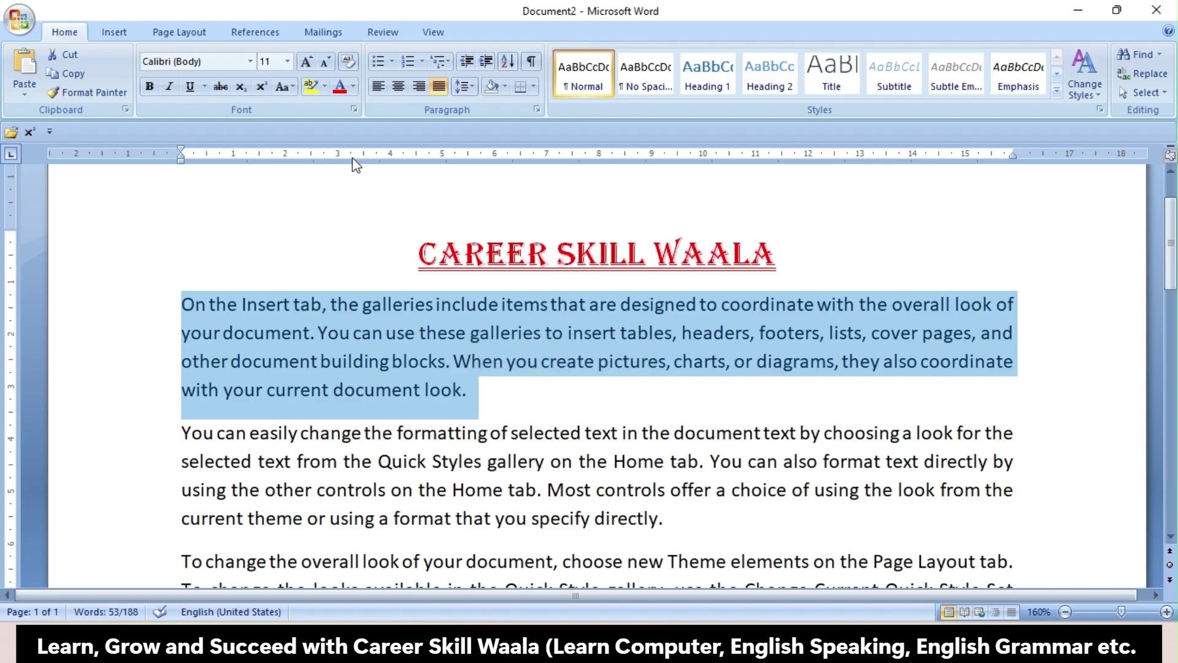
click(326, 86)
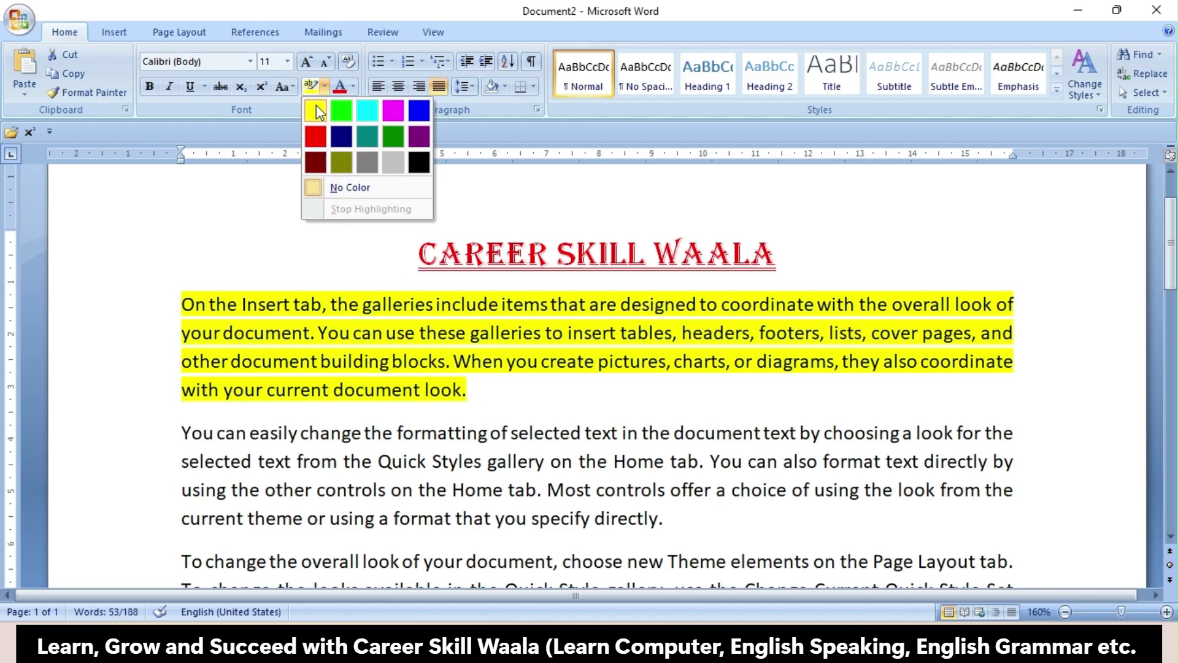
click(310, 112)
click(468, 390)
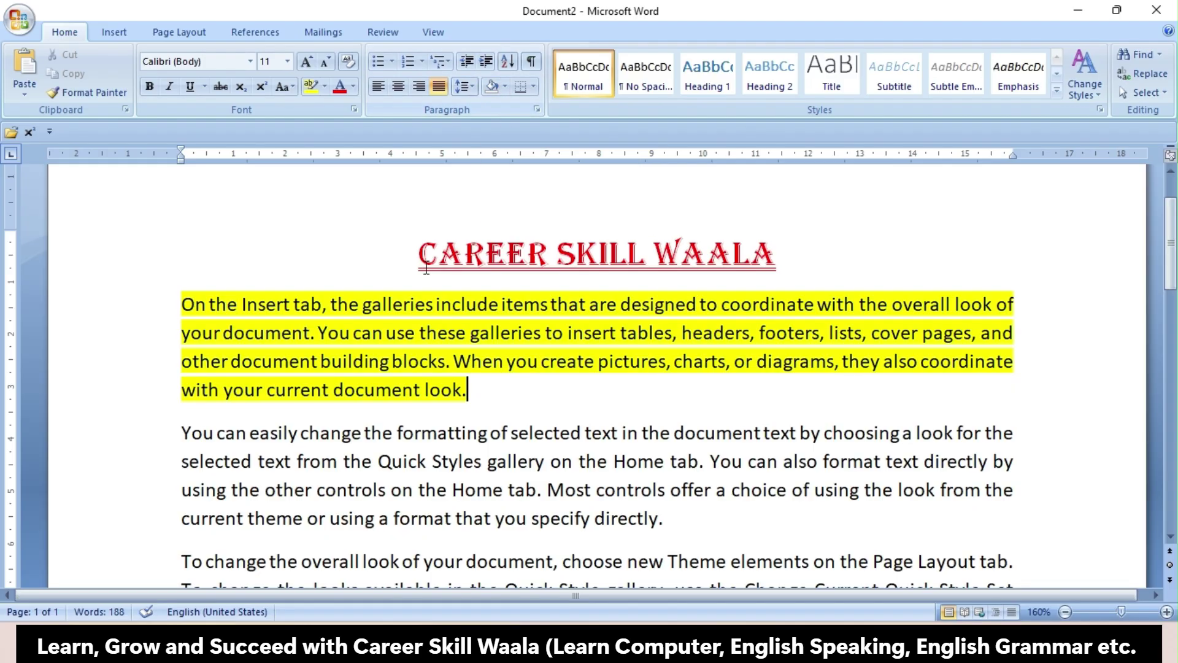
Apply standard yellow shading to the second sample paragraph
scroll(399, 276, down, 2)
drag(183, 317, 684, 402)
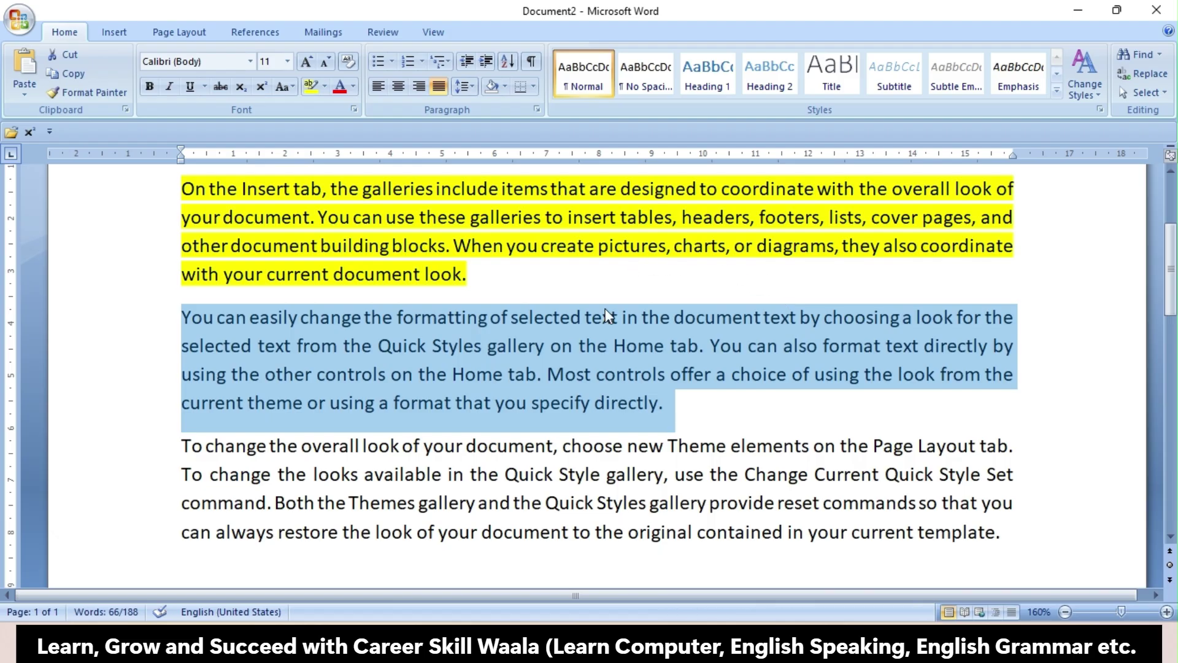
click(505, 87)
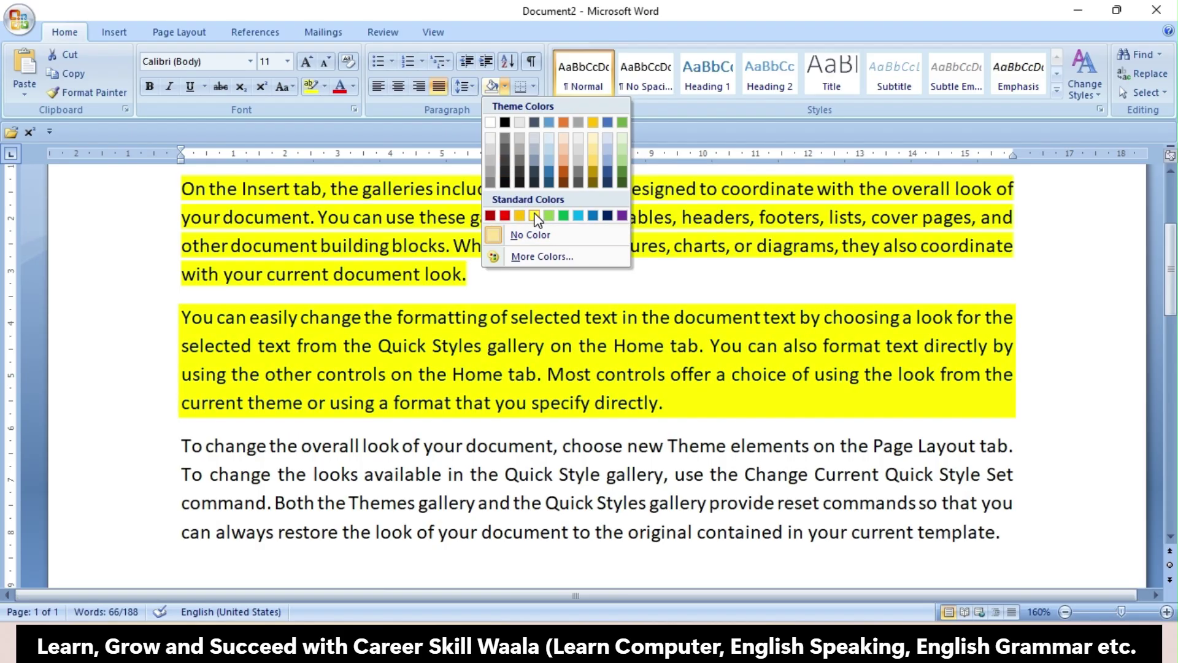
click(536, 216)
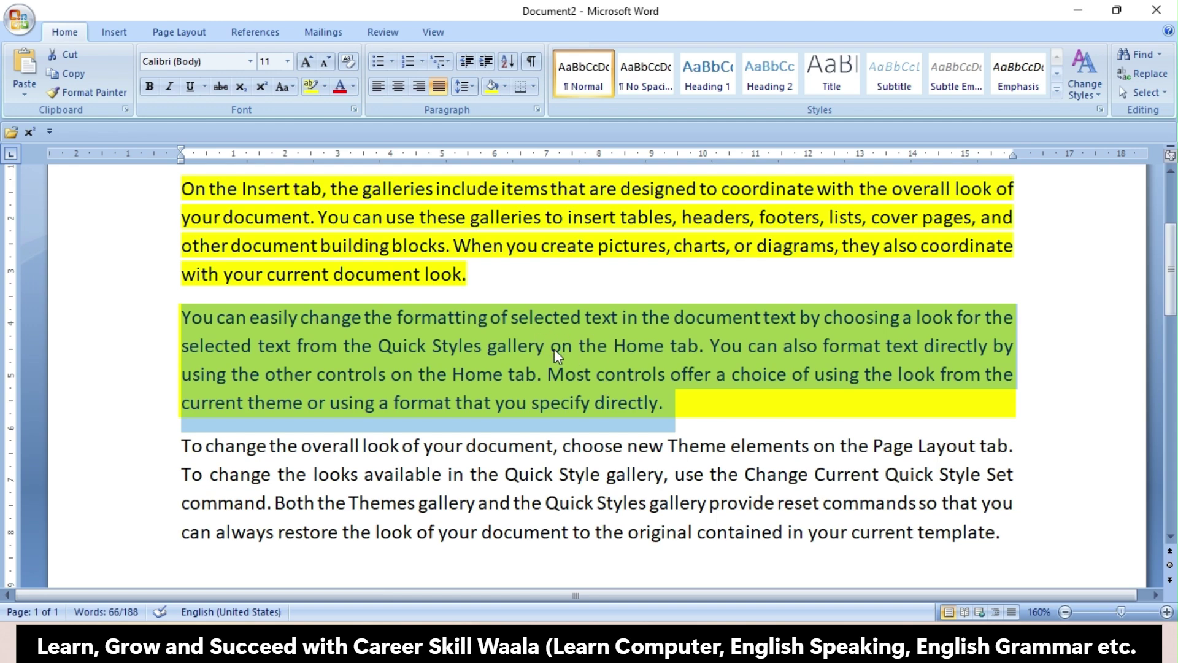
click(718, 399)
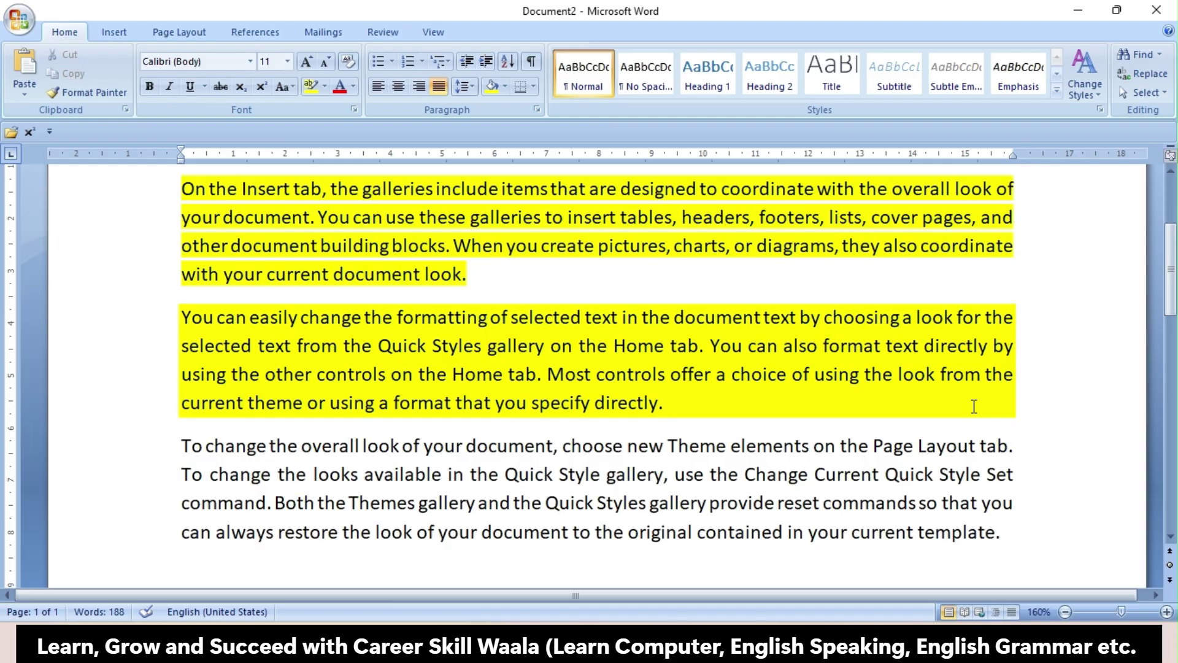
Shade the title paragraph "Career Skill Waala" with the standard orange colour
scroll(928, 266, up, 2)
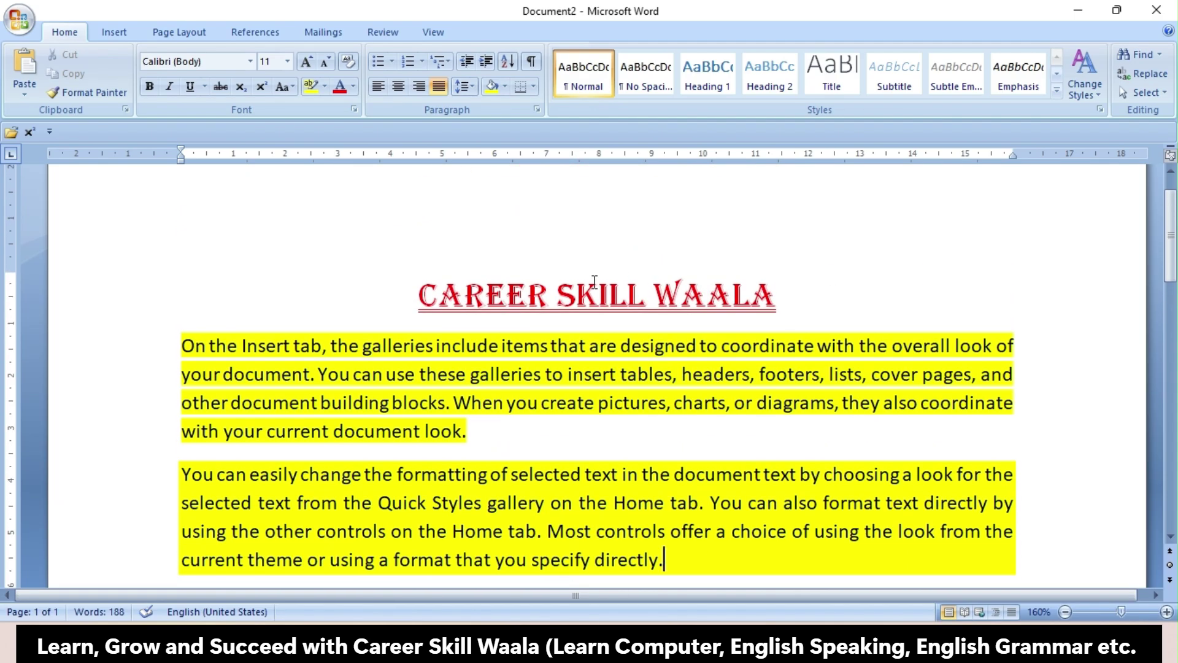
click(558, 295)
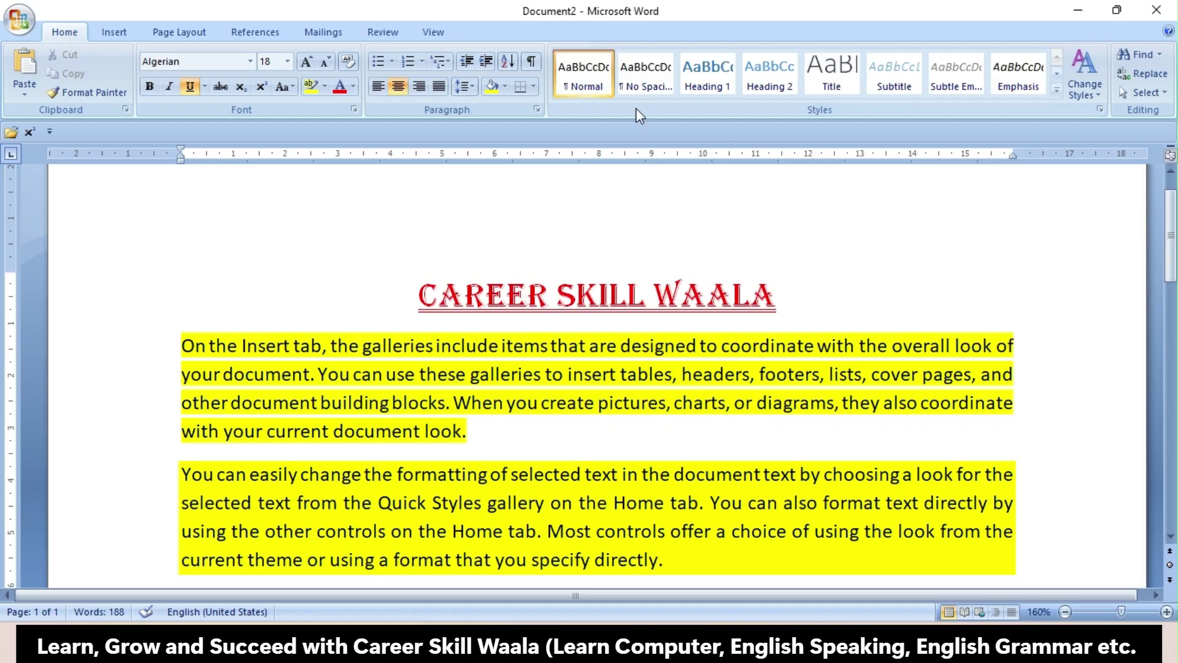
click(504, 87)
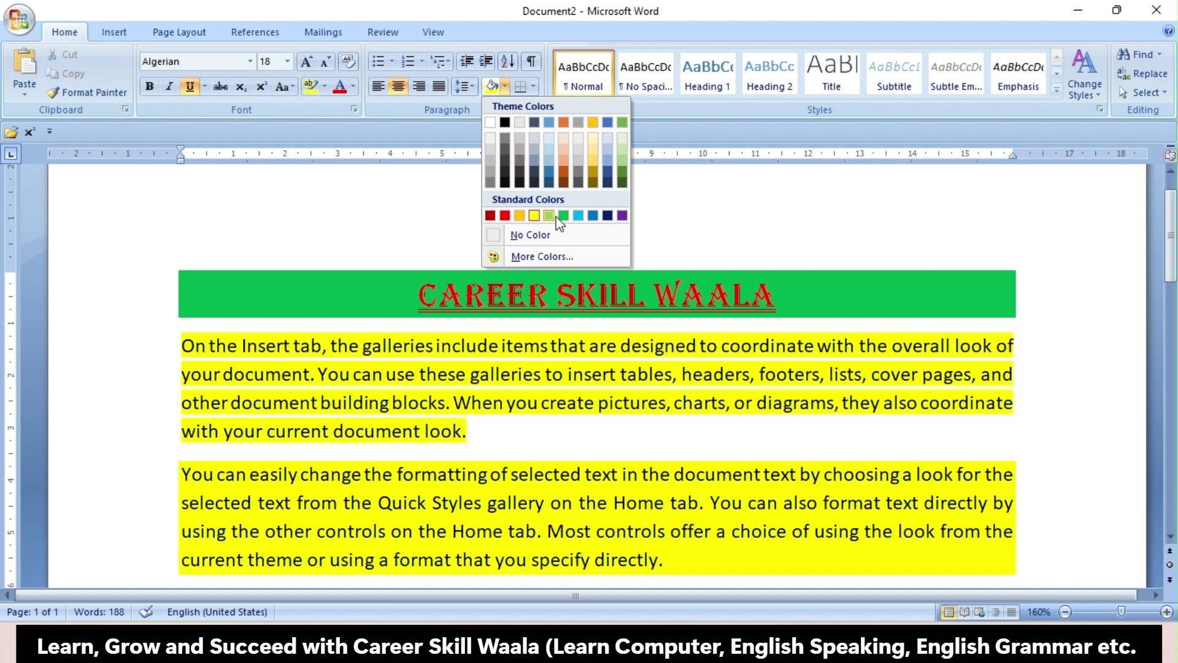
click(522, 219)
scroll(558, 295, down, 1)
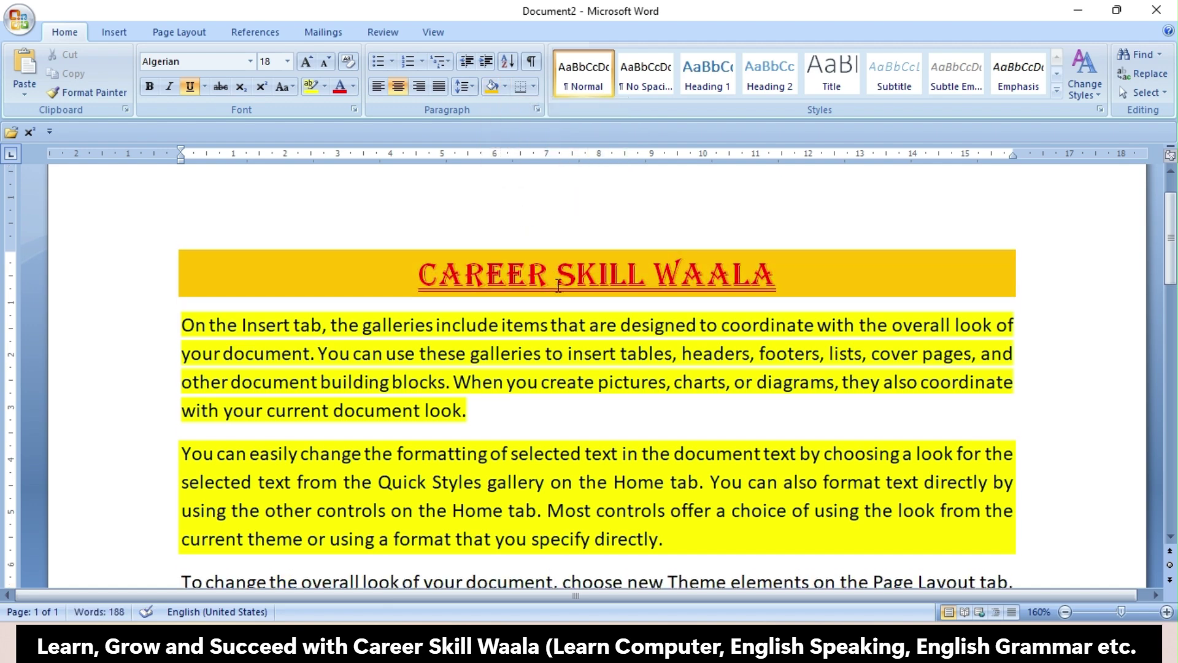
scroll(558, 285, down, 2)
scroll(558, 283, up, 1)
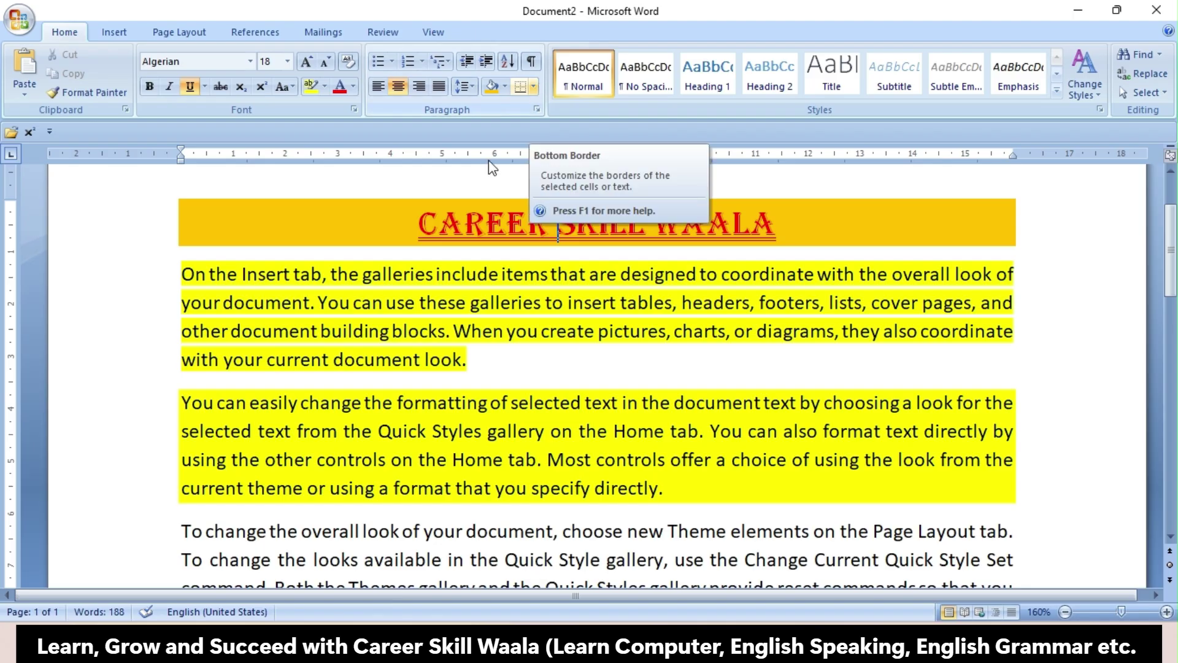
Delete the empty paragraph below the third sample paragraph at the end of the document
click(422, 291)
key(ctrl+a)
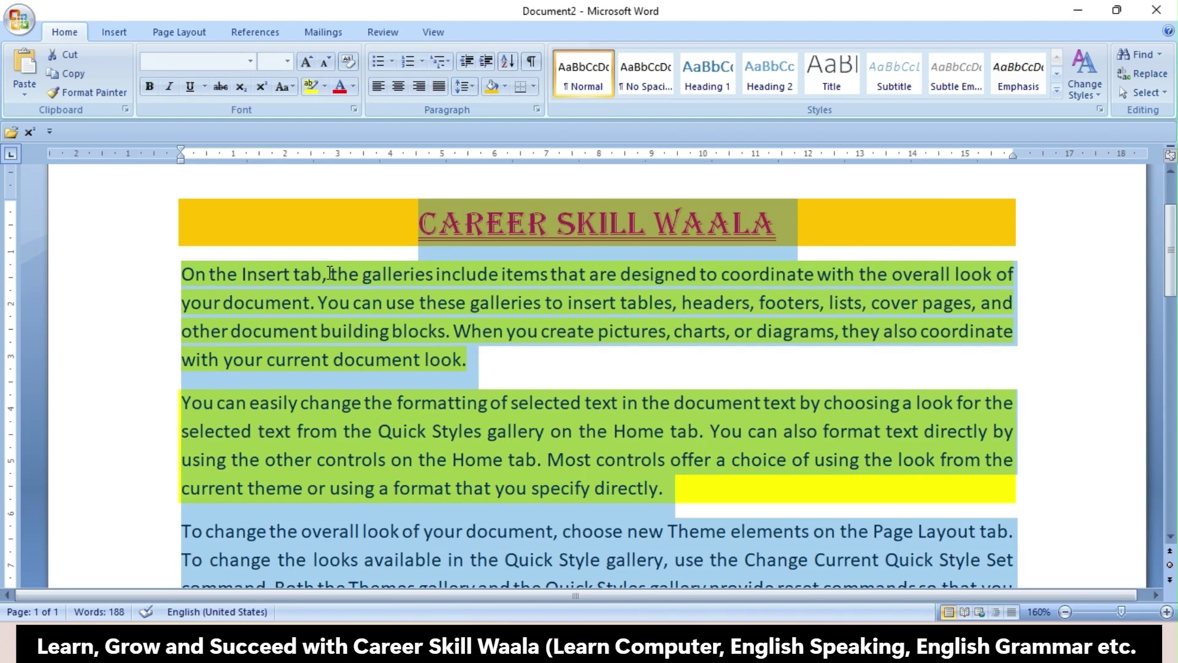
scroll(328, 275, down, 3)
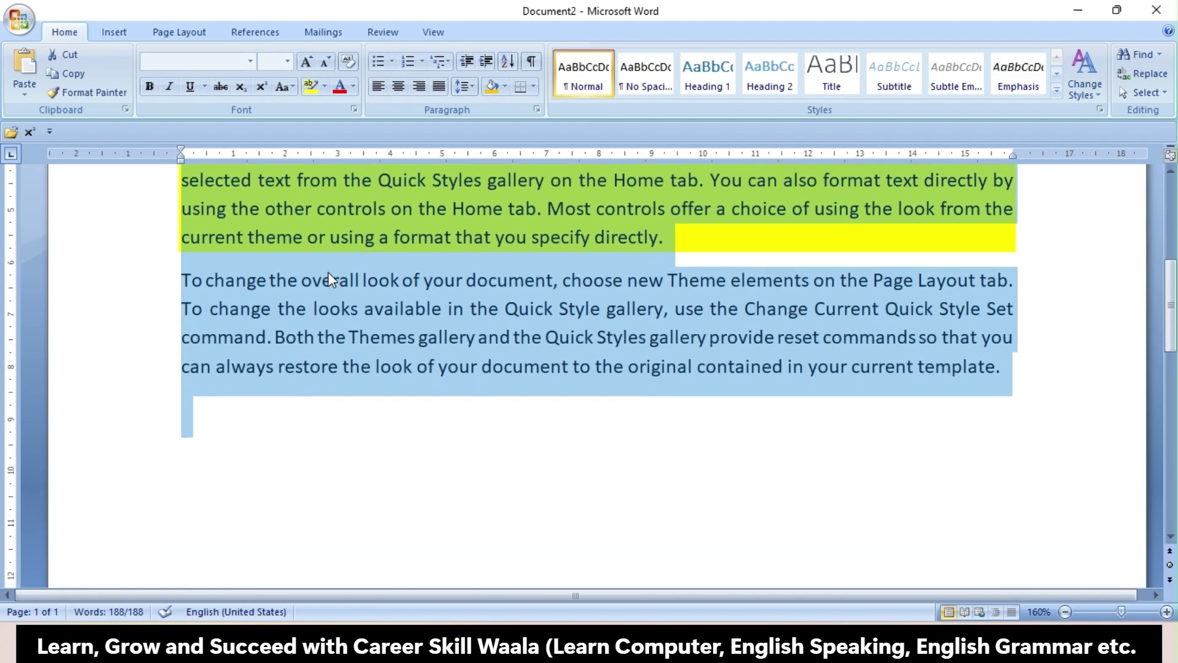
scroll(328, 275, up, 1)
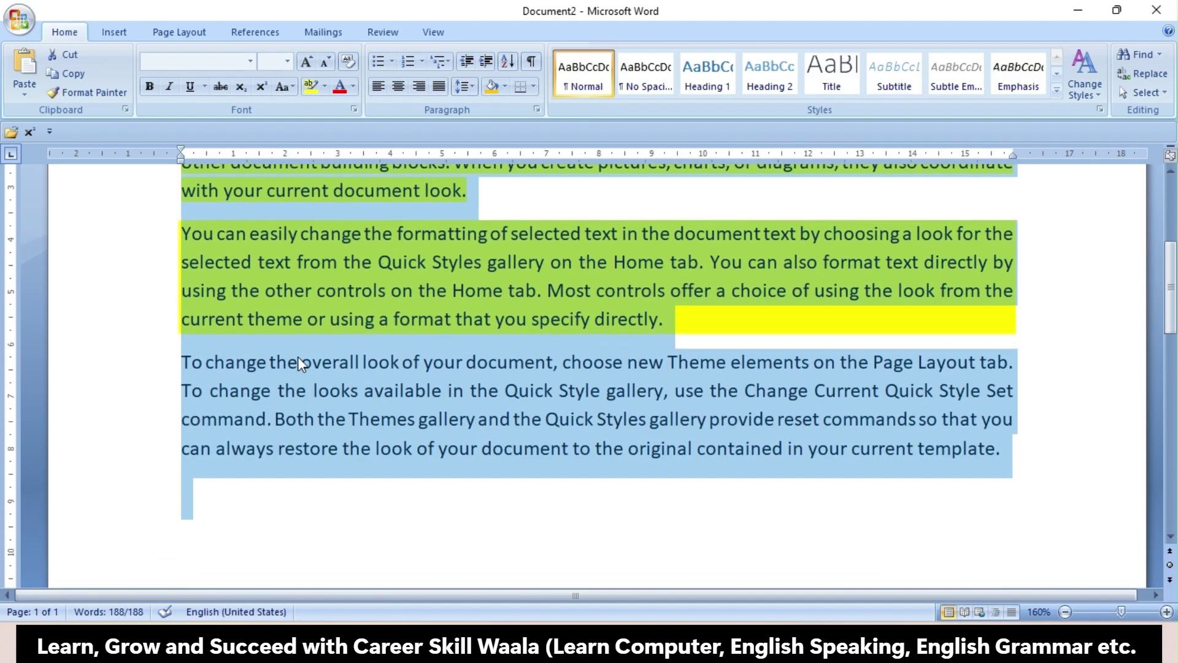
click(240, 529)
key(BackSpace)
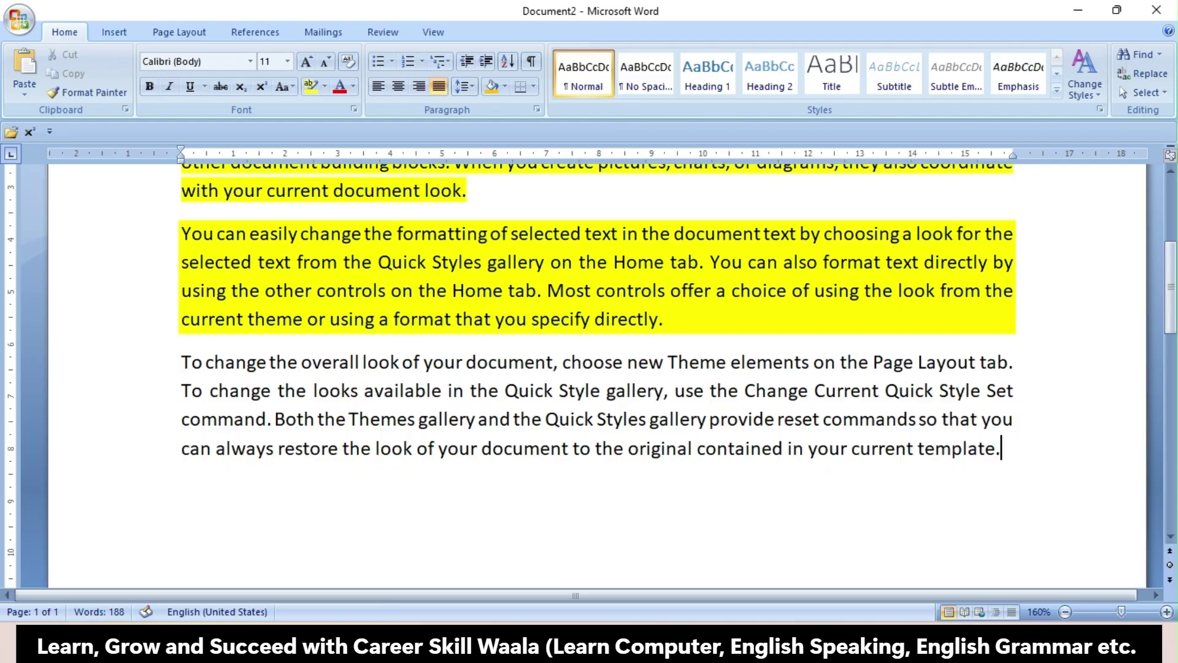
Apply a bottom border to the entire document text
scroll(589, 368, up, 3)
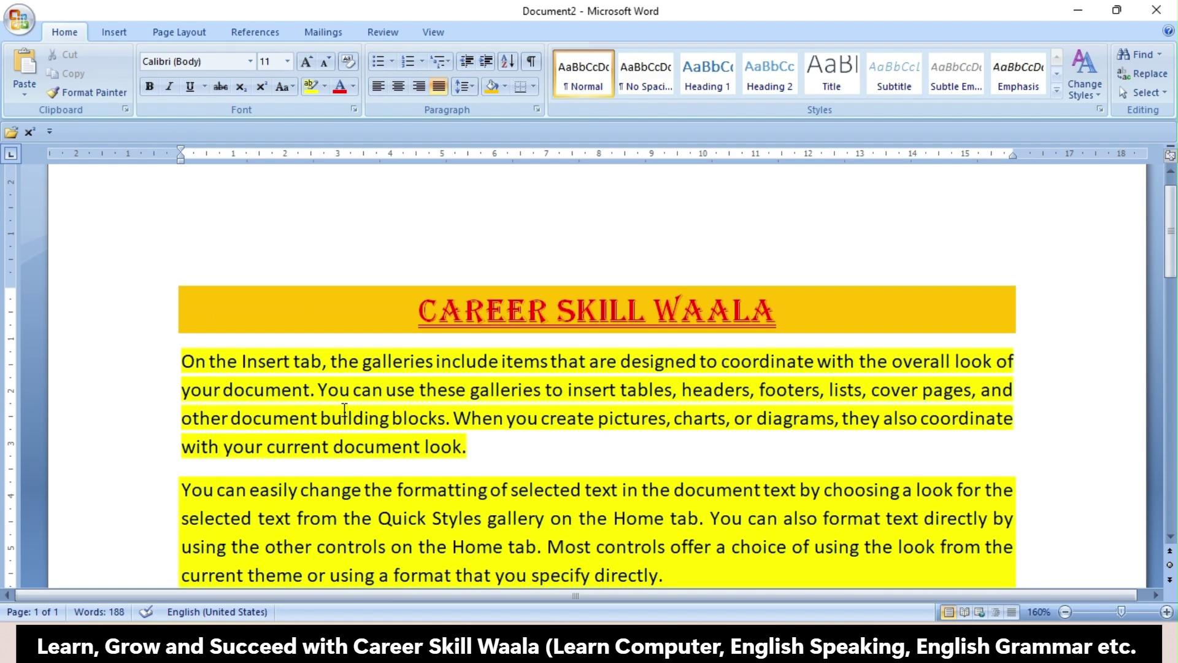
key(ctrl+a)
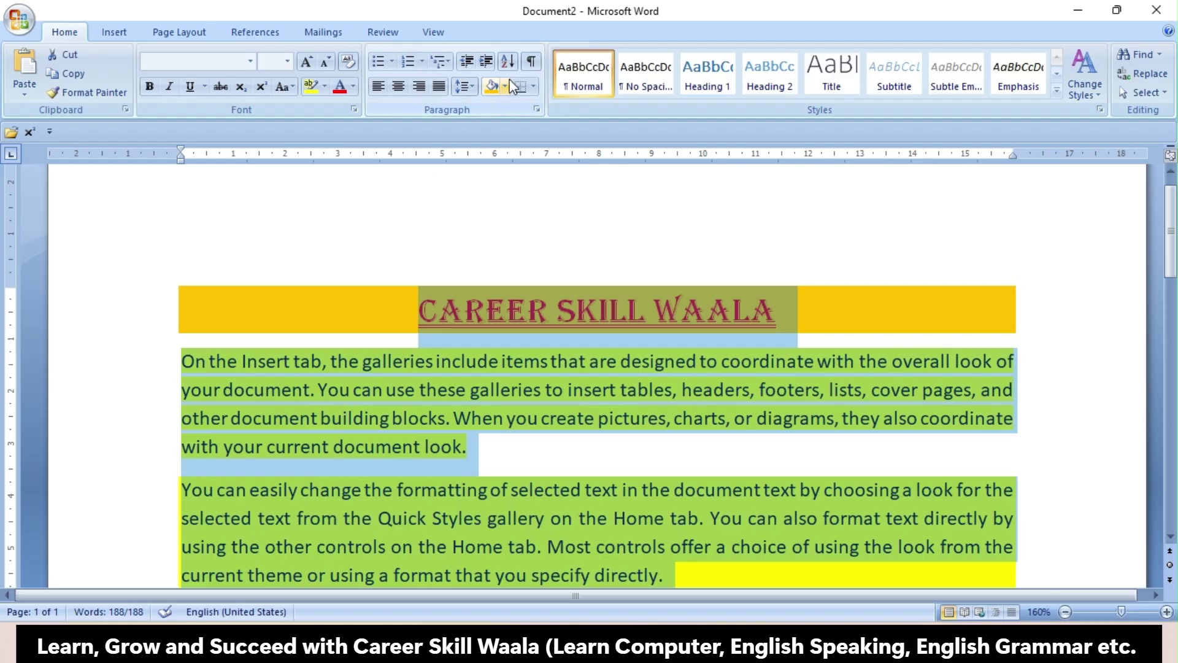
click(534, 85)
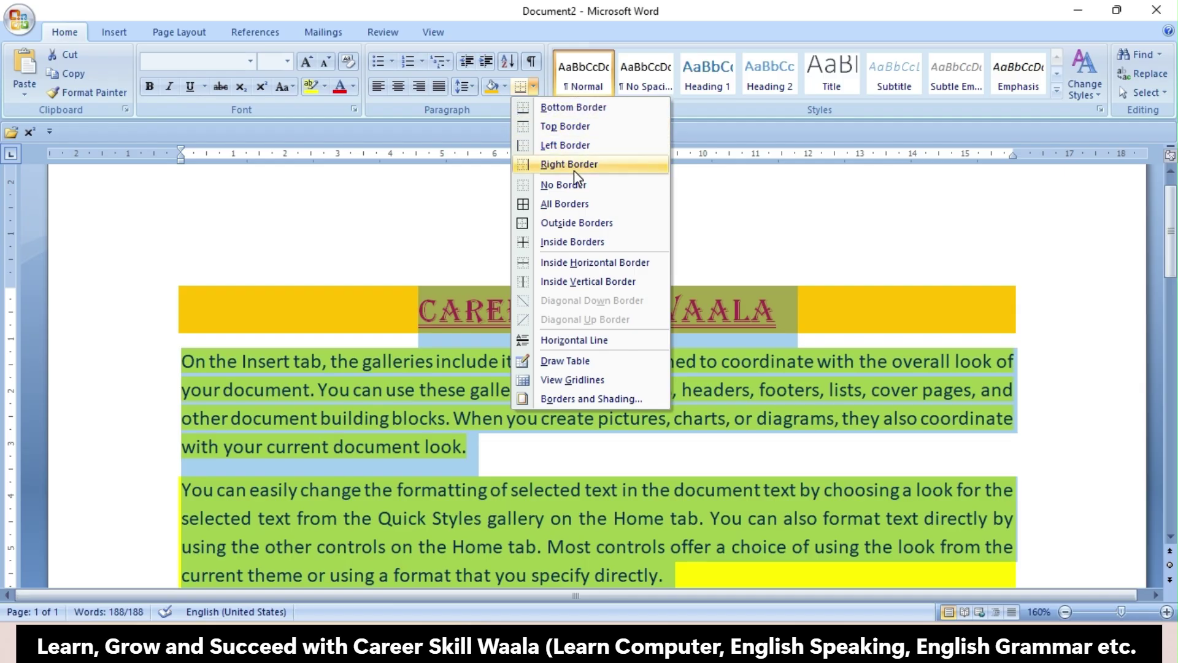
click(577, 109)
scroll(598, 306, down, 4)
click(598, 305)
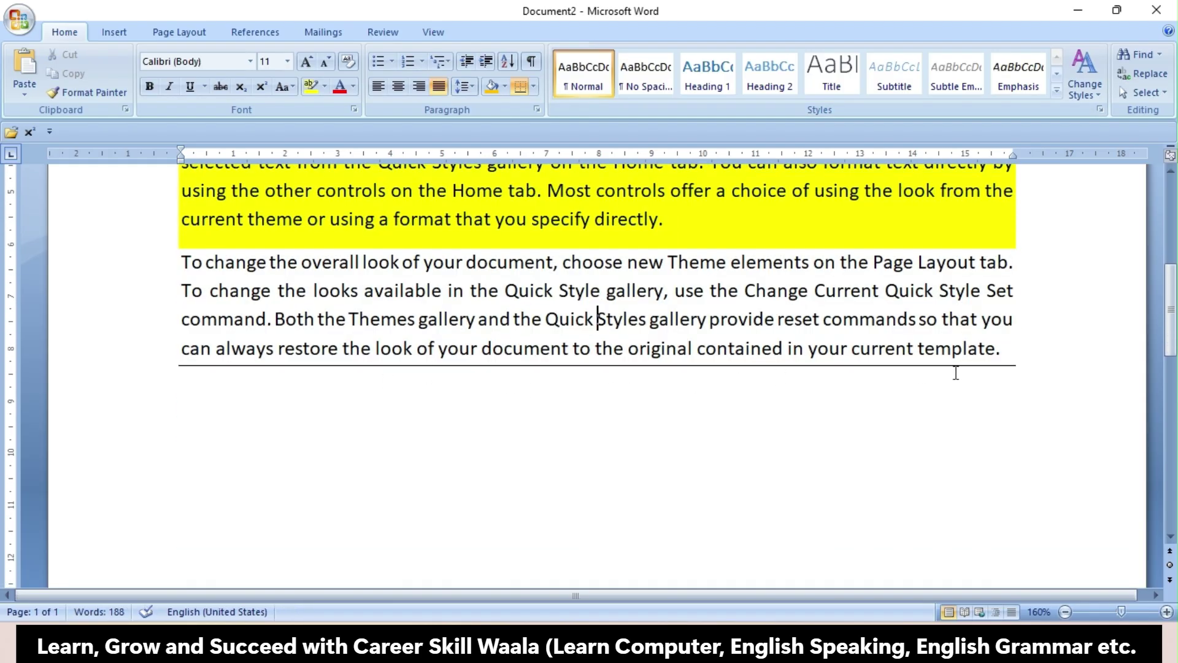
Add a left border to the entire document text and check it from the title to the last paragraph
key(ctrl+a)
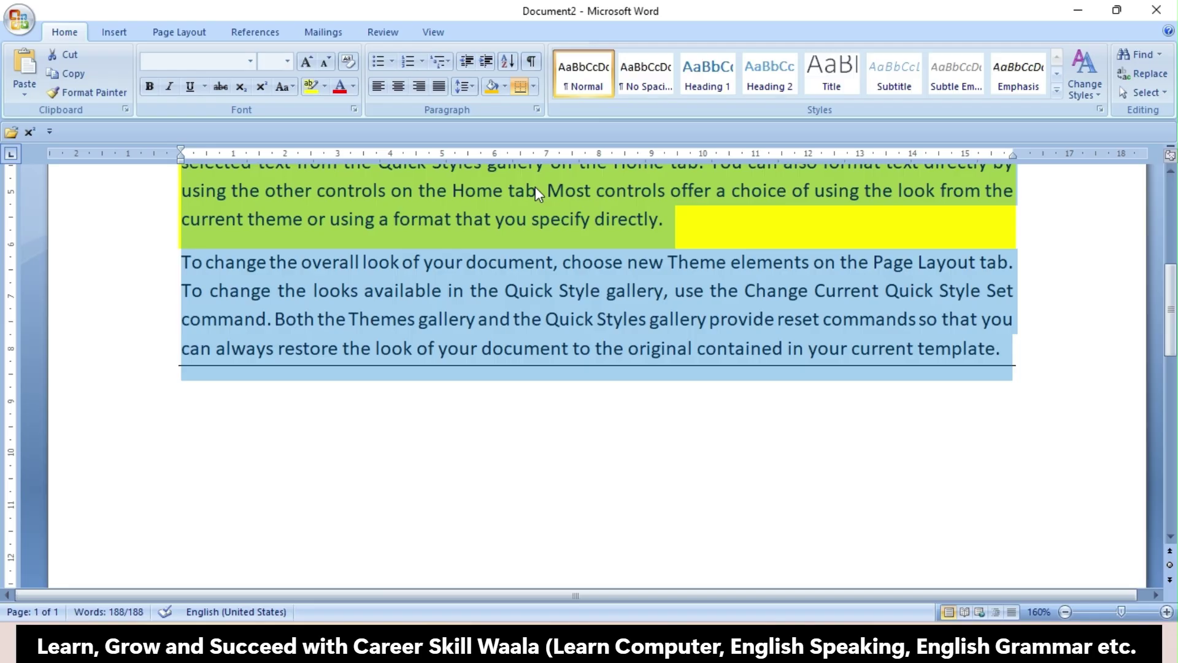
click(533, 87)
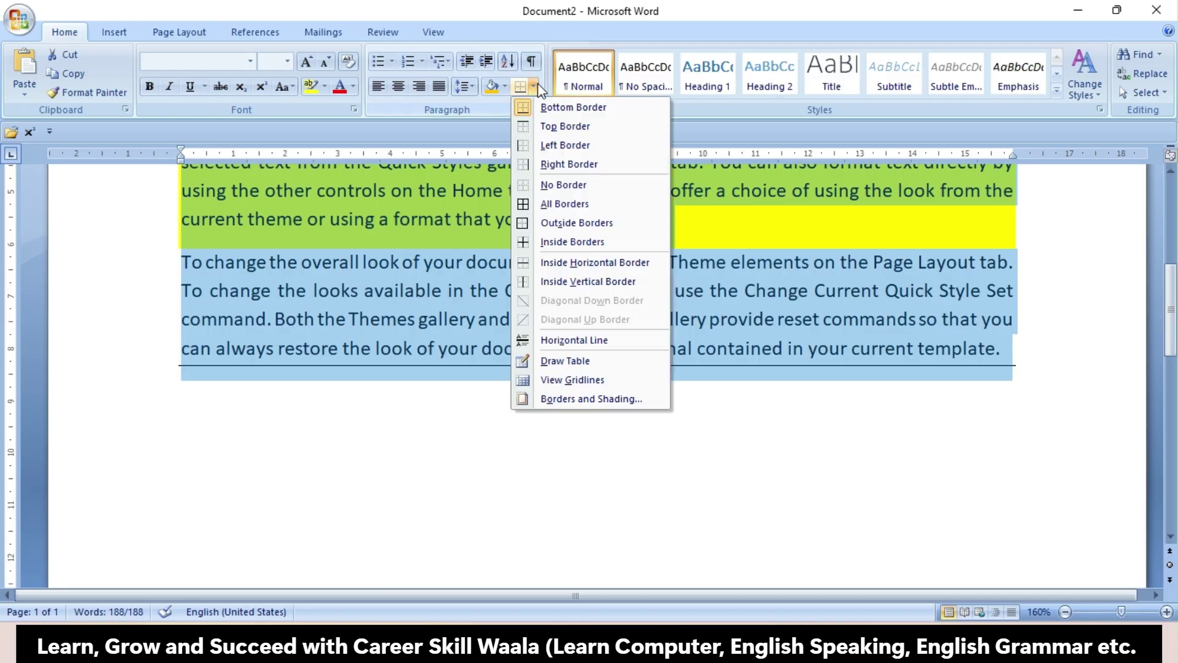
click(553, 146)
click(469, 261)
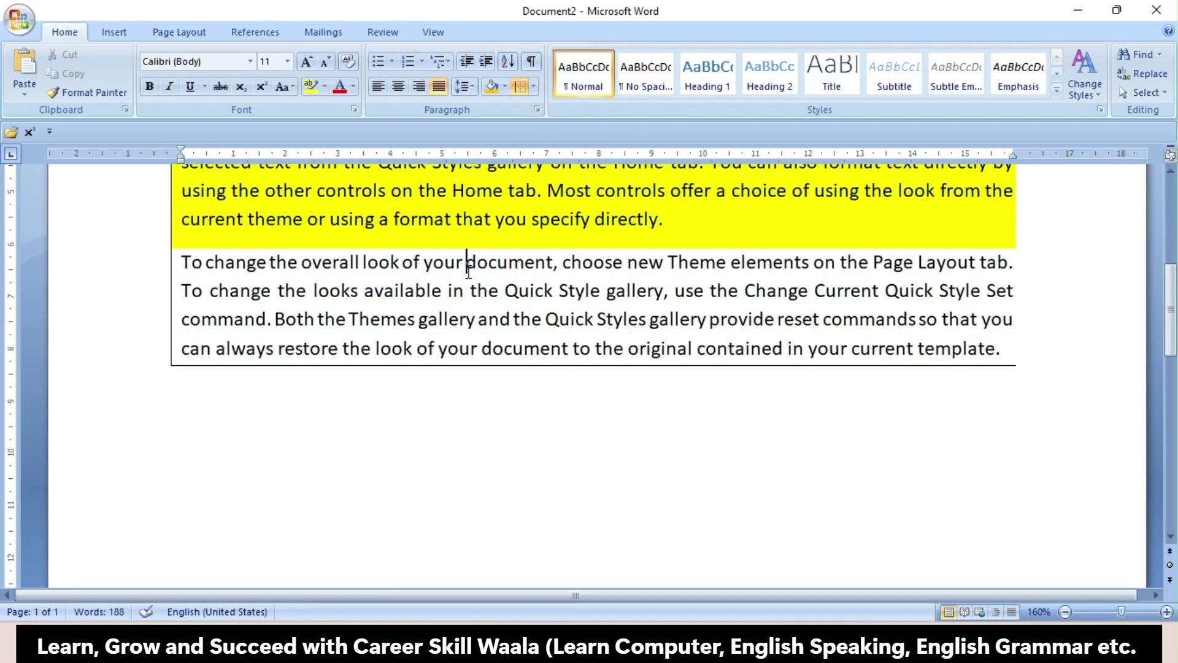
scroll(468, 271, up, 2)
scroll(468, 271, up, 3)
scroll(468, 271, down, 5)
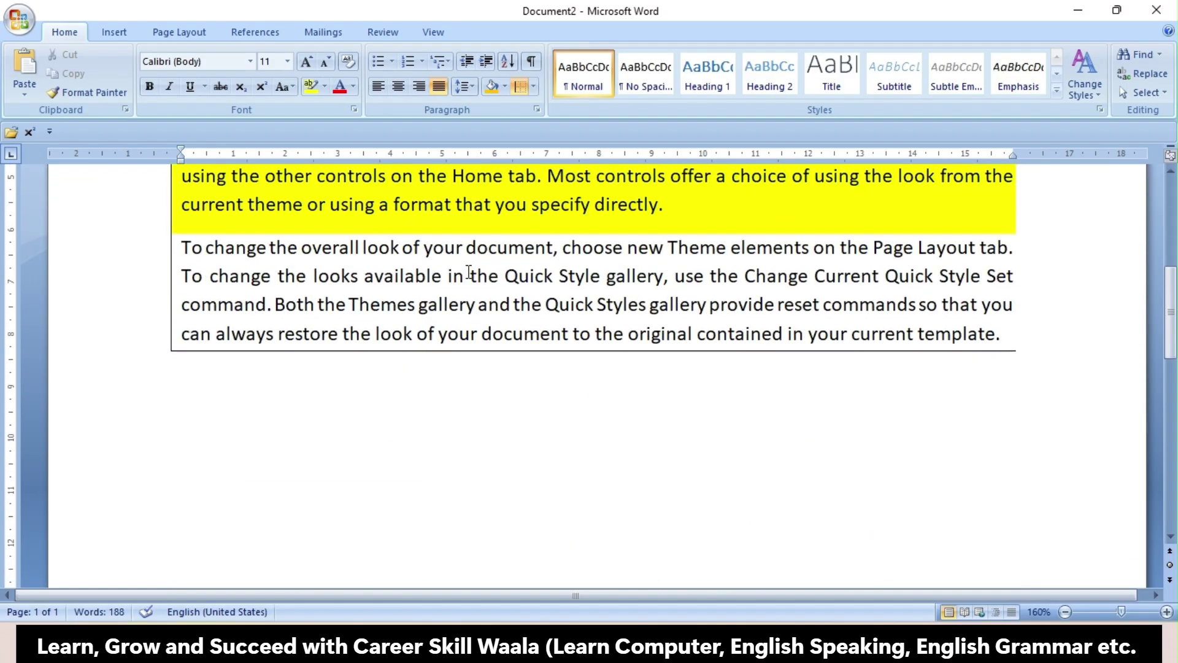
Clear the bottom and left borders from the entire document text
key(ctrl+a)
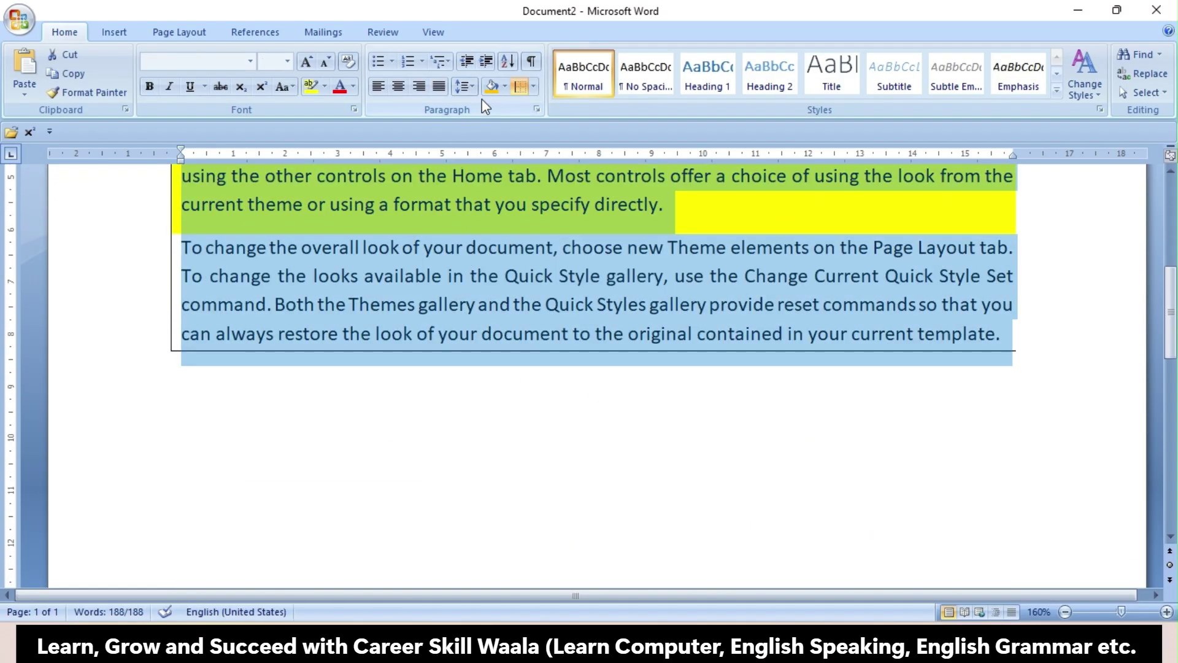
click(473, 83)
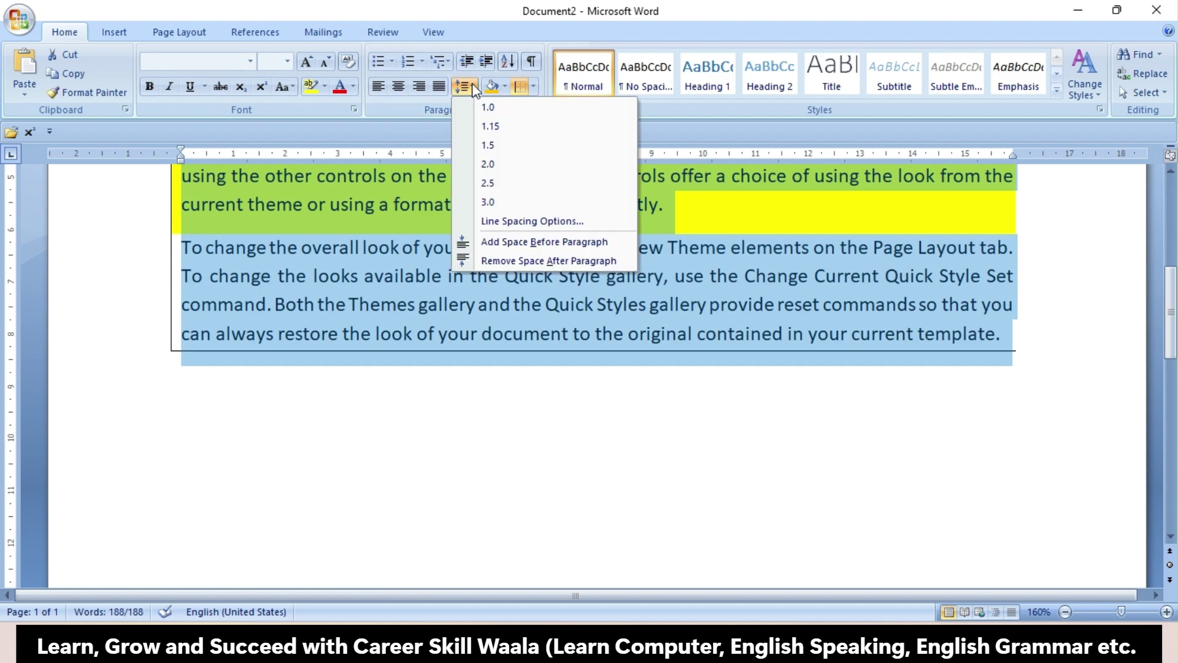
click(534, 86)
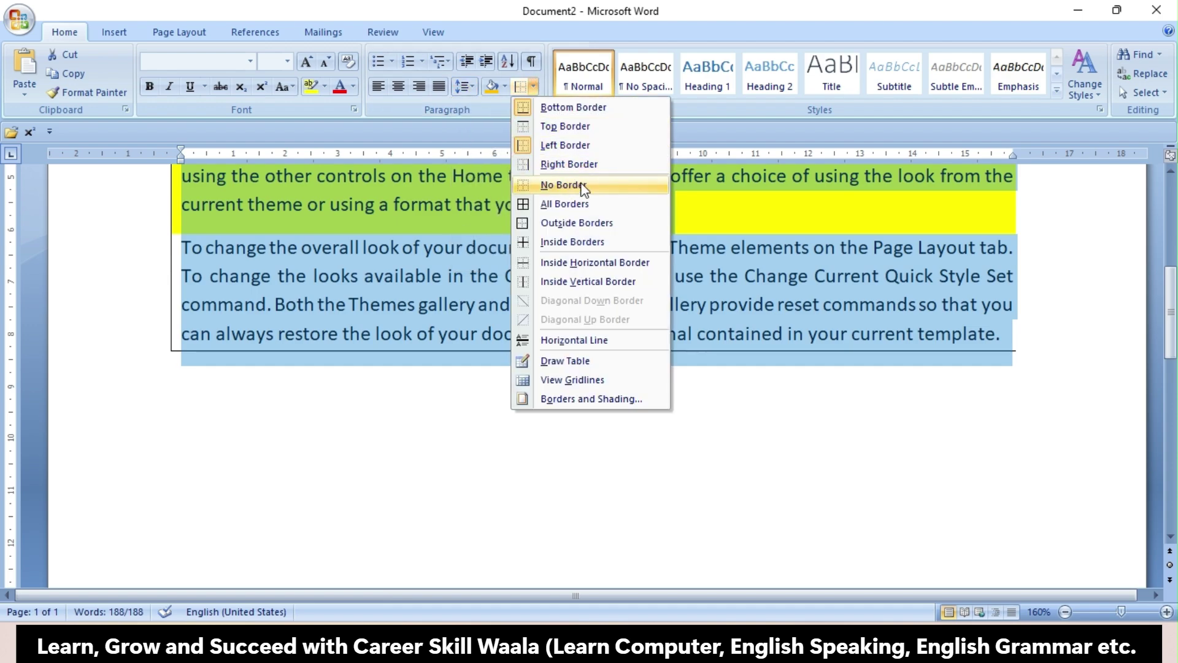
click(581, 182)
Apply All Borders to the title and the three paragraphs, and review the lines around and between them
click(534, 86)
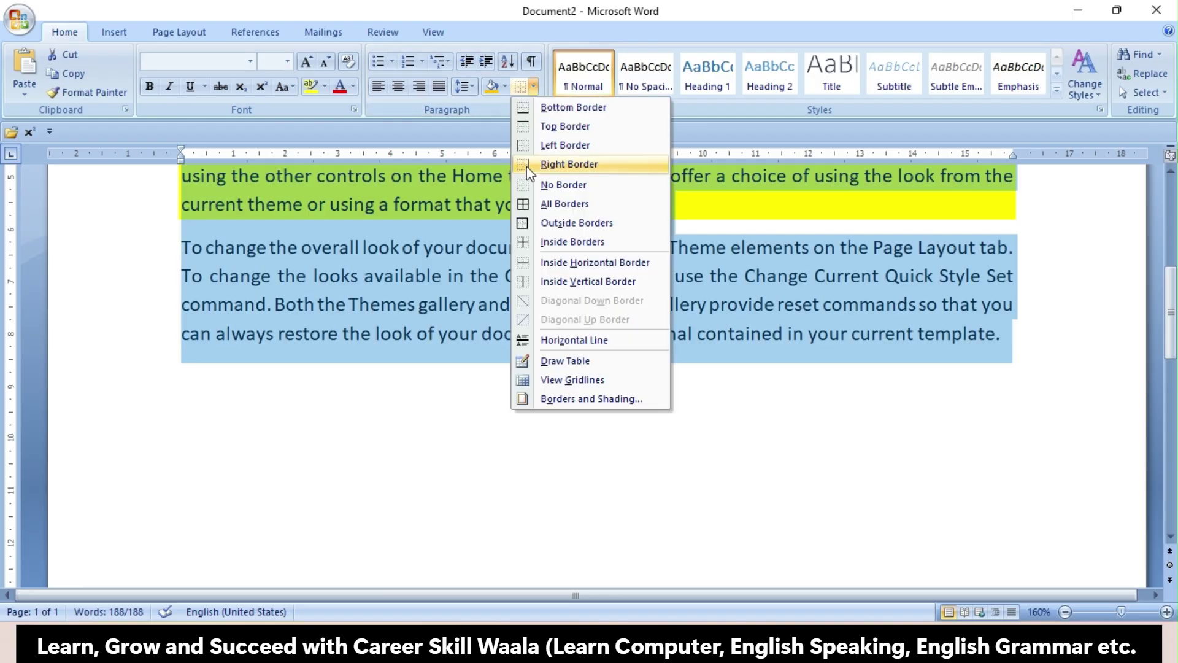
click(582, 204)
click(511, 322)
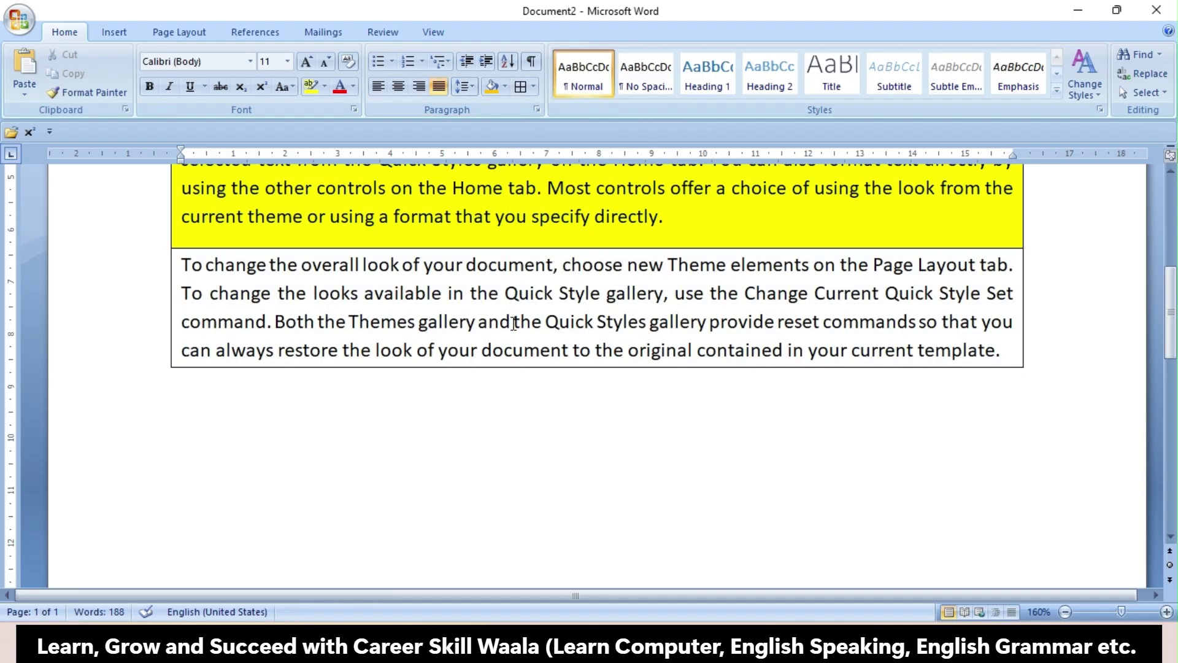
scroll(513, 324, up, 3)
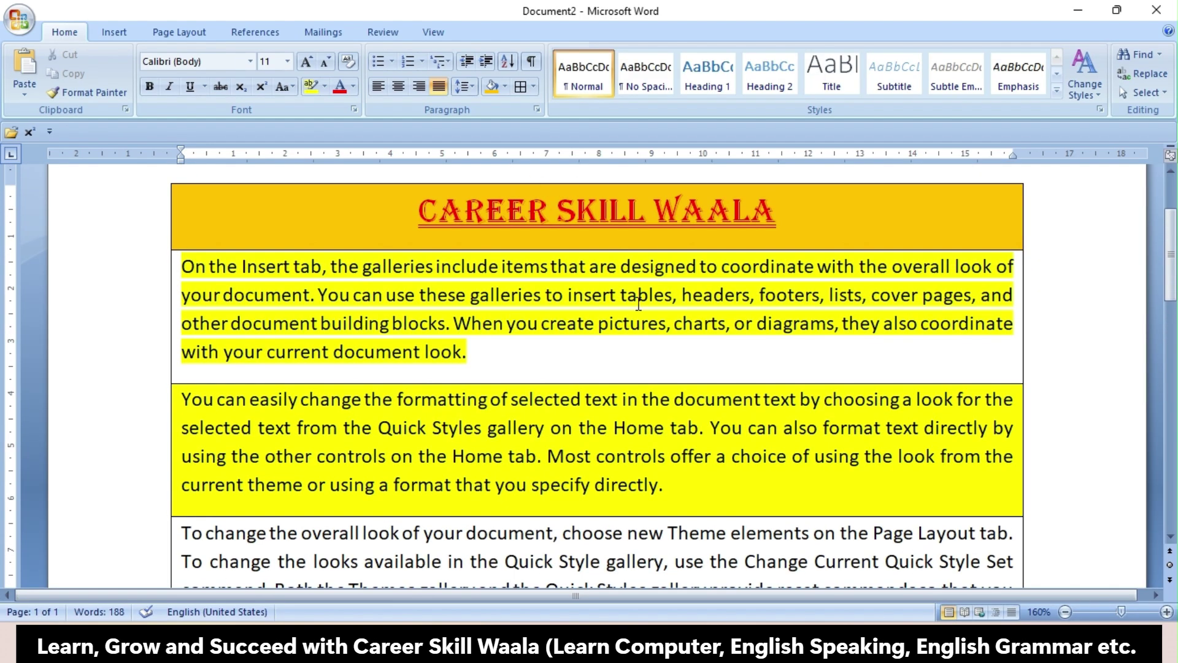
scroll(636, 405, down, 4)
scroll(635, 405, up, 2)
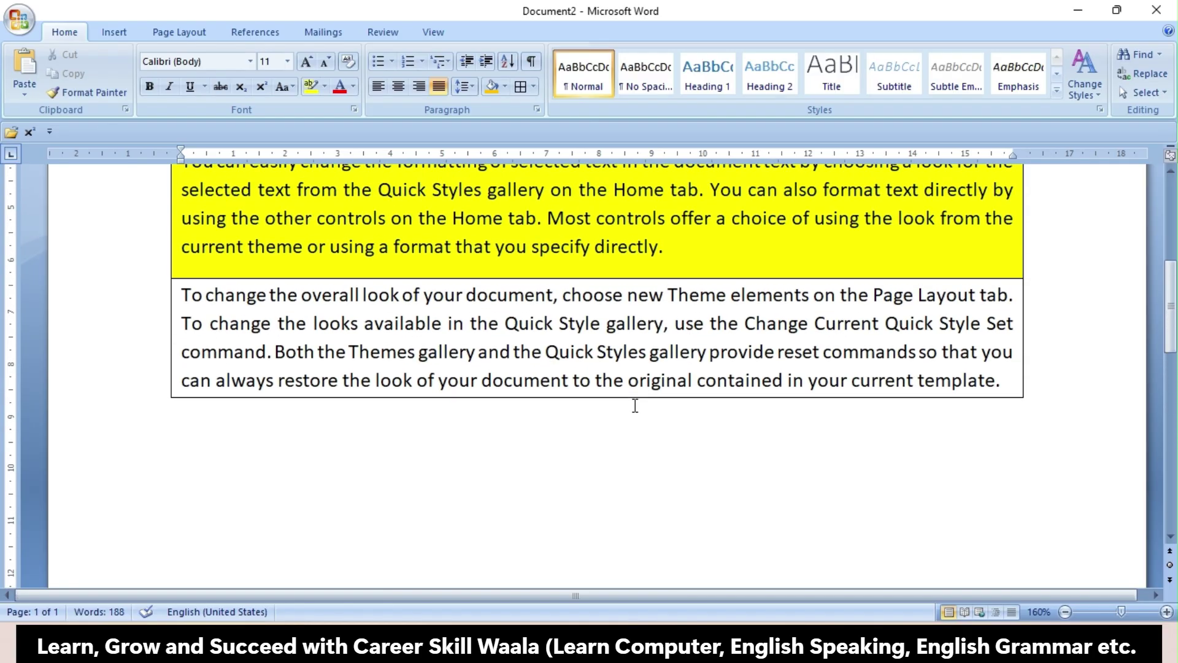
scroll(635, 405, up, 3)
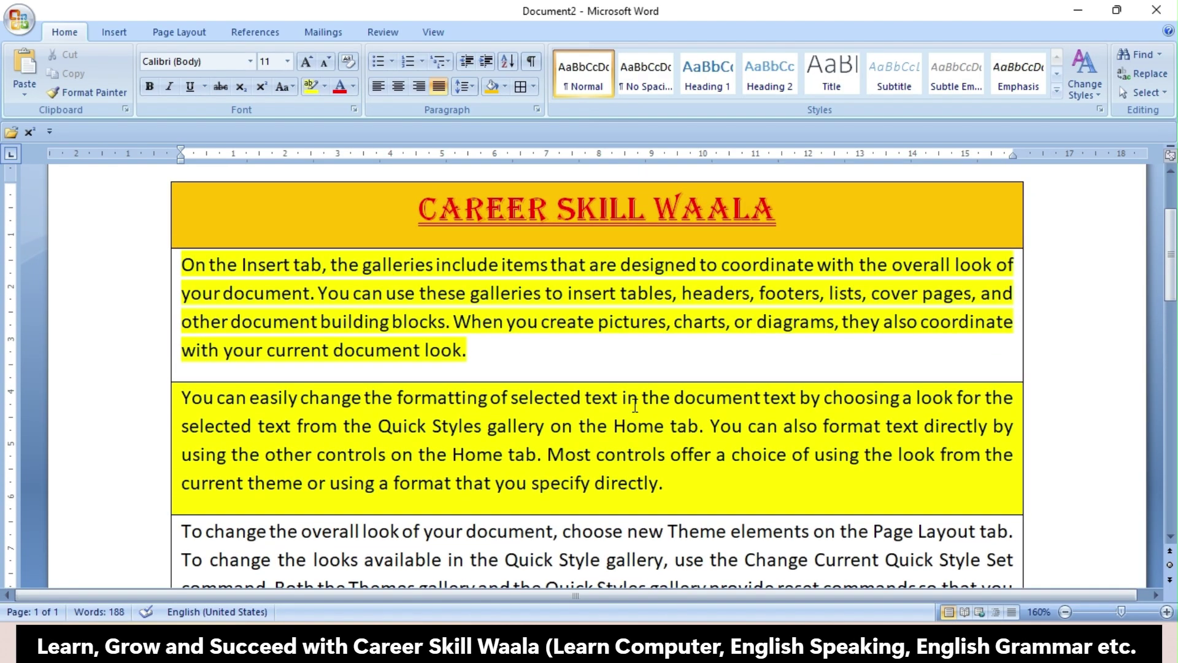
scroll(635, 405, down, 5)
scroll(635, 405, up, 7)
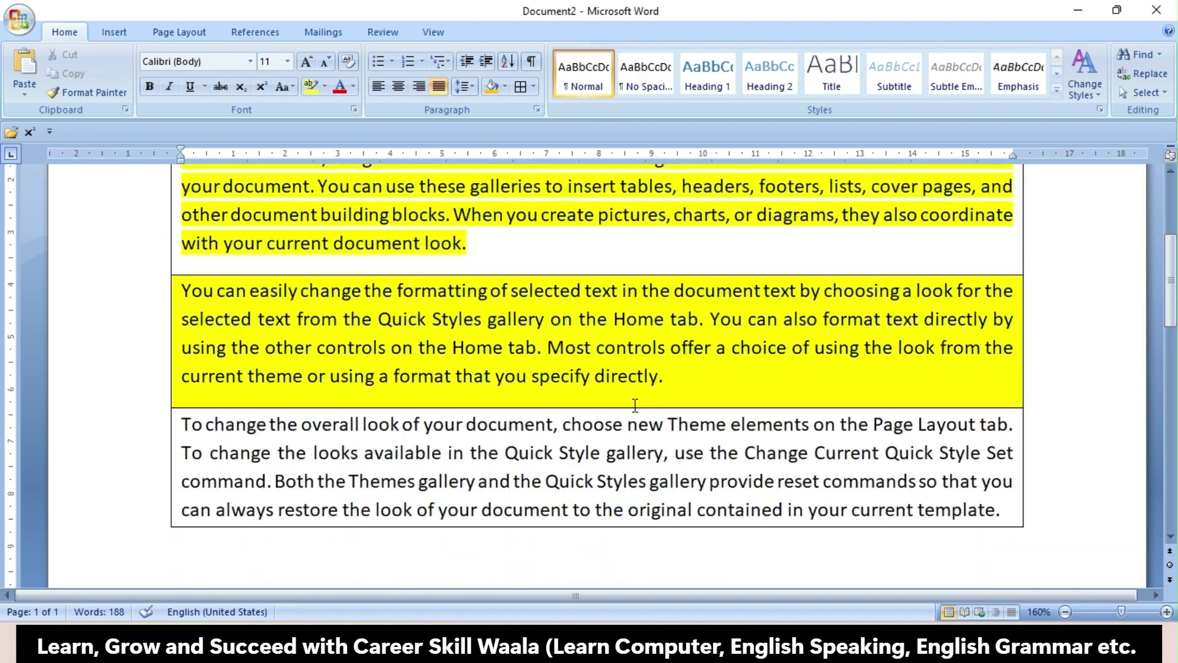
scroll(636, 405, up, 1)
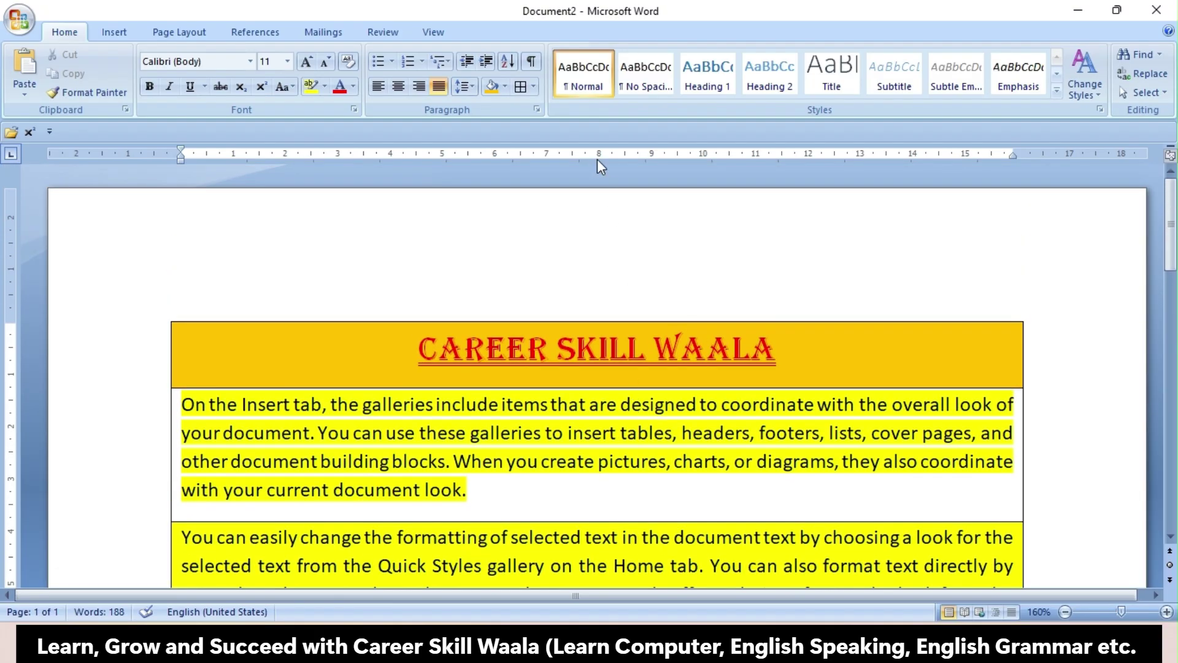
Remove all borders from the title and the three sample paragraphs
key(ctrl+a)
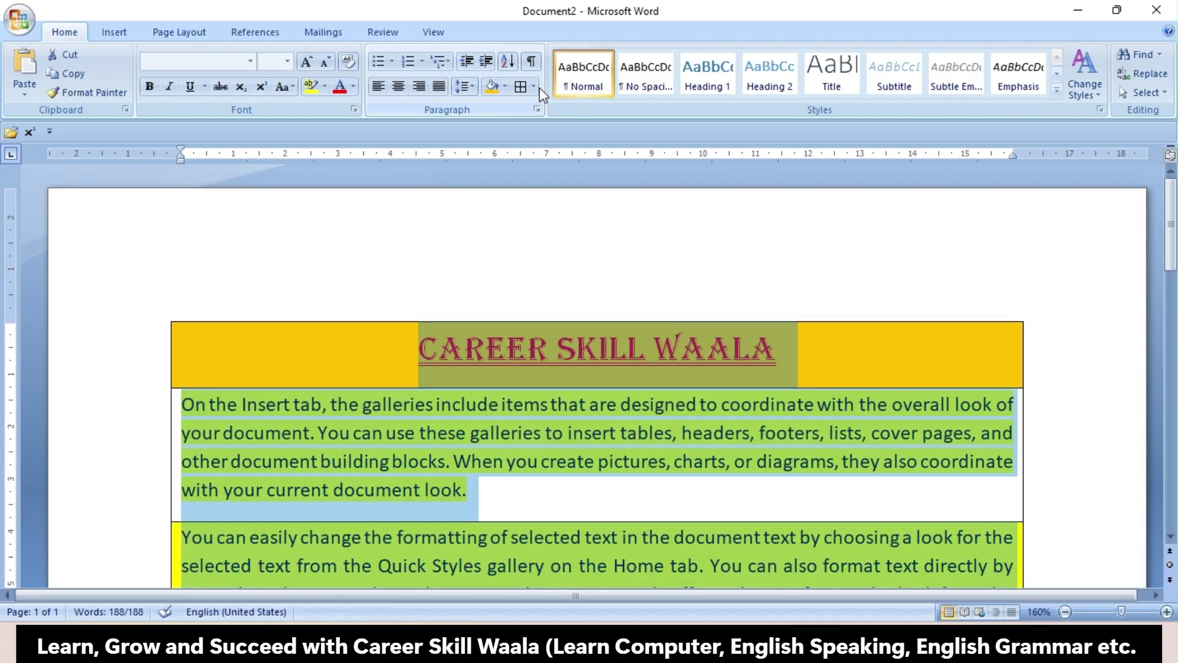
click(534, 86)
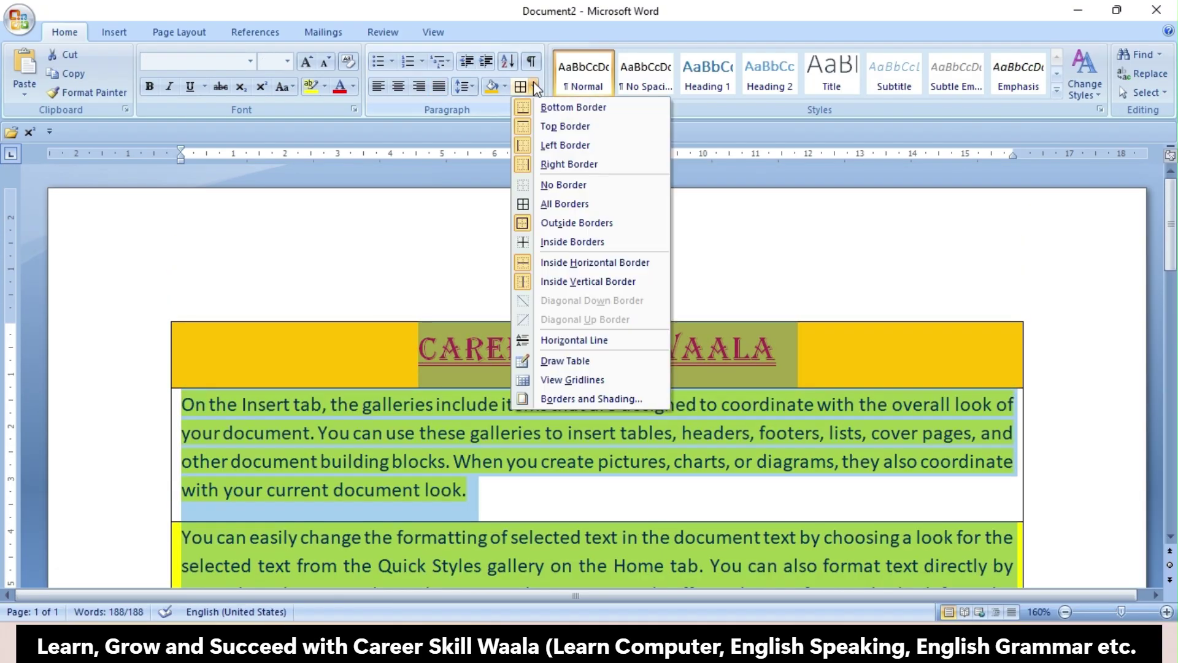
click(583, 184)
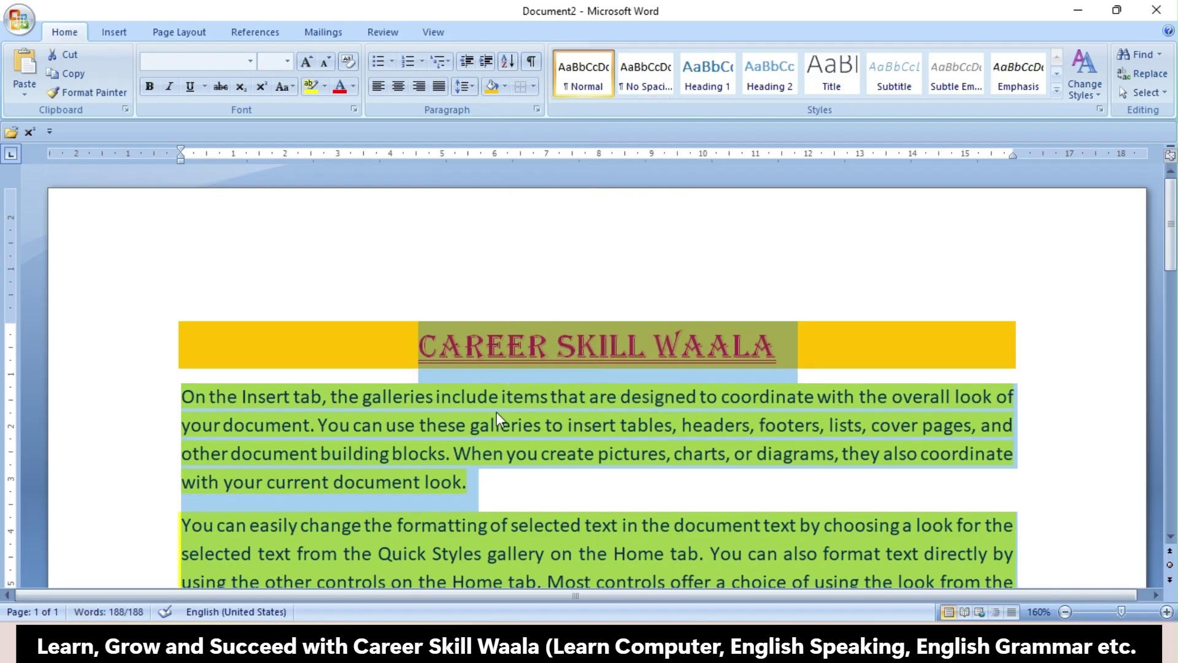
scroll(454, 498, down, 4)
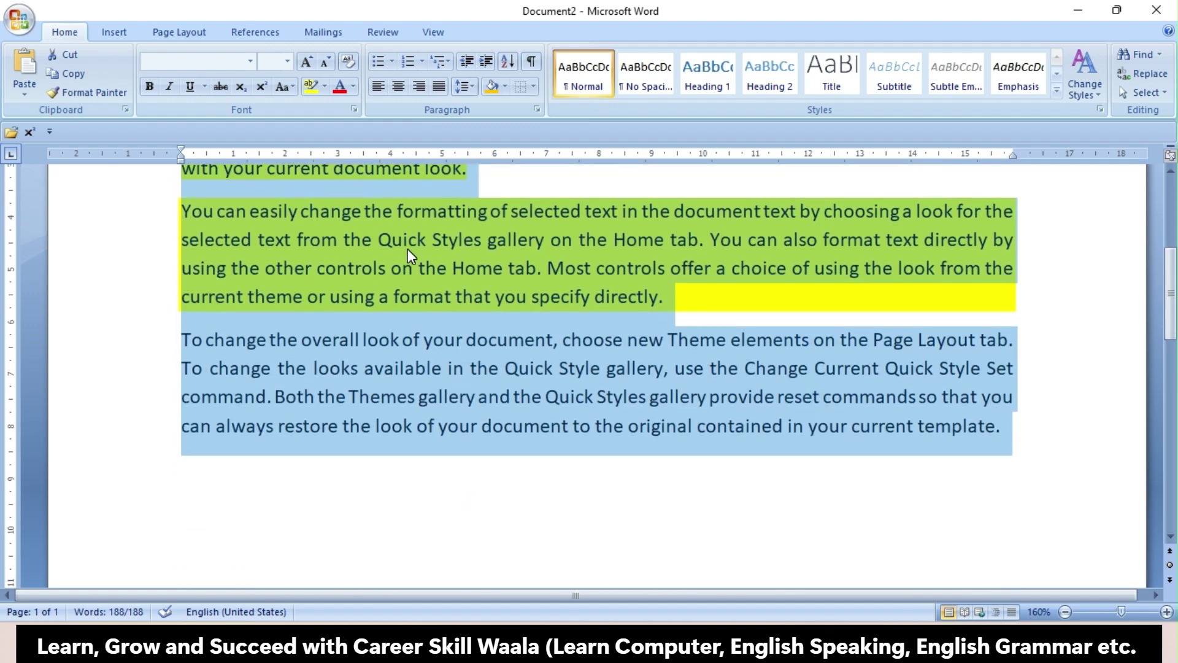
Apply Outside Borders around the title and all three paragraphs, and review the frame over the whole text
click(536, 85)
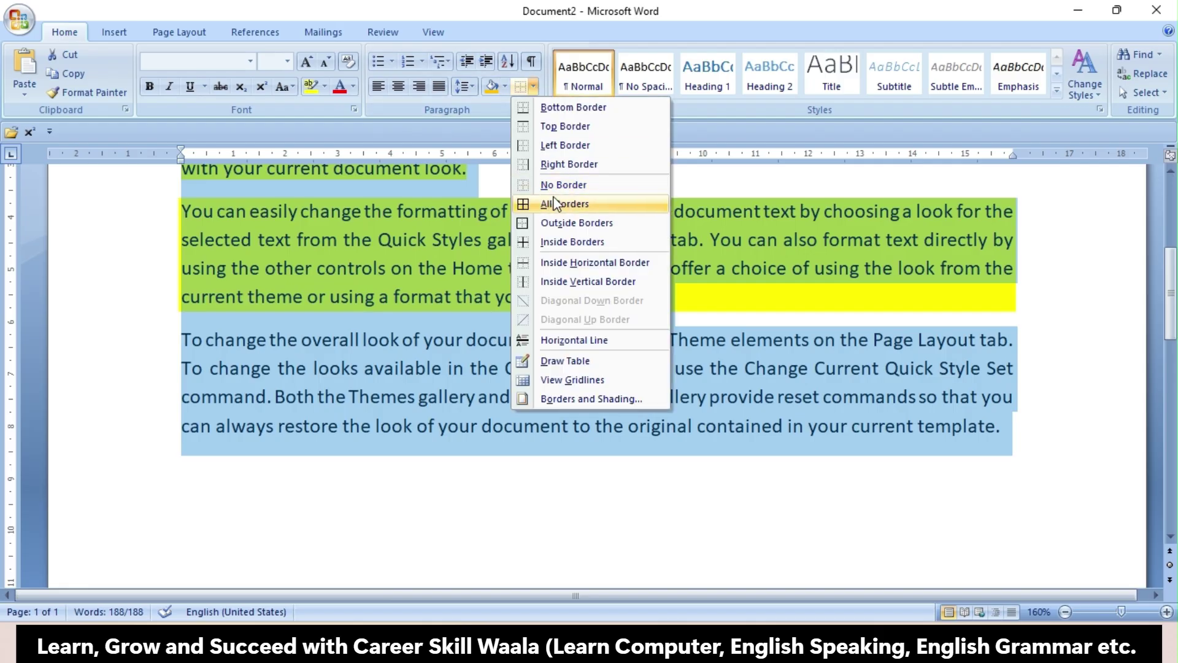
click(612, 223)
scroll(609, 221, up, 5)
click(610, 241)
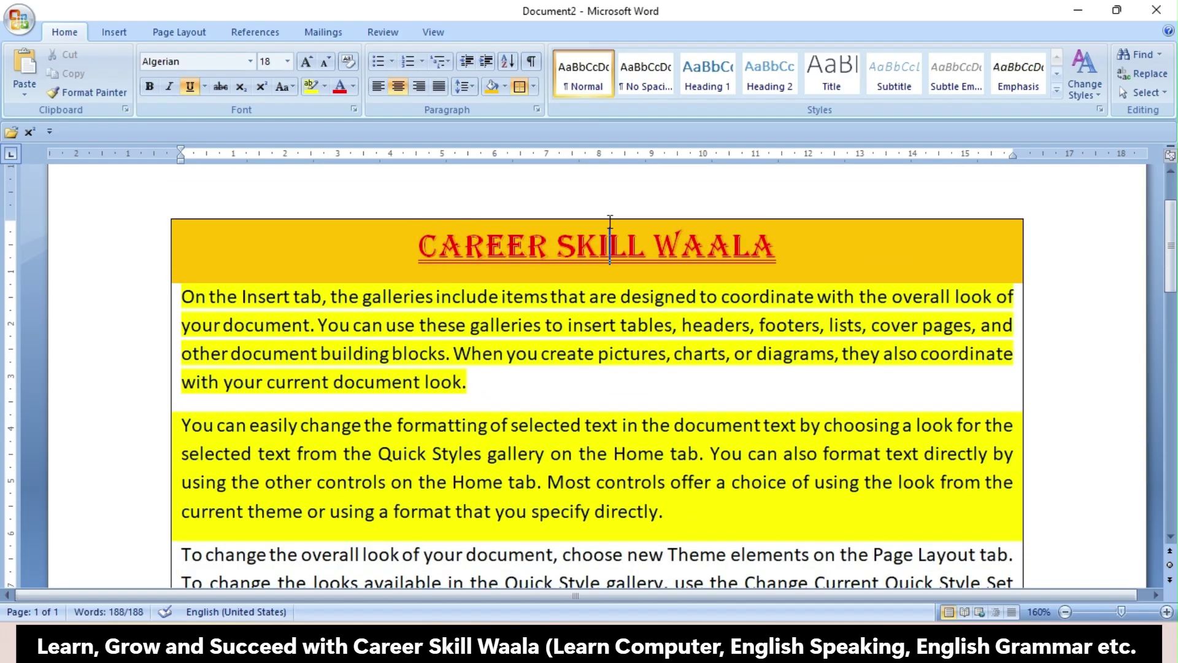
scroll(1049, 461, down, 3)
scroll(1050, 461, up, 5)
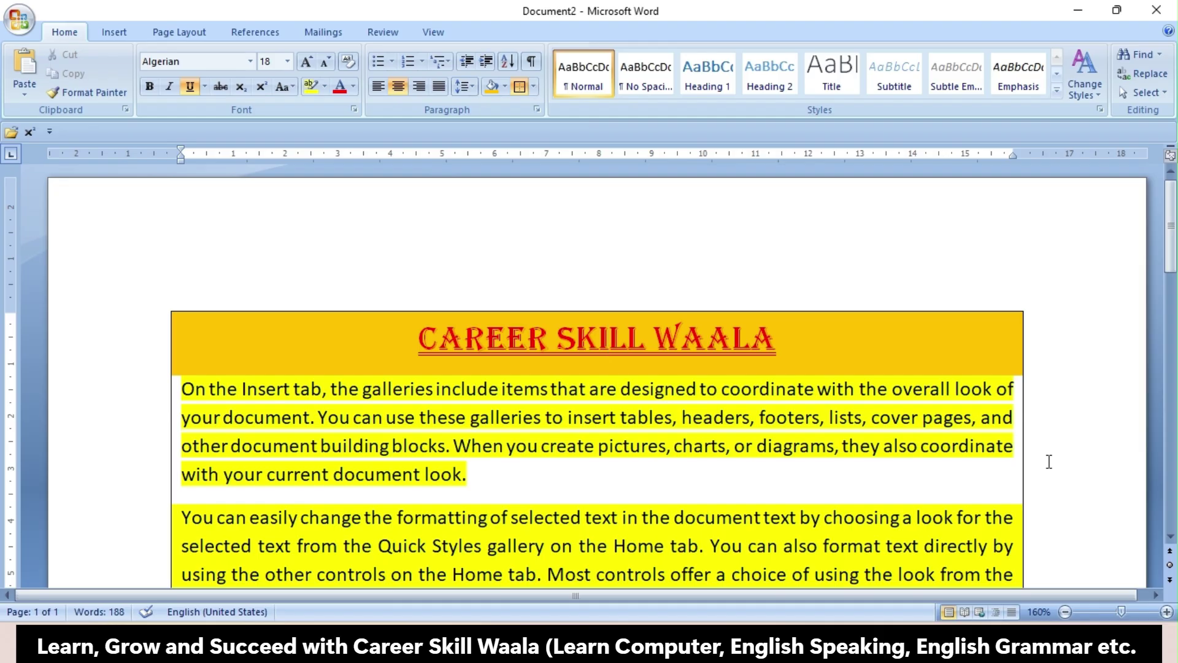
scroll(1050, 462, down, 6)
scroll(1049, 461, up, 6)
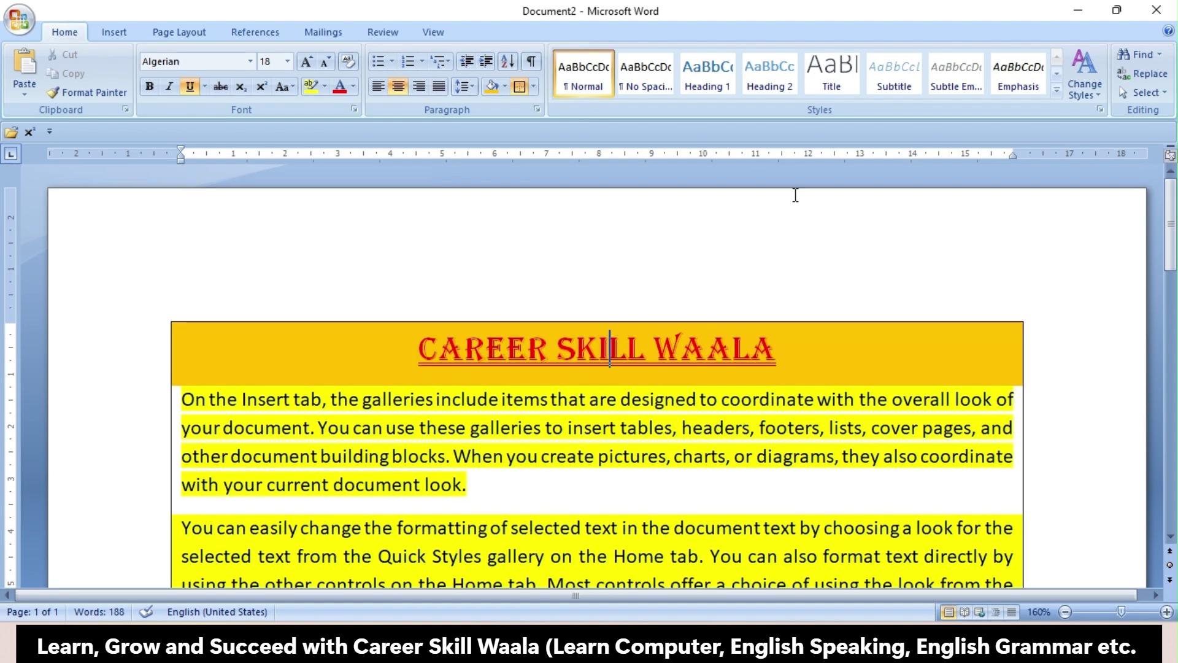
Remove all borders from the document text, and delete the entire content
click(534, 87)
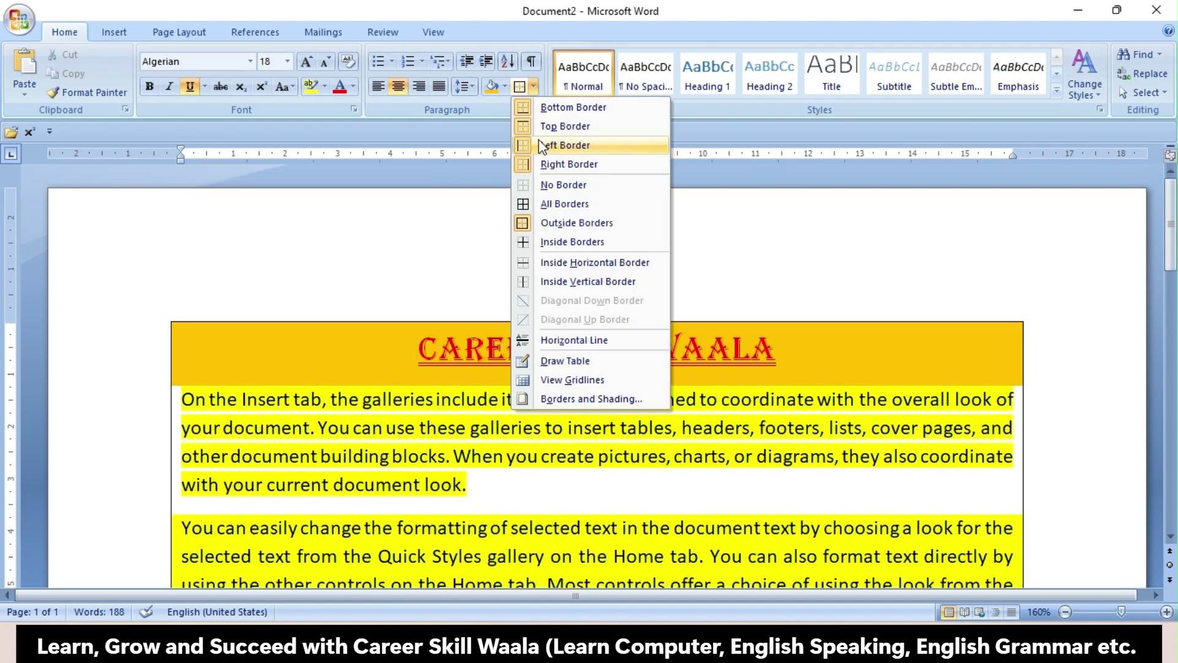
click(564, 185)
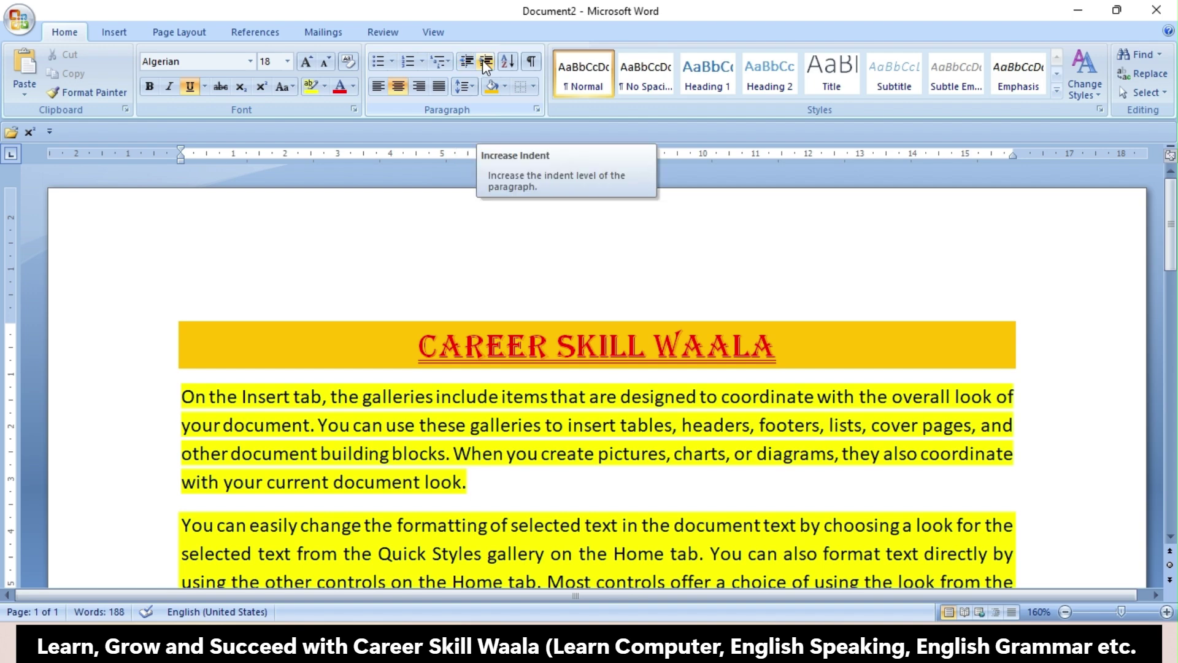
key(ctrl+a)
key(Delete)
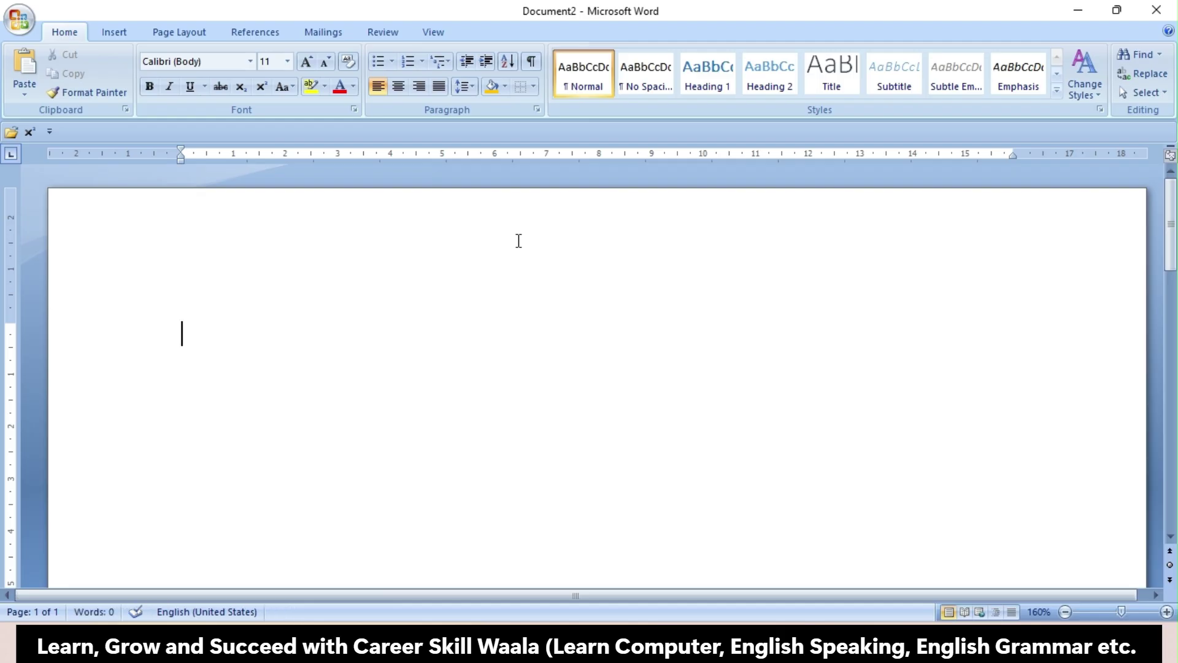
Enter TO on the first line and the filler text JDFLSJFD SDLFJS;LFDJSDF indented on the line below
text(TO)
key(Return)
double_click(252, 366)
double_click(257, 410)
text(JDFLSJFD SDLFJS;LFDJSDF)
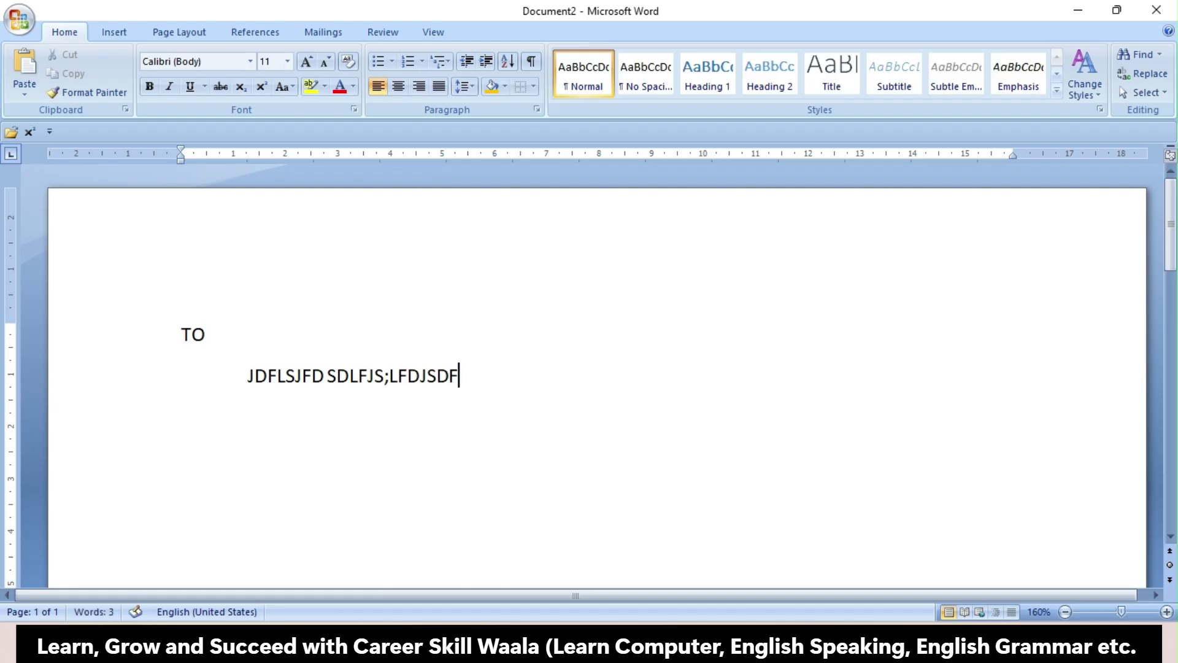
Delete the indented filler text under TO, leaving an empty line at the left margin
key(Return)
key(BackSpace)
key(BackSpace)
key(BackSpace)
key(BackSpace)
key(BackSpace)
key(BackSpace)
key(BackSpace)
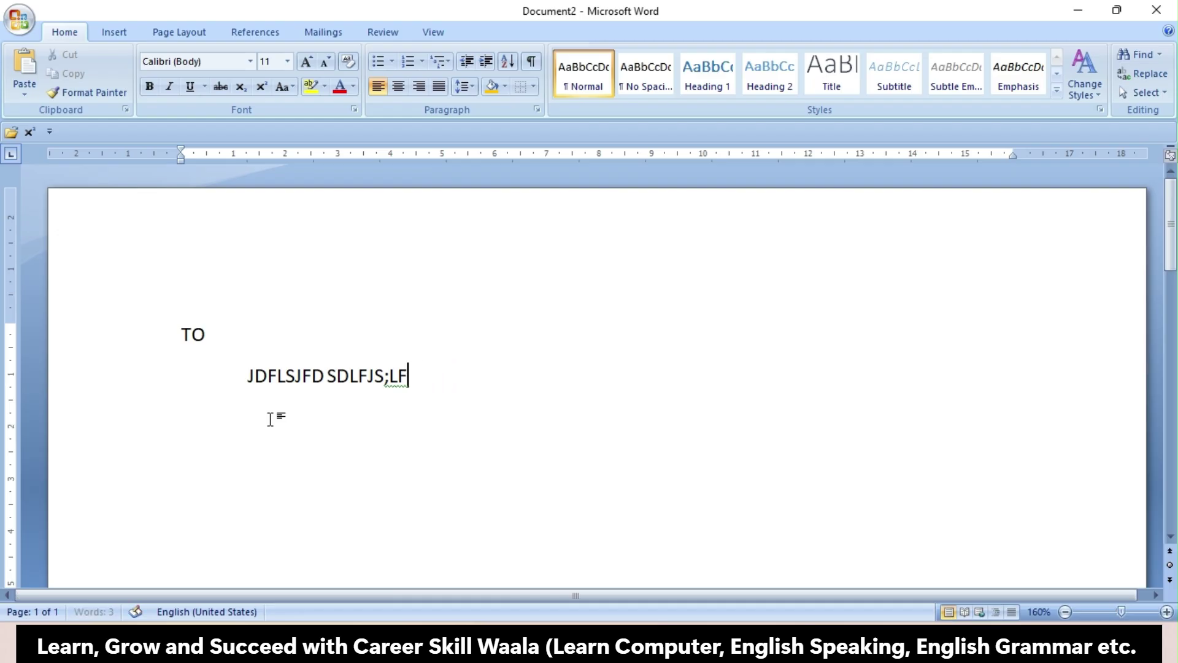
key(shift+Home)
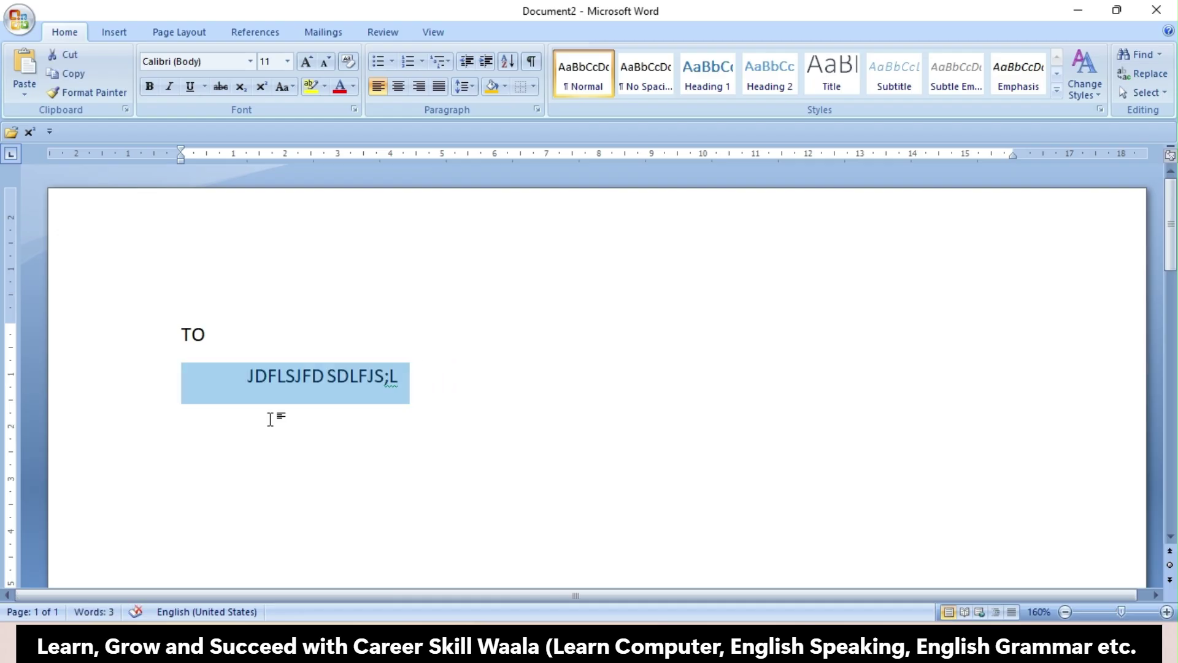
key(BackSpace)
key(BackSpace)
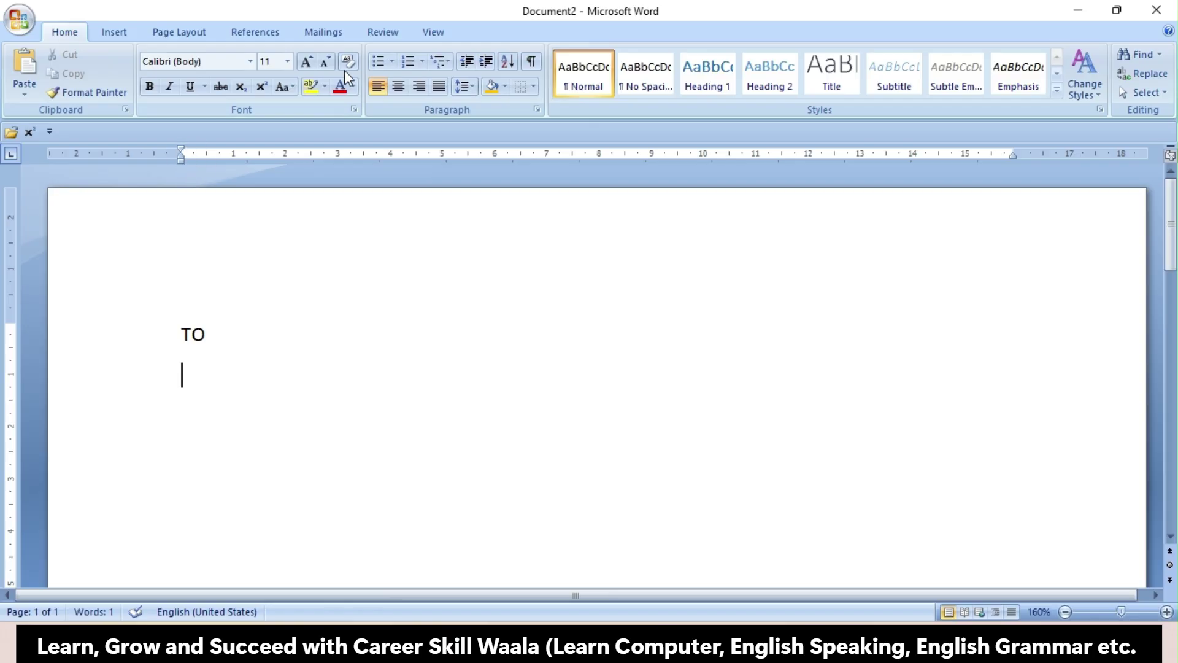
Increase the indent of the line under TO by one level, and enter THE, KJFLSJF and SDFSJF;LKSJ on separate lines
click(483, 64)
text(THE)
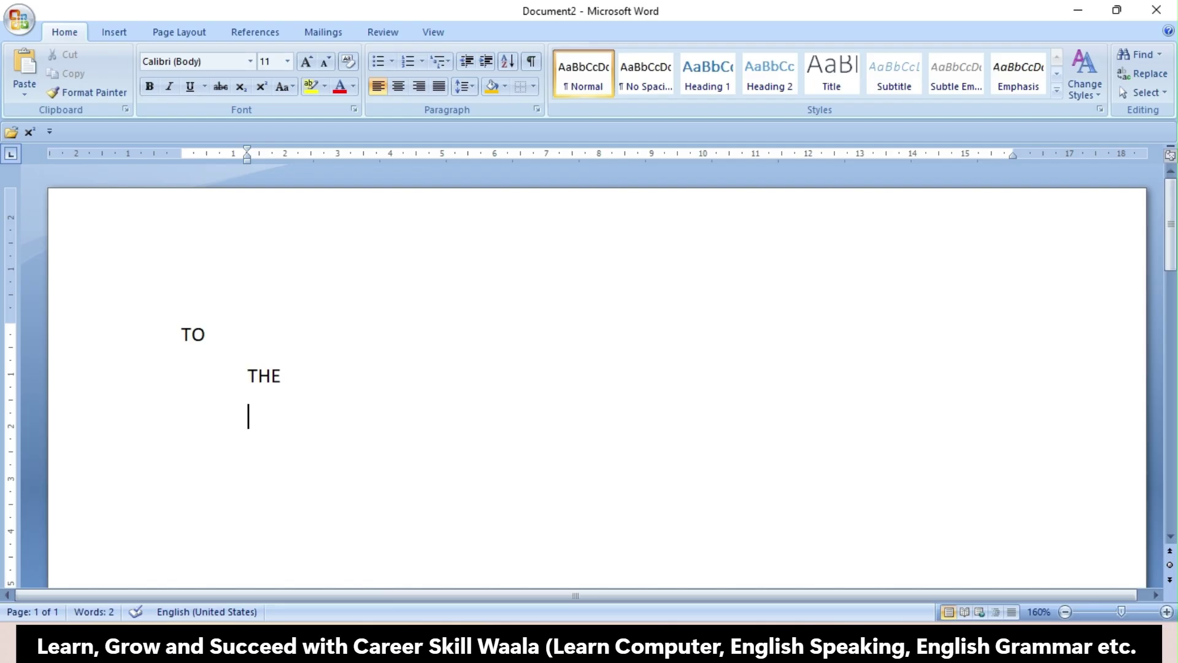
text(KJFLSJF)
key(Return)
text(SDFSJF;LKSJ)
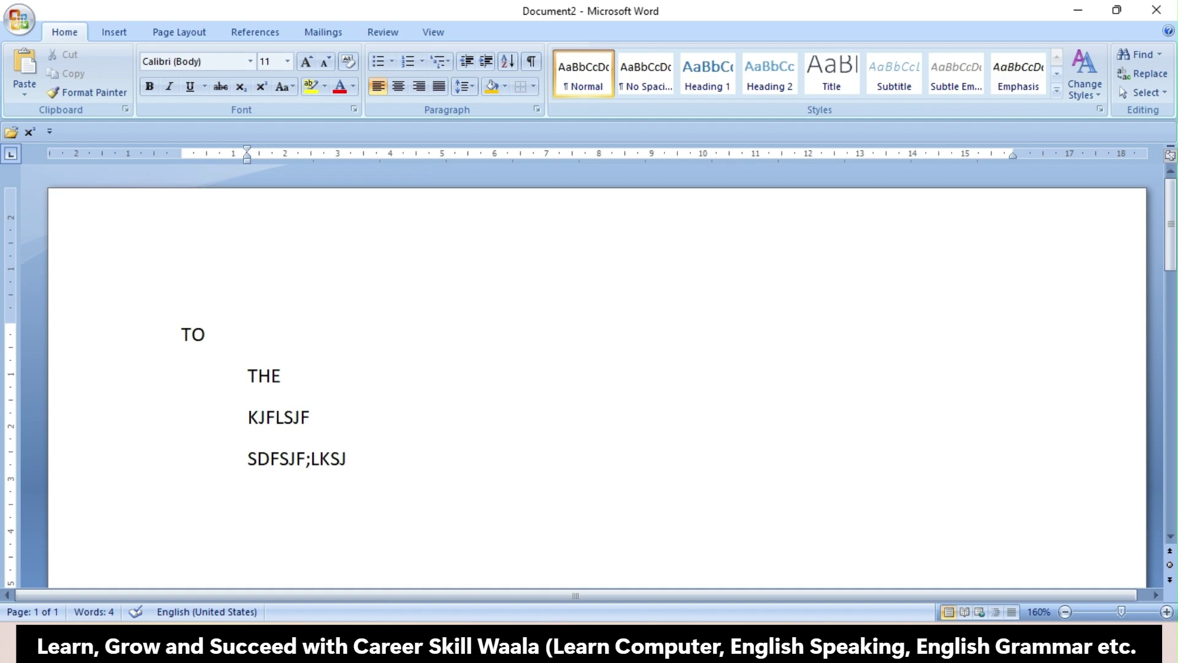
Add a line decreased to the margin's indent level, and enter SIR,MA'AM on it
key(Return)
click(469, 62)
text(SIR,)
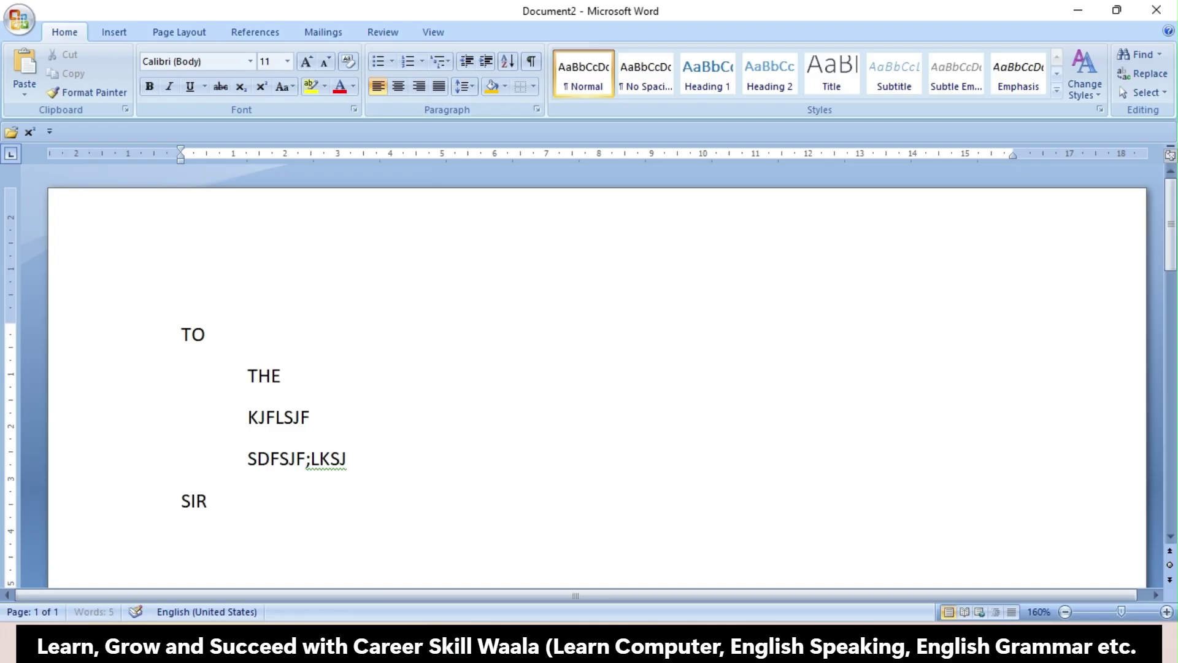
text(MA'AM)
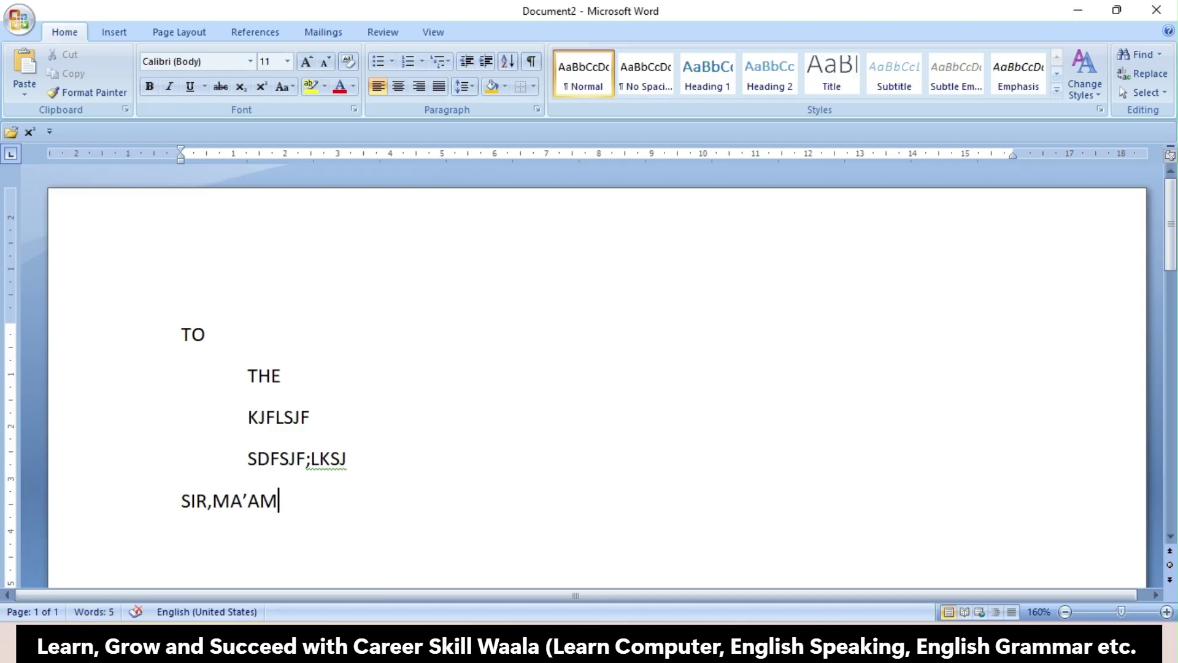
Add an empty line under SIR,MA'AM and increase its indent by two levels
key(Return)
click(488, 61)
click(488, 62)
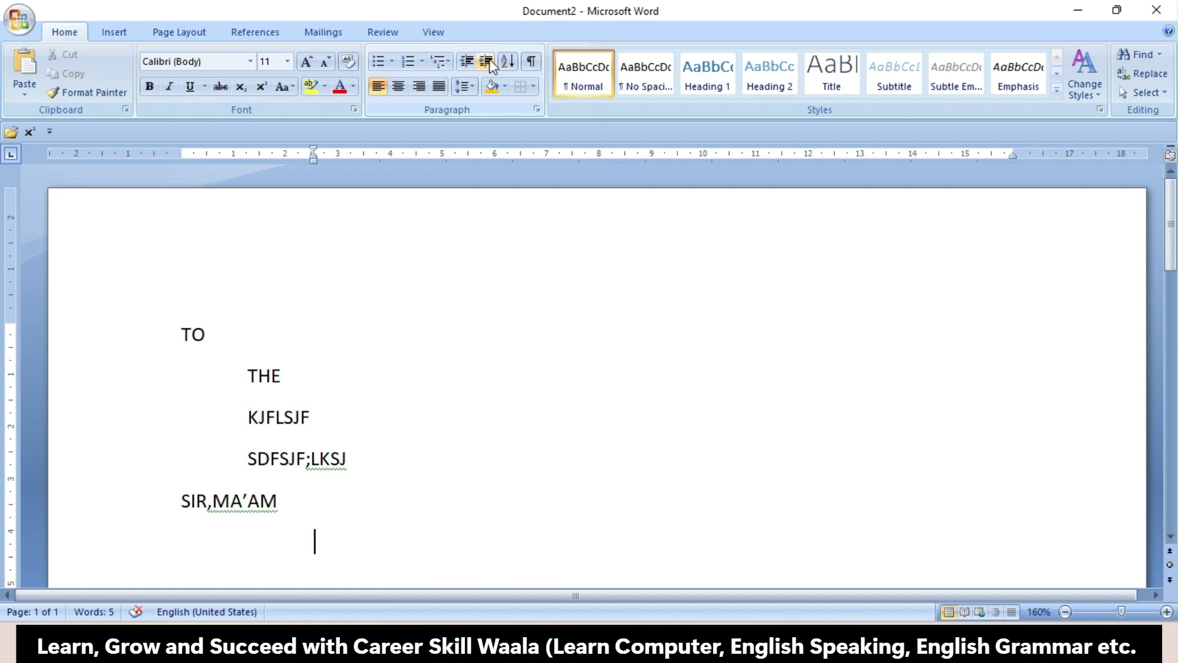
Replace the whole document content with a list of eight first names in capitals, one per line
key(ctrl+a)
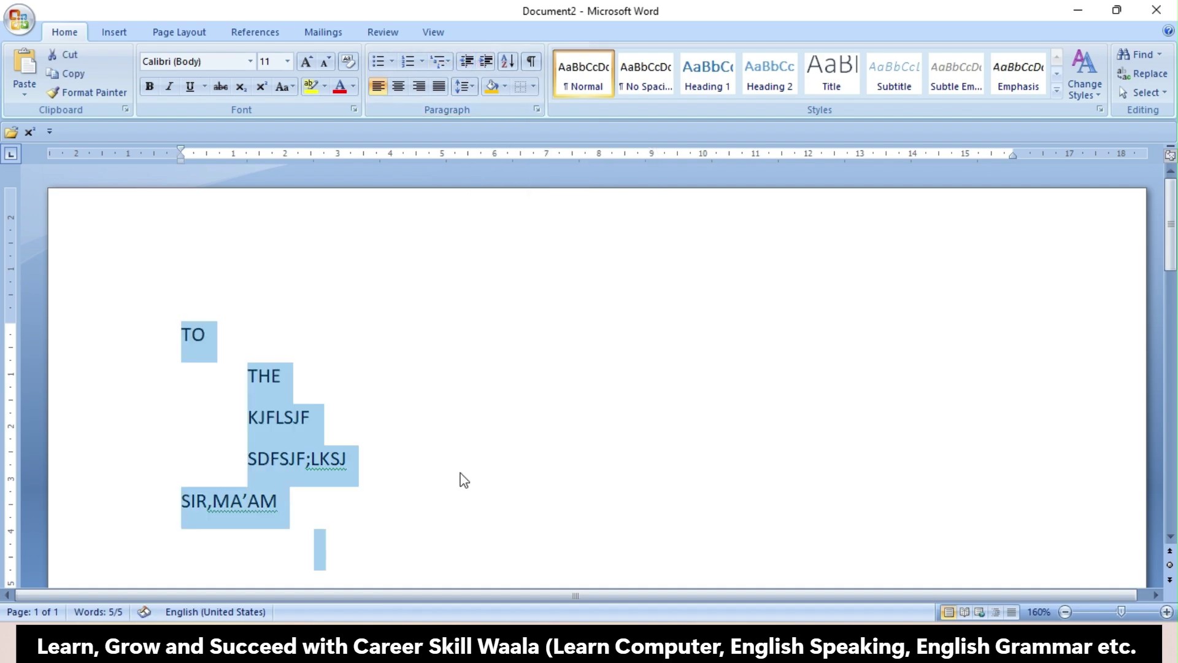
key(Delete)
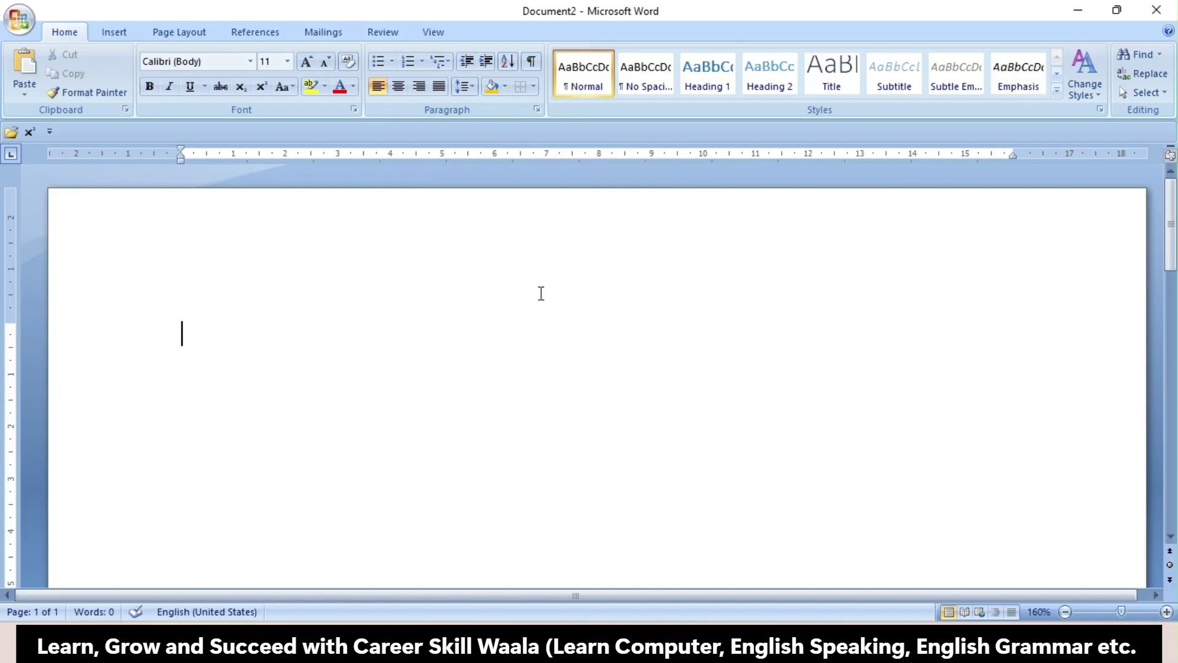
text(KOMAL)
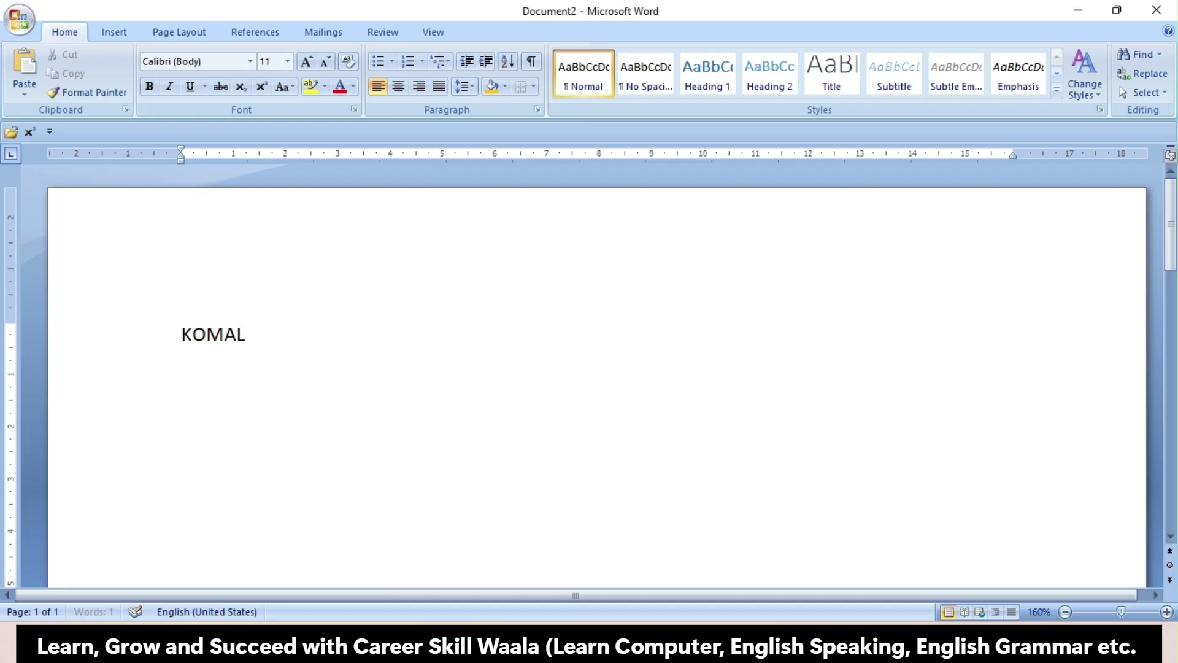
key(Return)
text(AJAY)
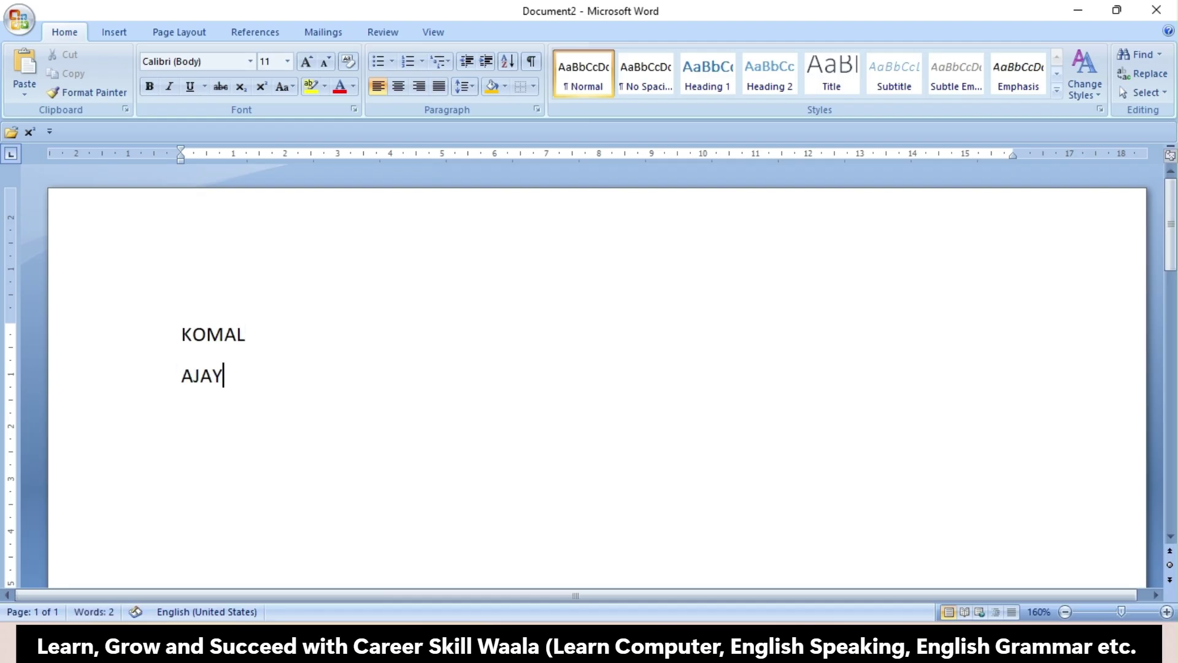
key(Return)
text(VIJAY)
key(Return)
text(HARSHIT)
key(Return)
text(AAKASH)
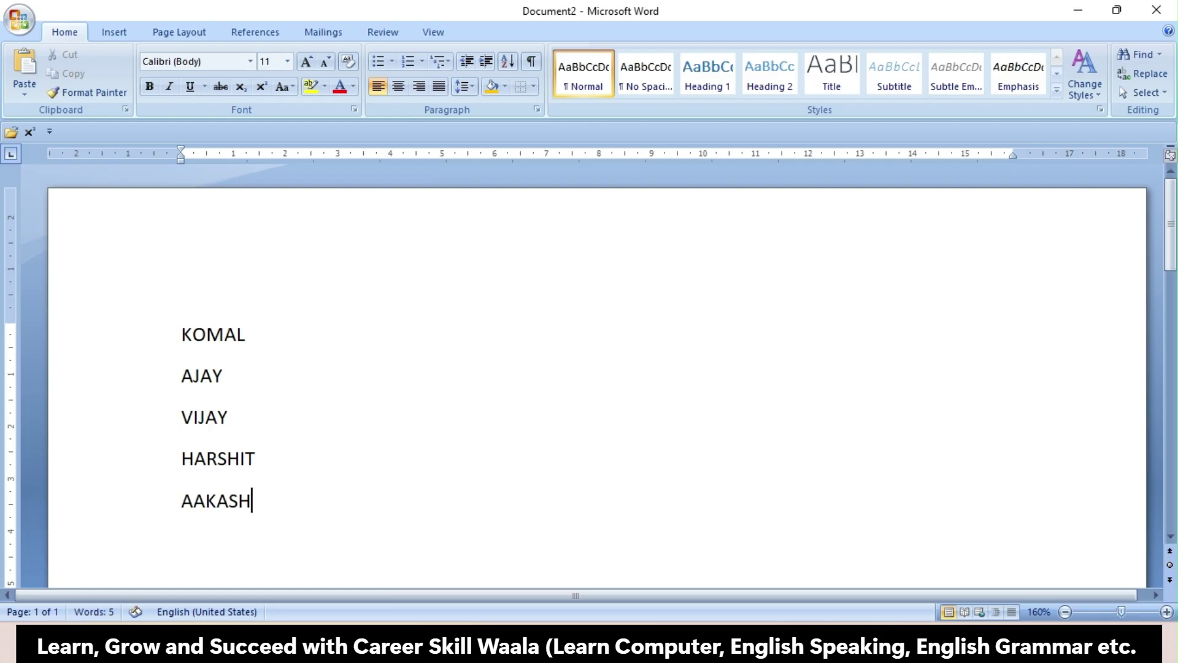
key(Return)
text(MOHIT)
key(Return)
text(ROHIT)
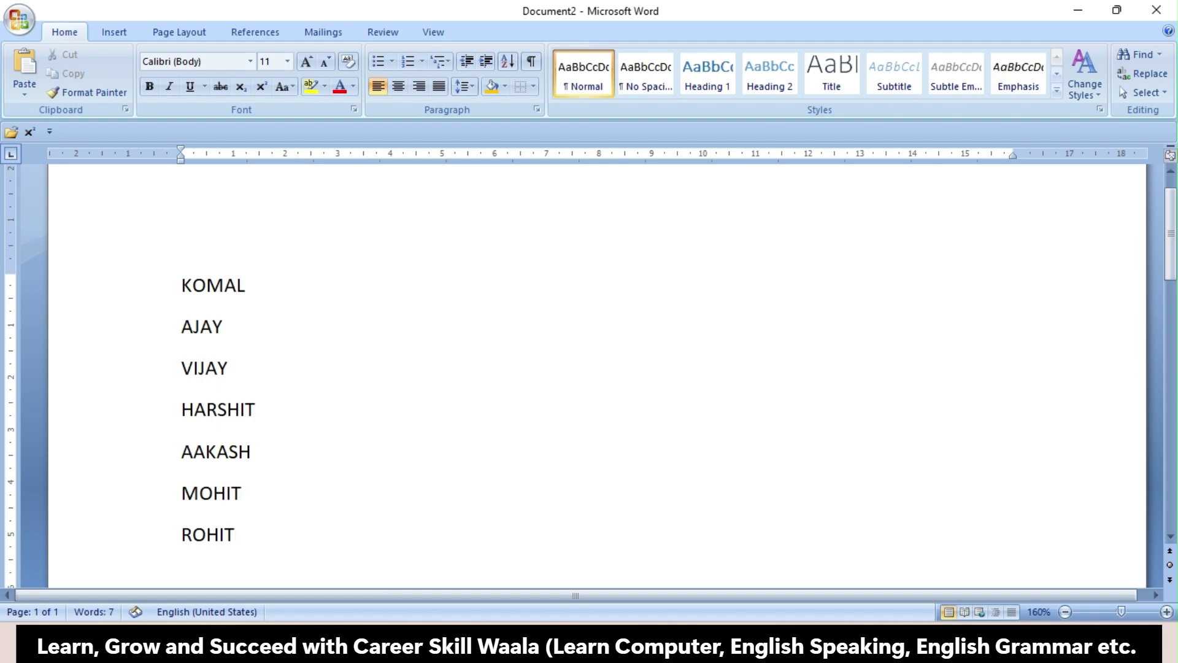
key(Return)
text(BOBY)
Sort the whole list of names by paragraphs as text in ascending order, with no header row
key(ctrl+a)
scroll(334, 365, down, 1)
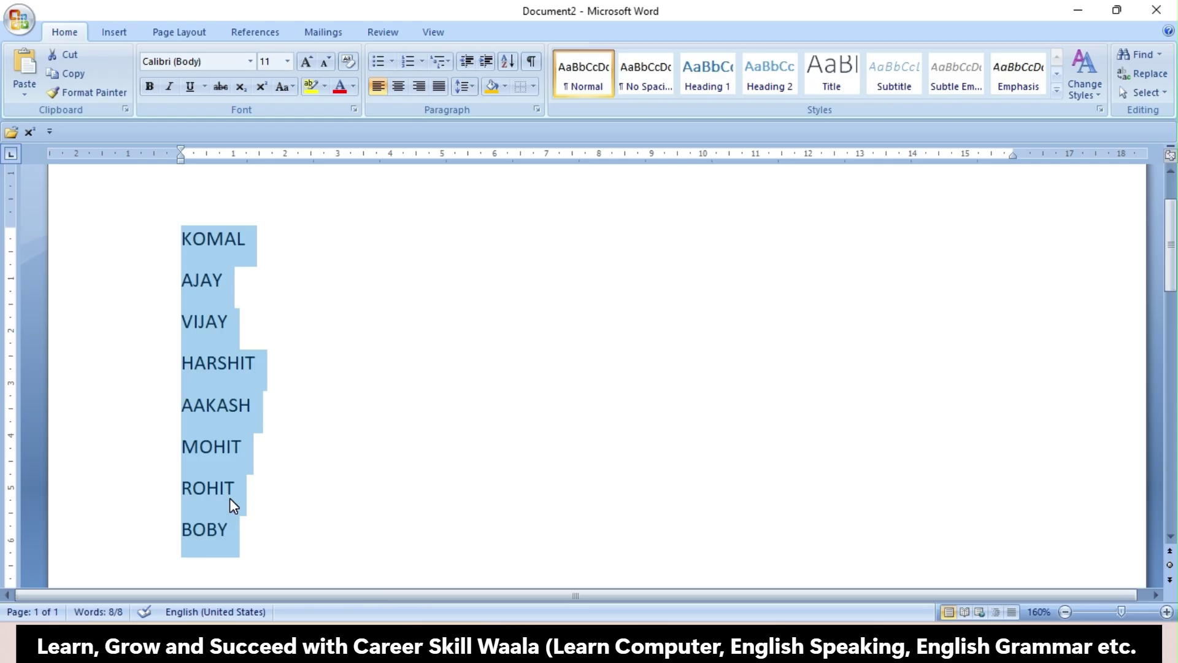
click(508, 63)
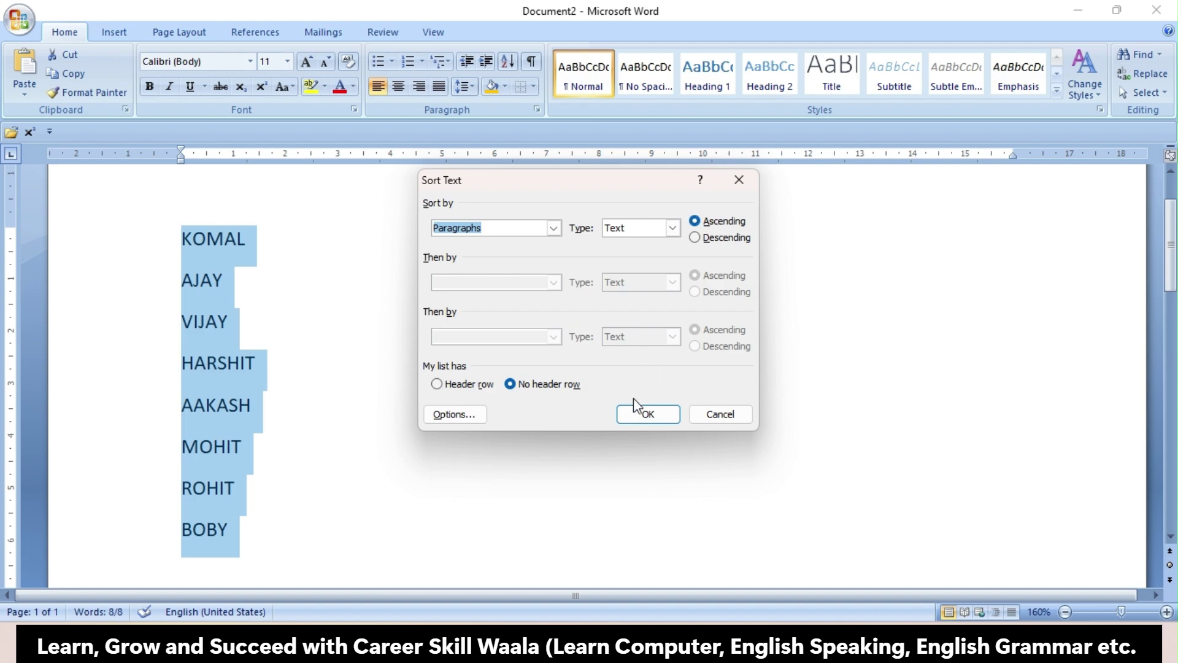
click(650, 416)
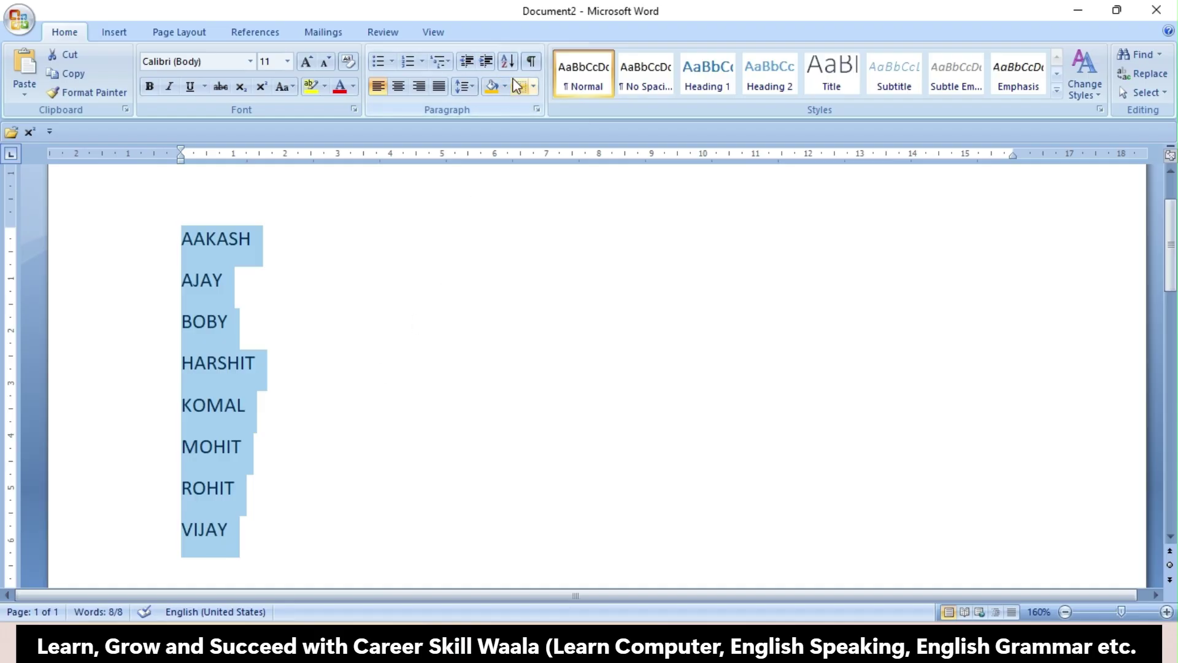
Sort the selected names in descending order
click(513, 63)
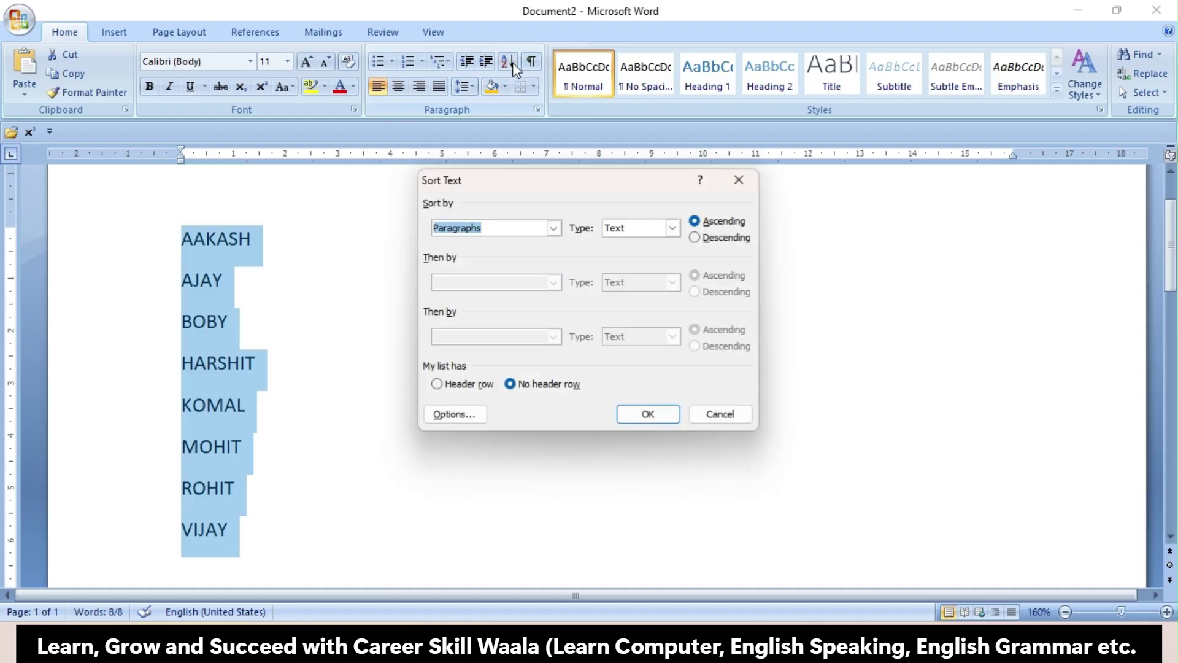
click(700, 239)
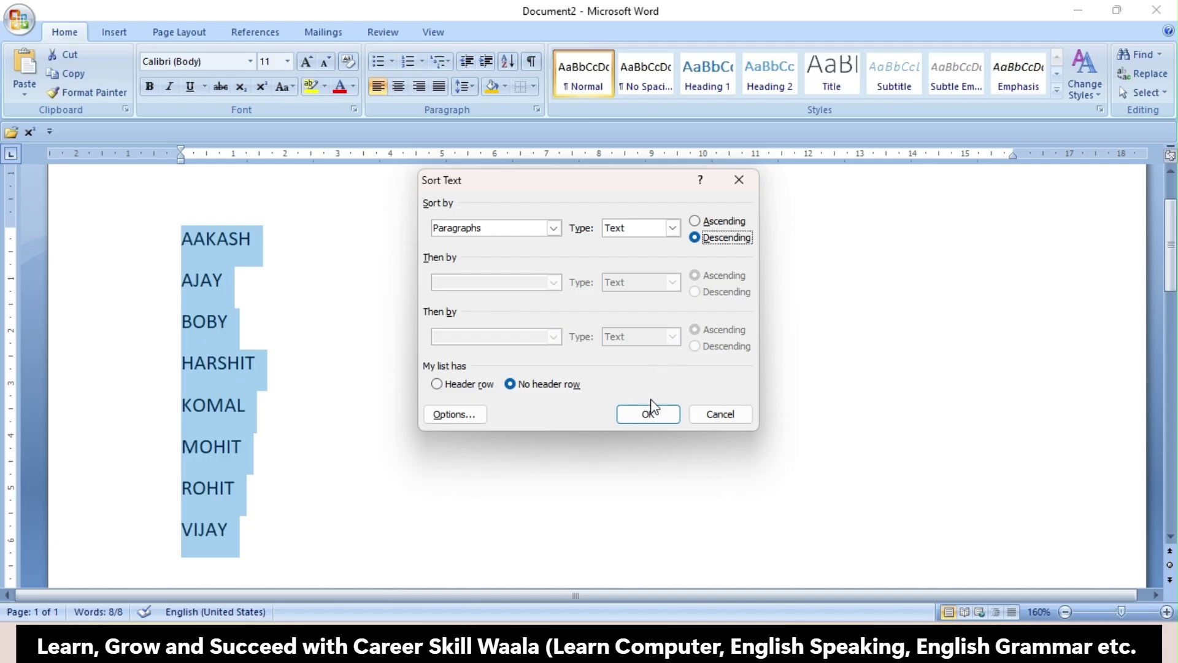
click(649, 416)
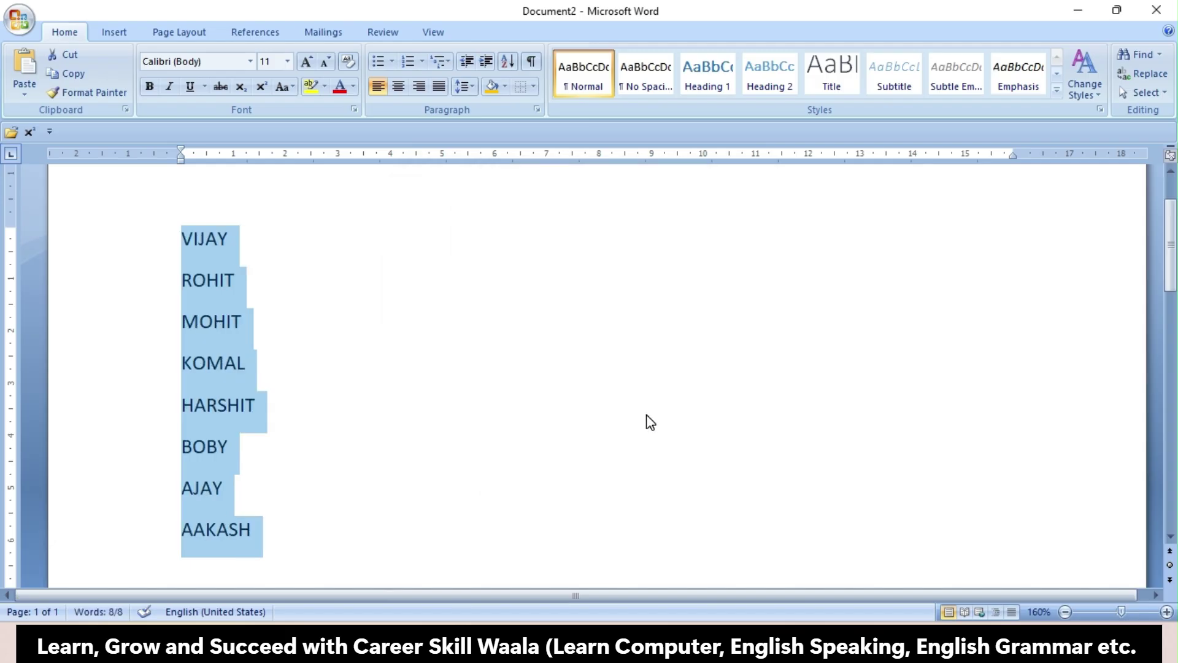
Sort the selected names back into ascending order
click(515, 66)
click(718, 220)
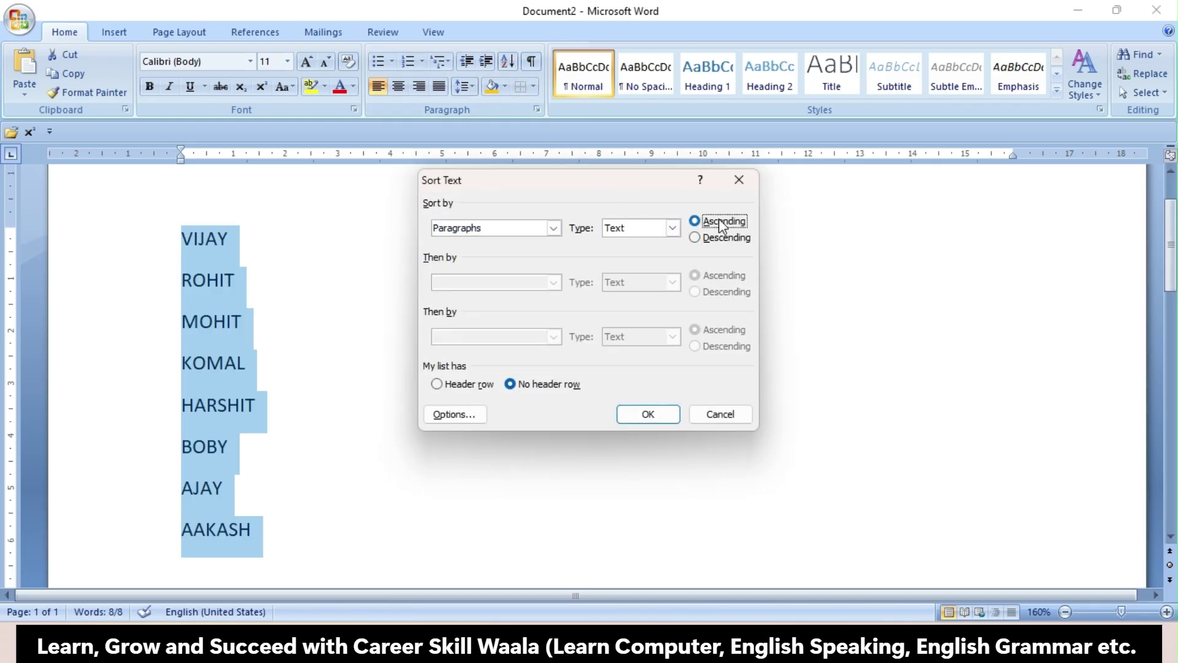
click(658, 413)
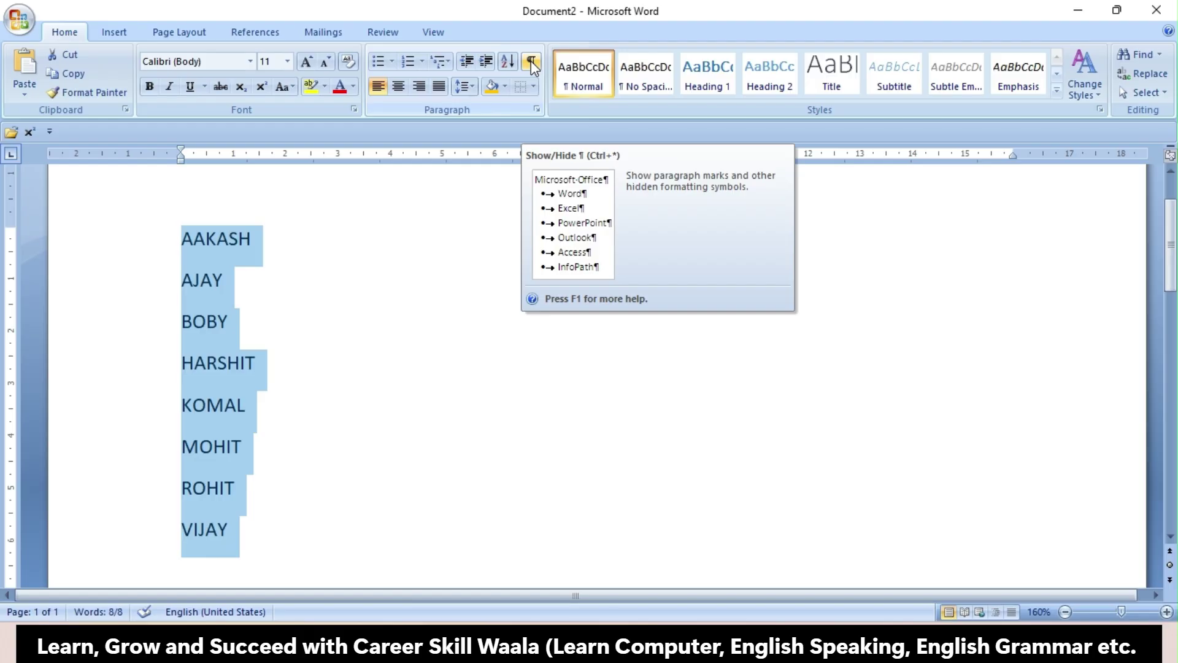
Delete the list of names and generate three sample paragraphs with =RAND()
key(Delete)
text(=RAND)
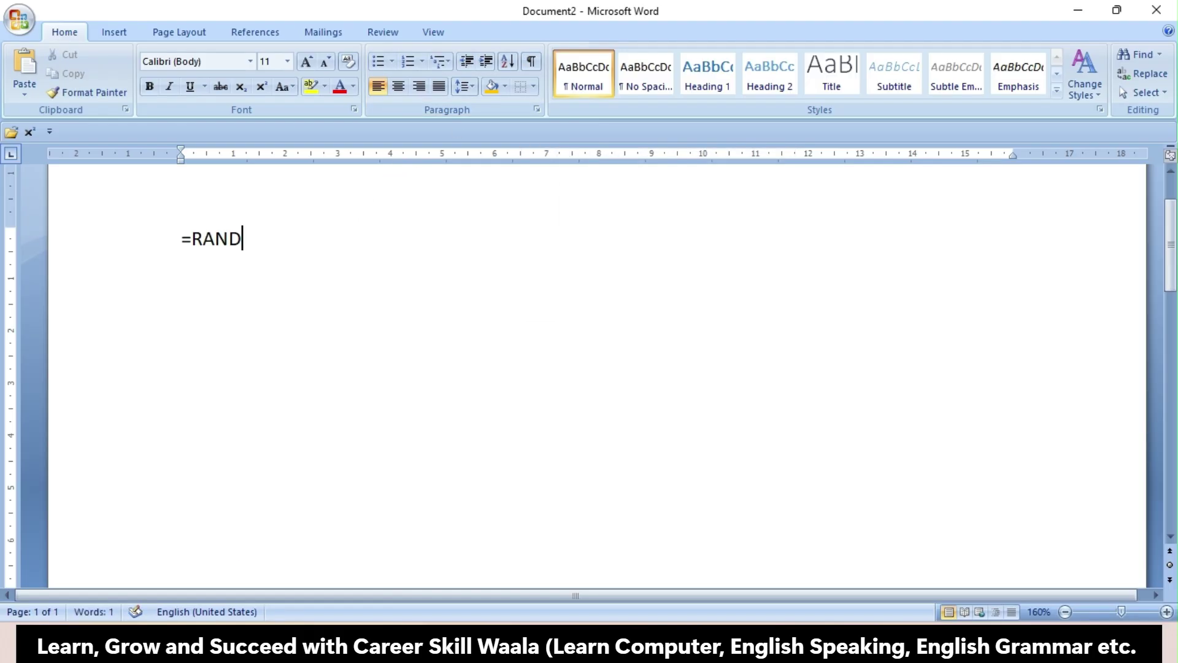
text(())
key(Return)
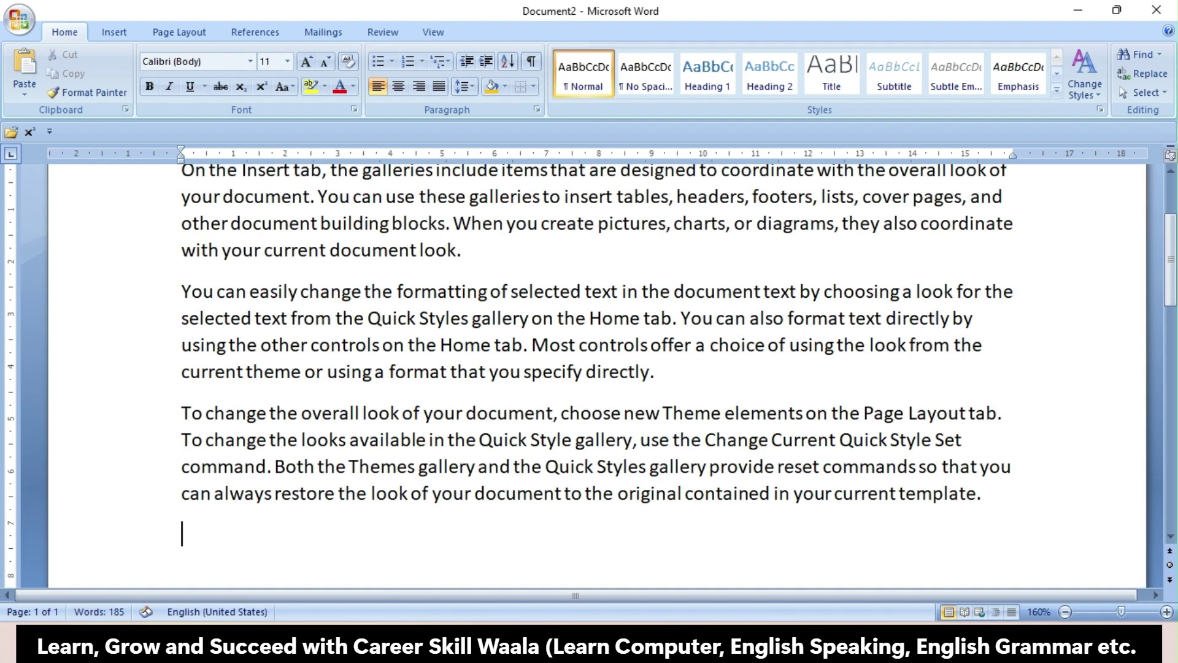
scroll(466, 219, up, 1)
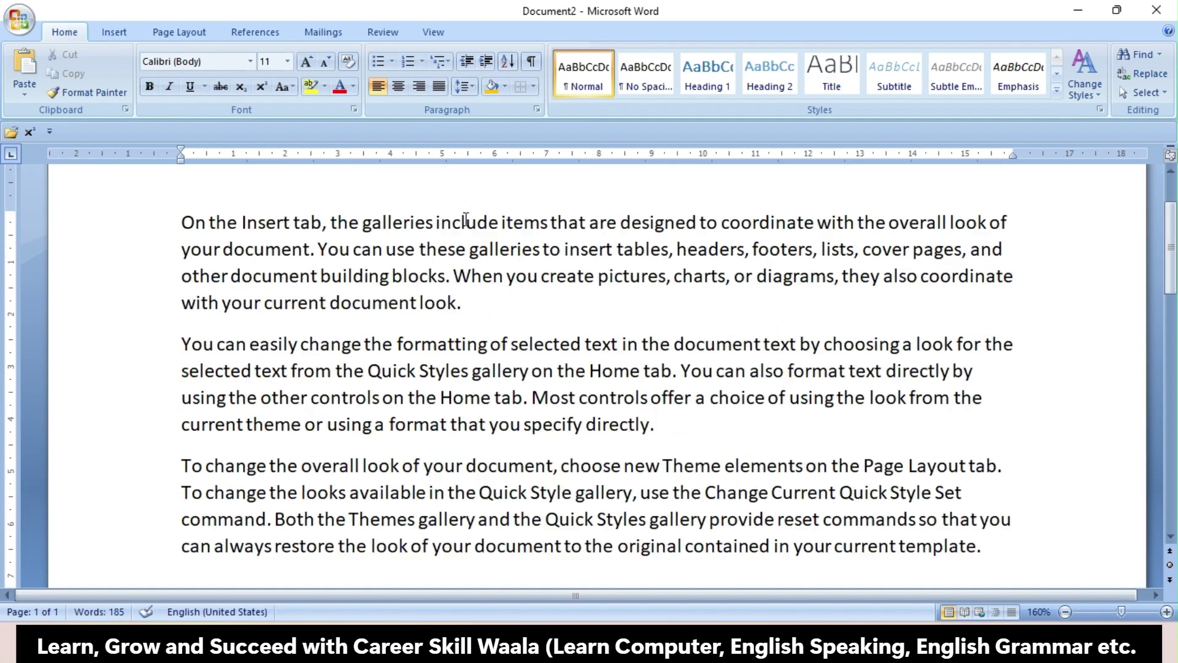
scroll(467, 219, down, 1)
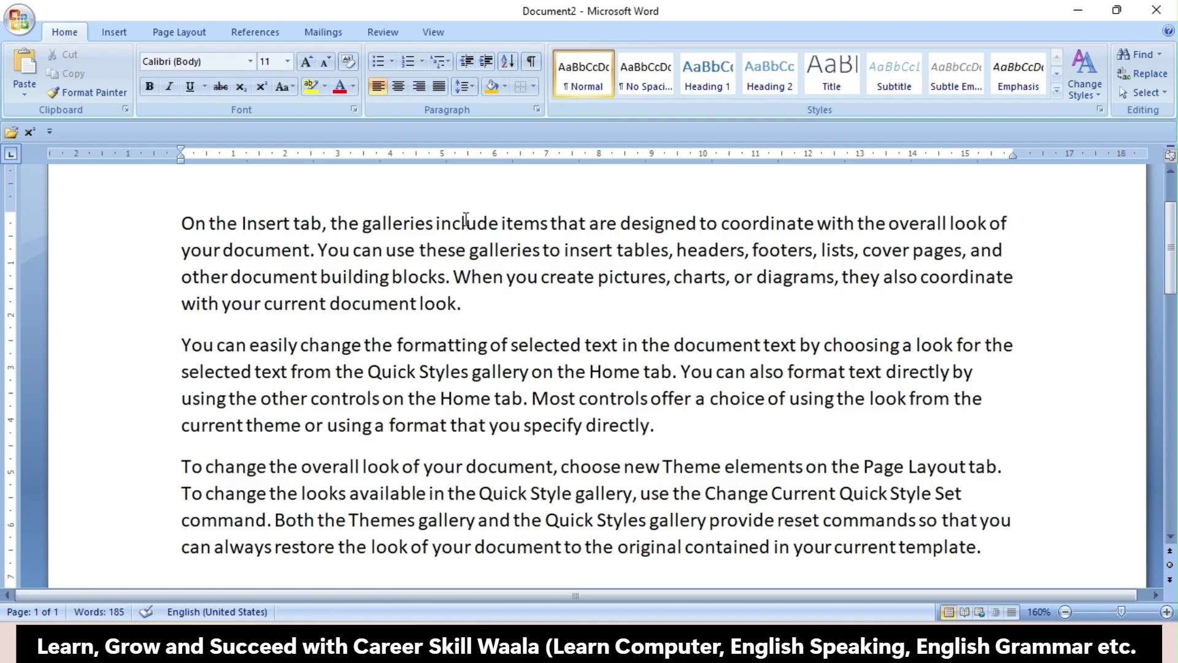
Show the paragraph marks and hidden formatting symbols, and select the mark ending the third paragraph
click(533, 61)
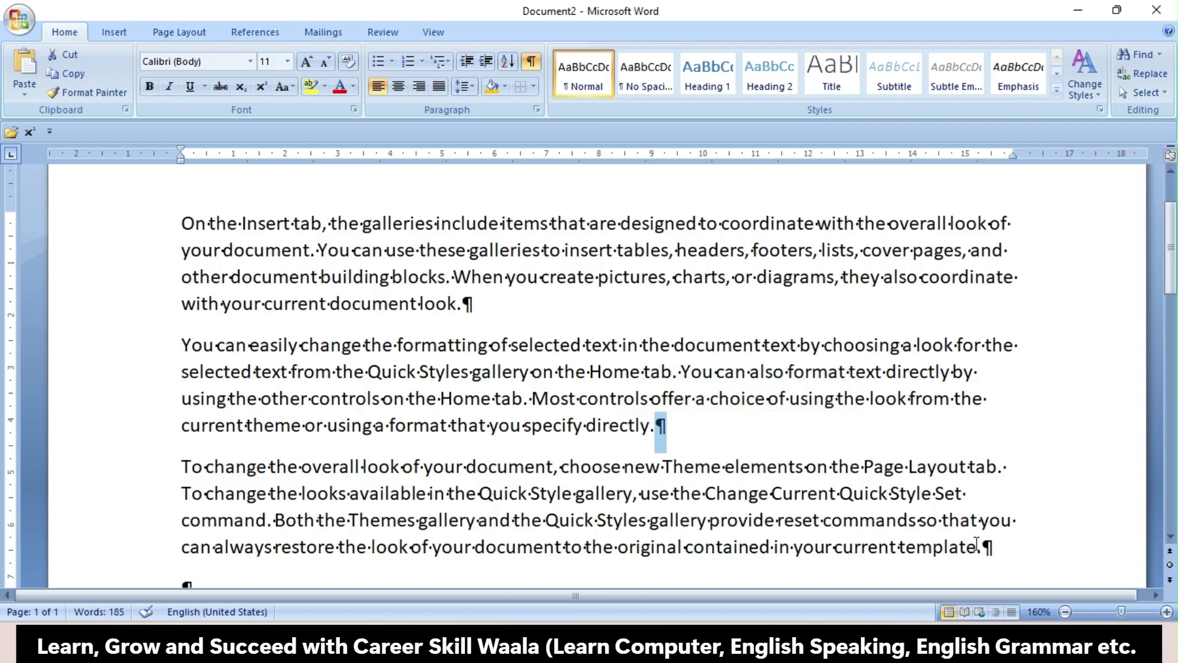
drag(985, 546, 995, 547)
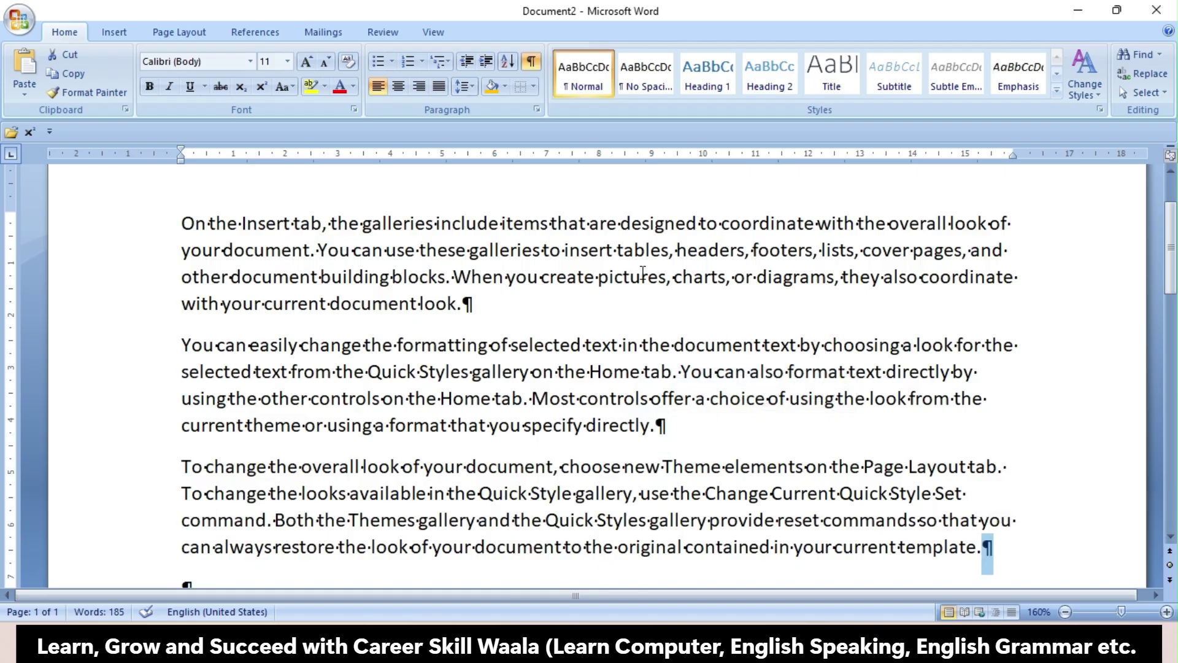
Split the first paragraph before the word "tables", and select the new paragraph mark after "insert"
click(619, 249)
key(Return)
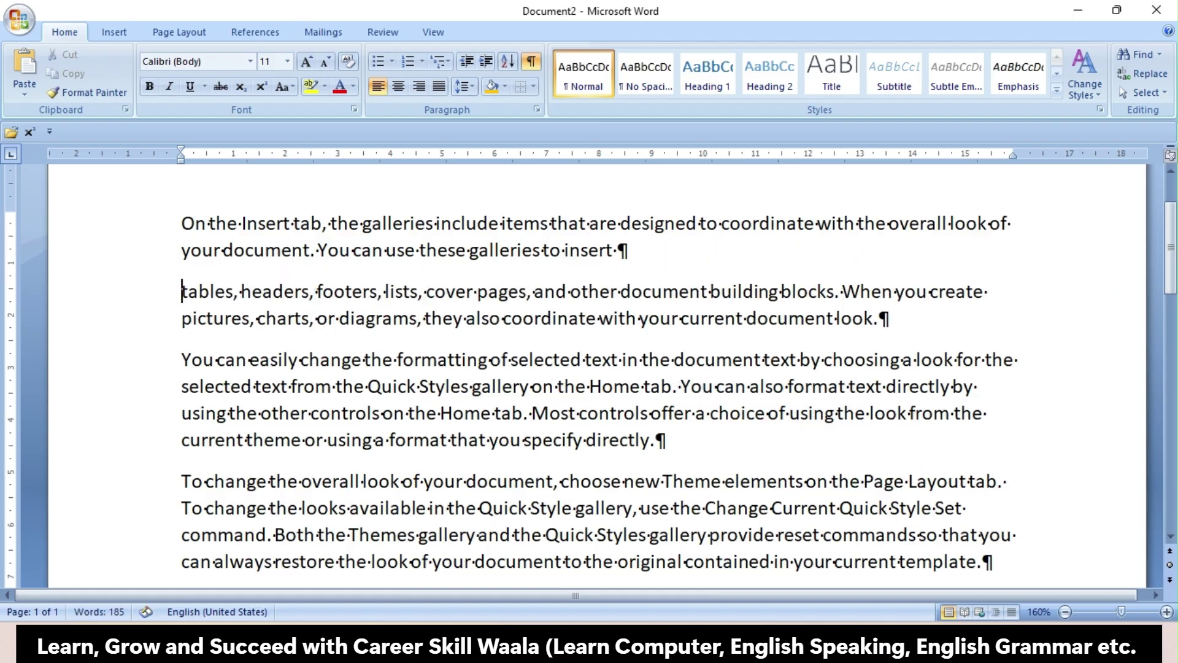
drag(617, 250, 631, 252)
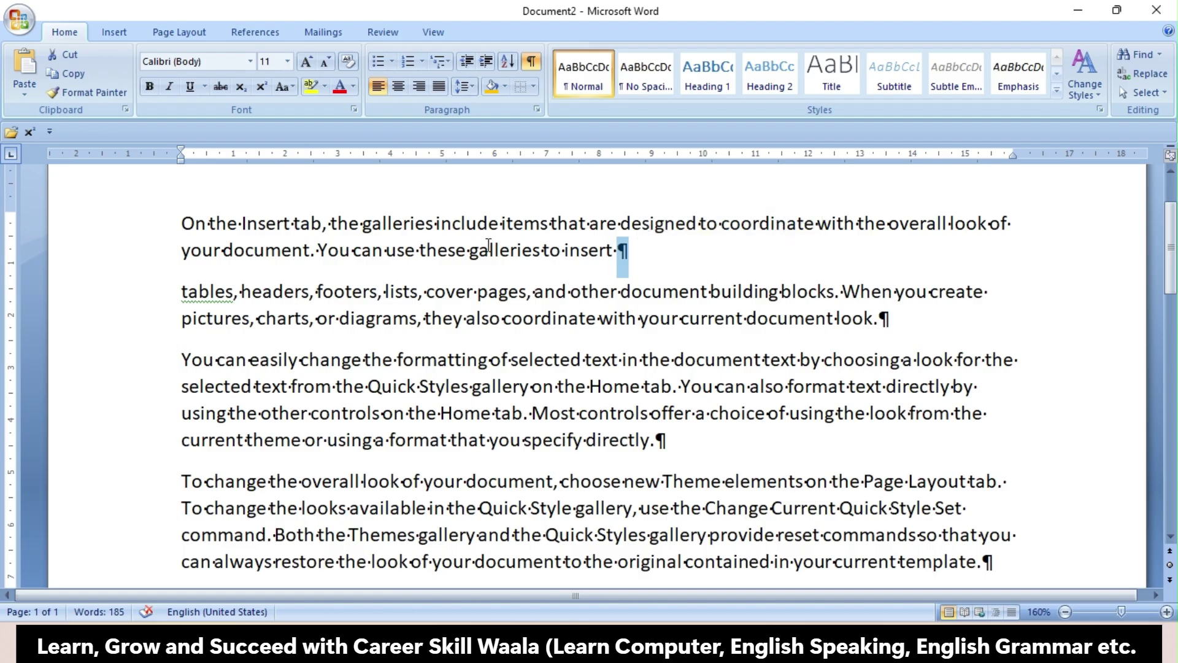
Hide the formatting symbols, toggle them on and off once more to compare, and deselect the paragraph mark
click(531, 62)
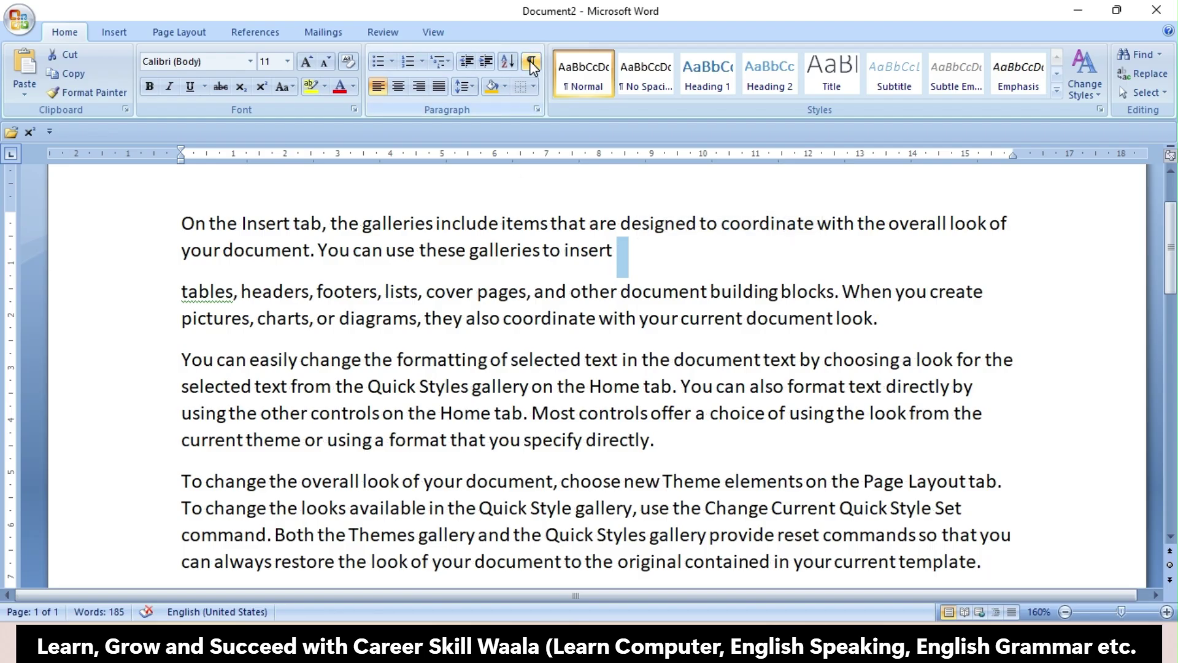
click(531, 63)
click(531, 63)
click(523, 318)
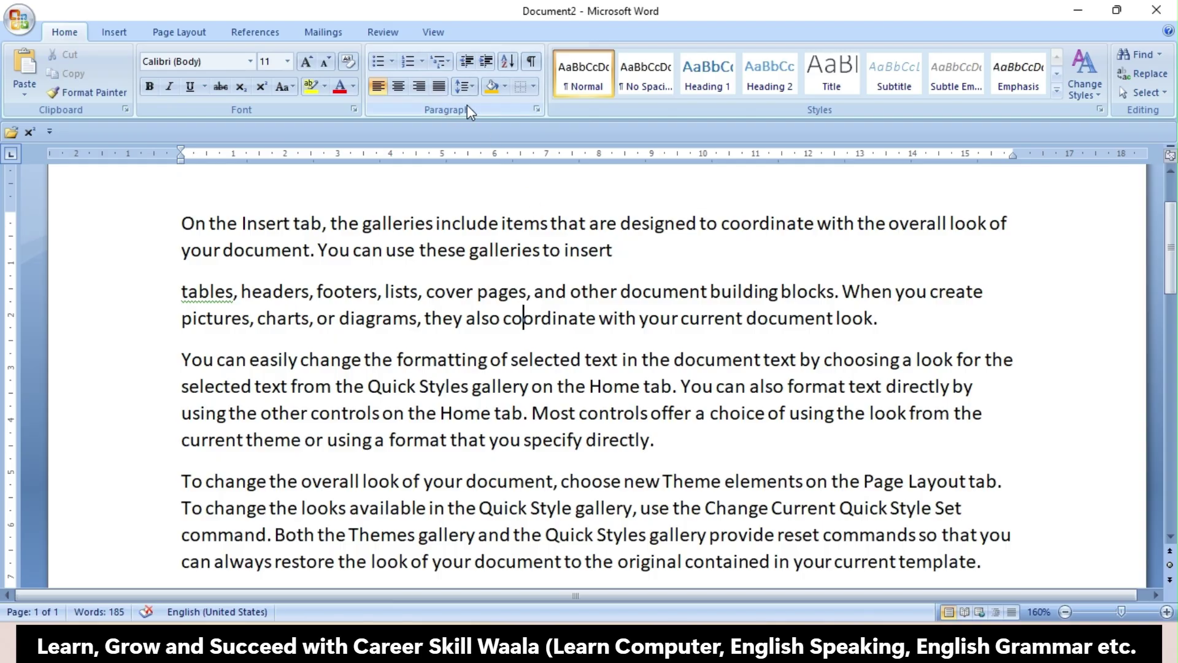